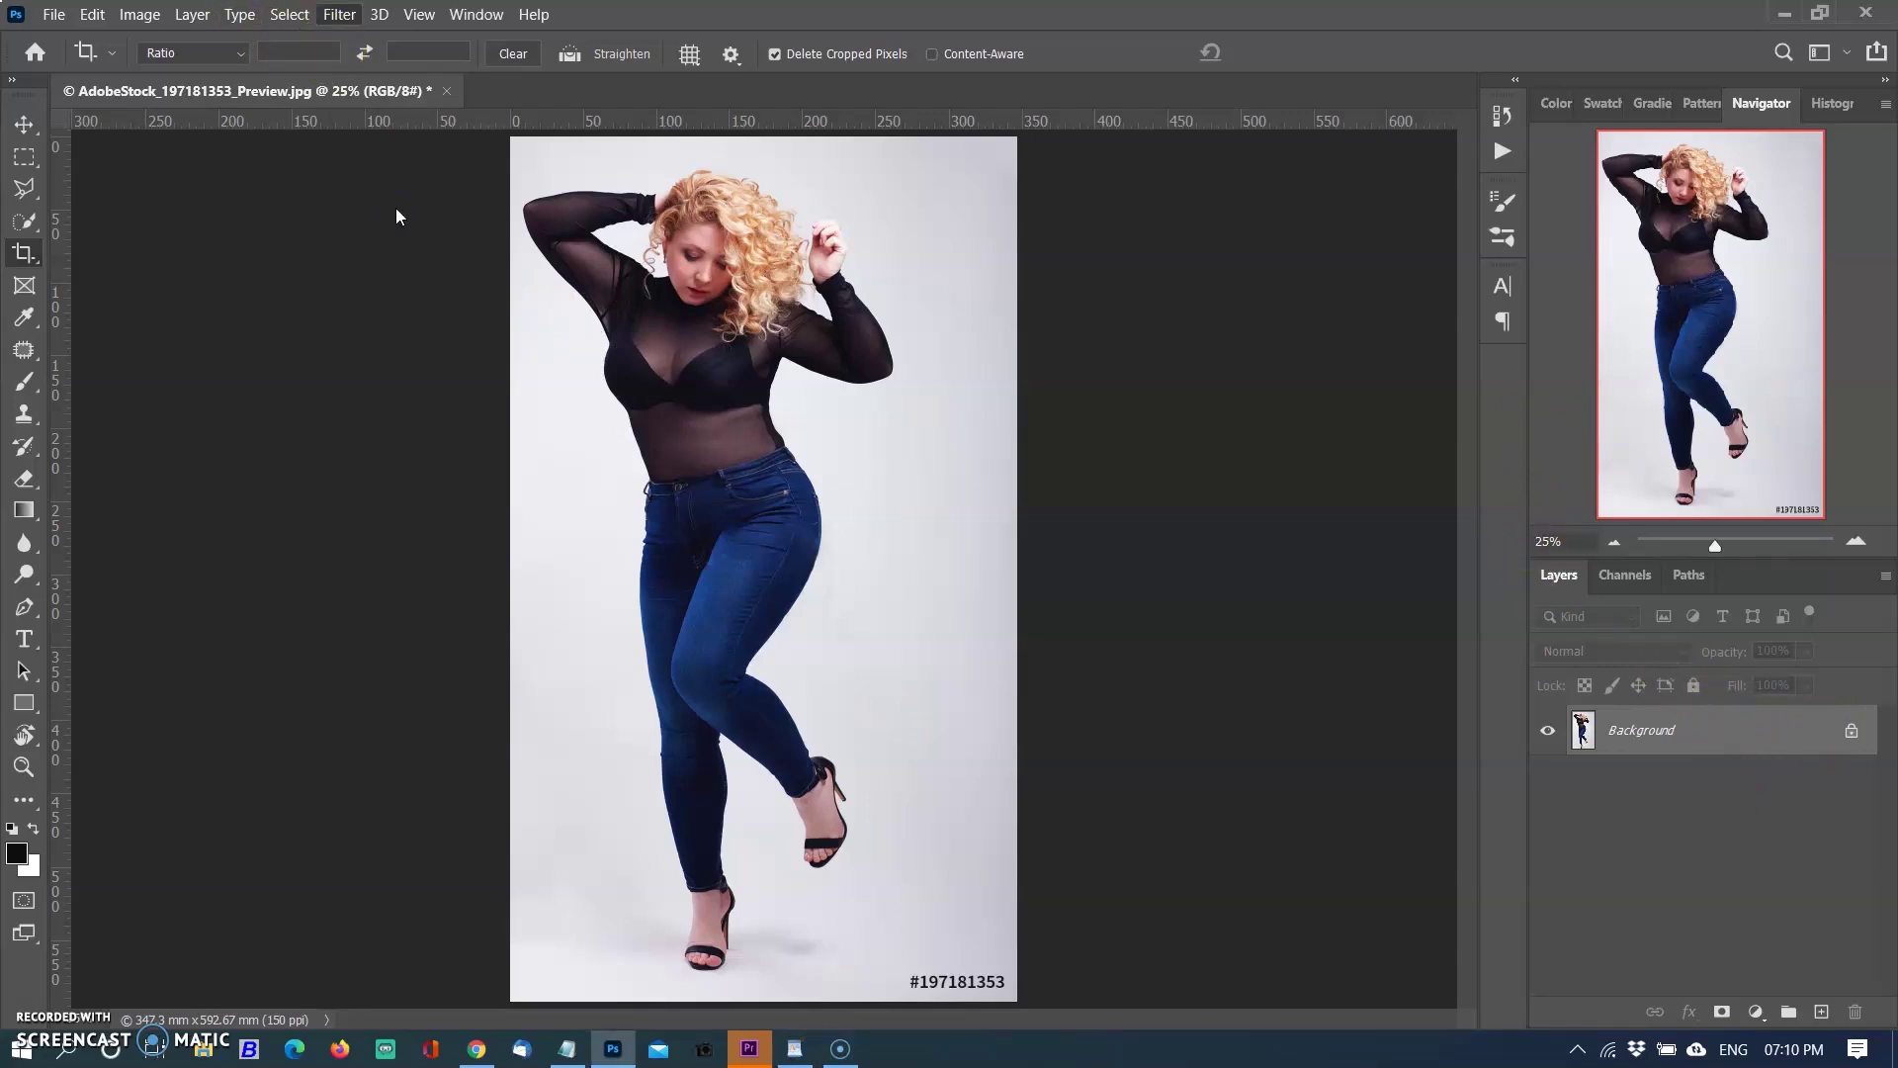
Start the Liquify filter on the photo and set the Forward Warp brush size to 500
{"action": "key", "text": "ctrl+shift+x"}
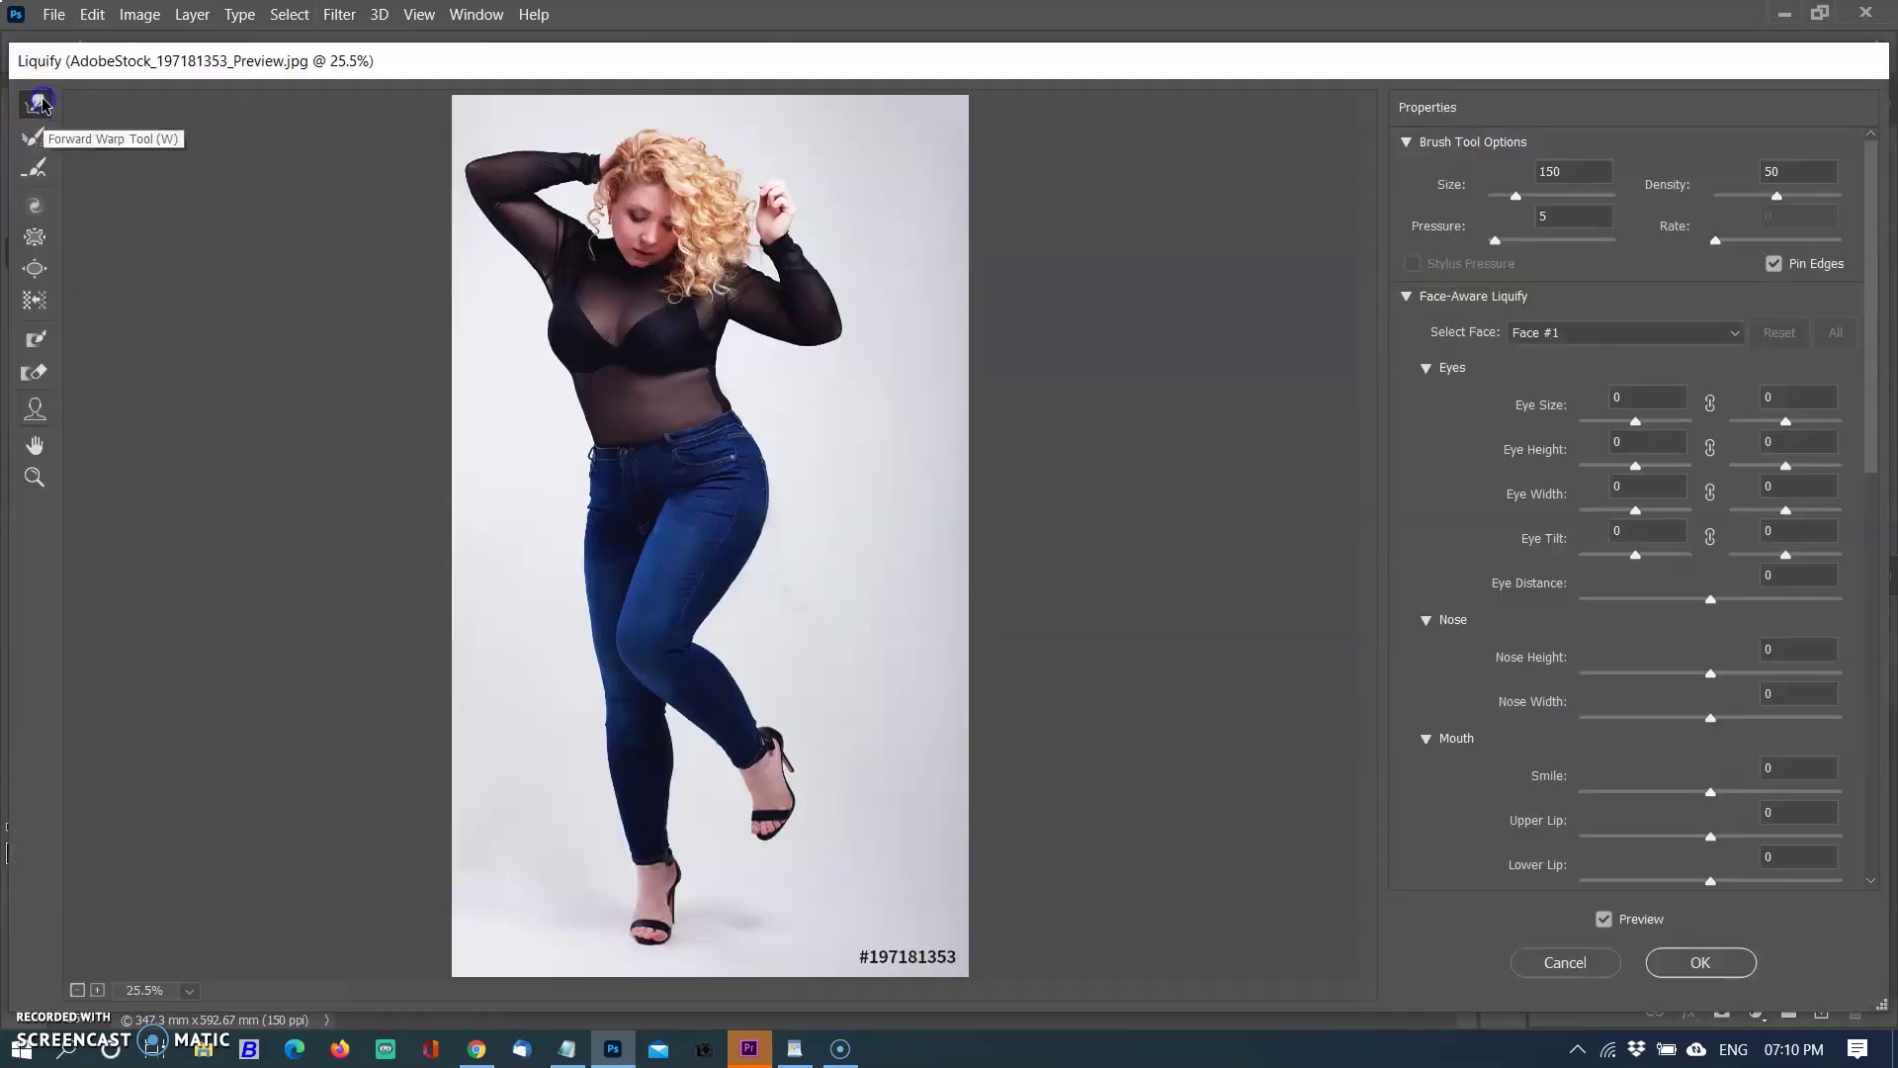
{"action": "key", "text": "]"}
{"action": "key", "text": "]"}
{"action": "key", "text": "]"}
{"action": "key", "text": "]"}
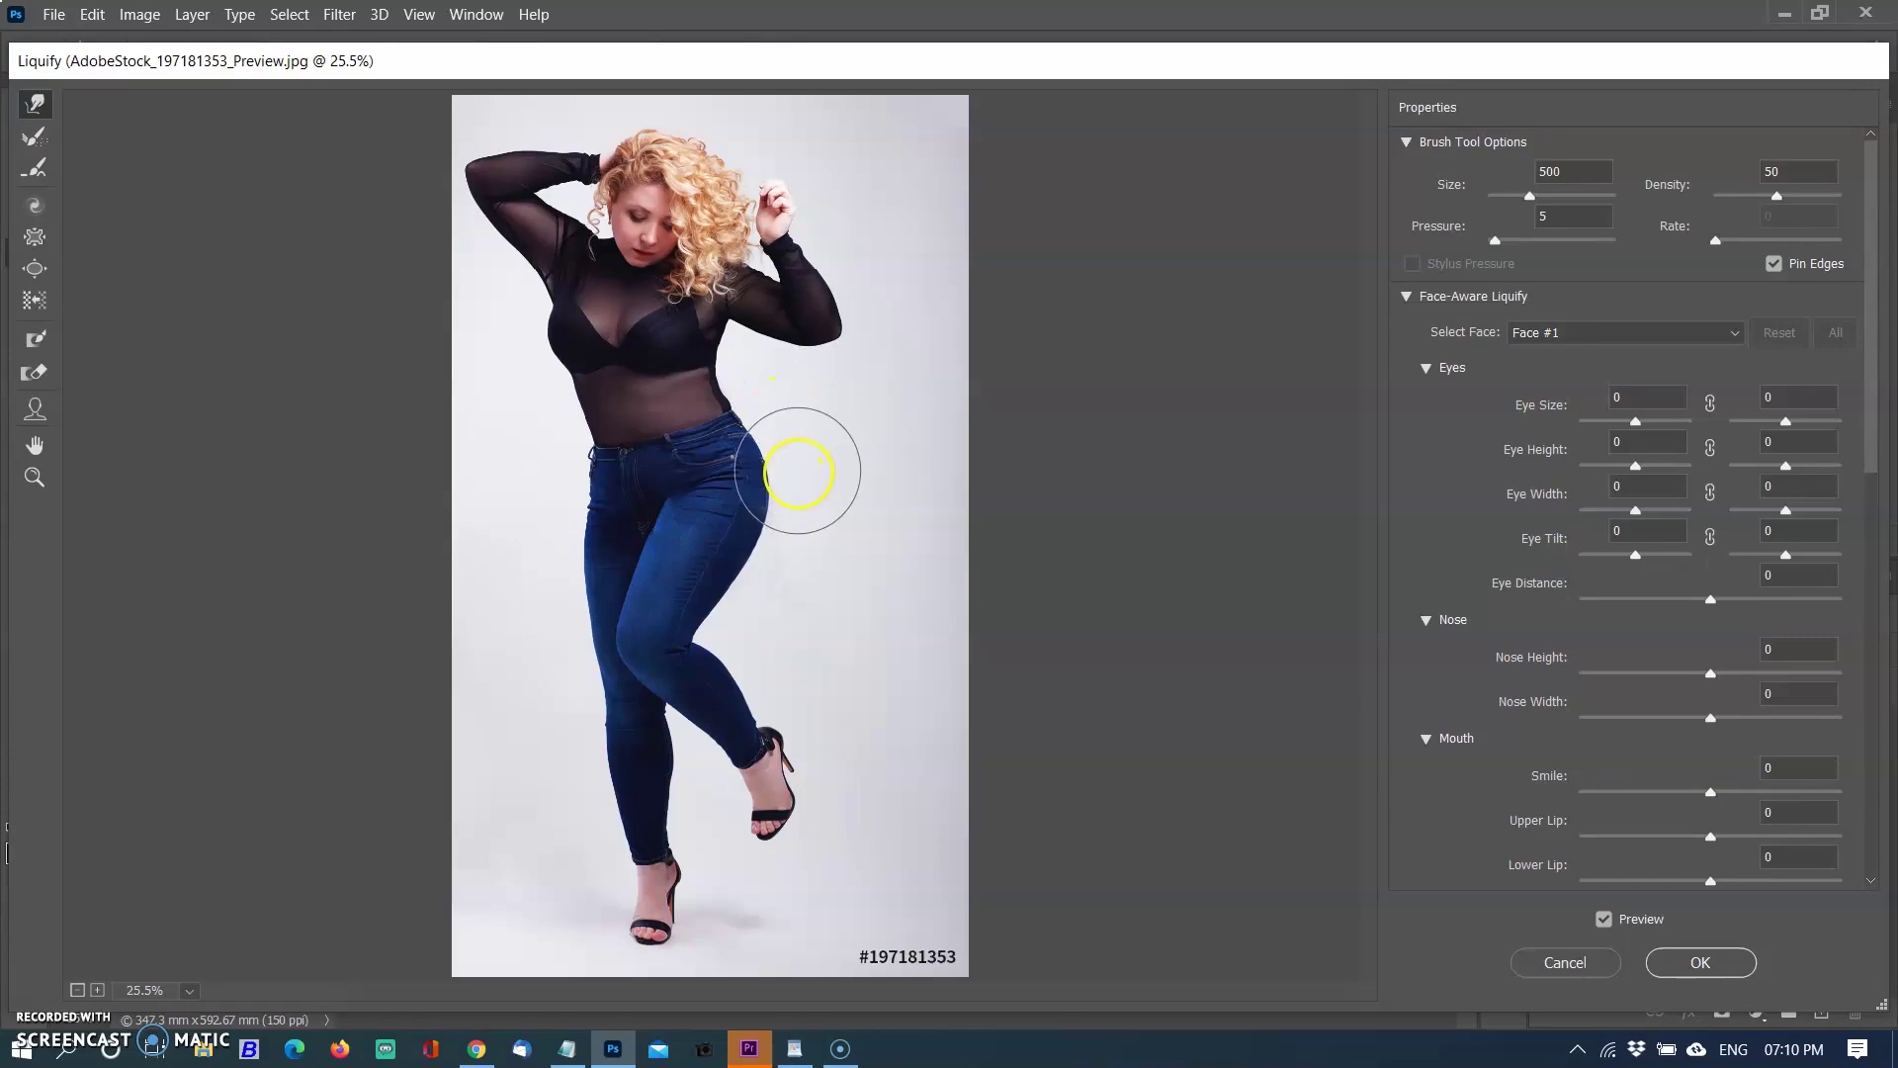
{"action": "key", "text": "bracketright"}
{"action": "key", "text": "bracketleft"}
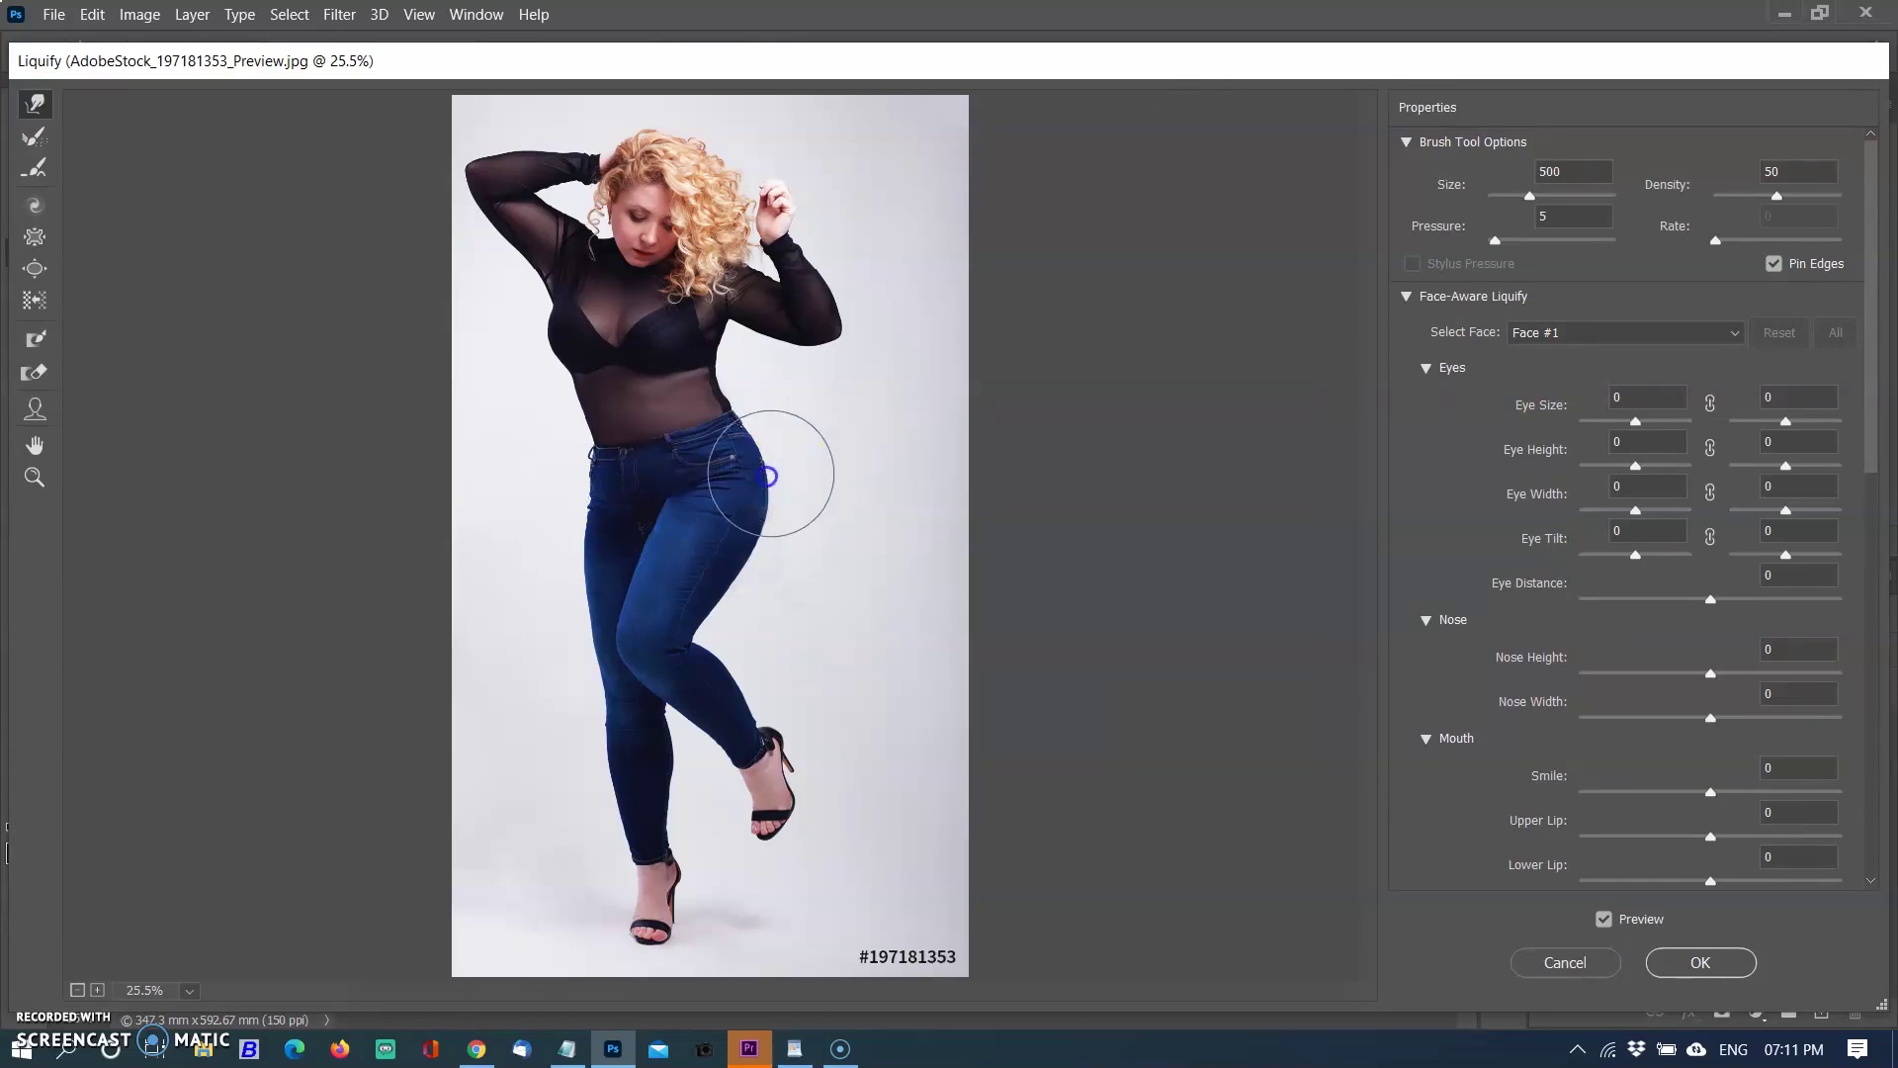
Push the woman's outer hip and waist inward with Forward Warp strokes, raising the brush pressure to 30 for the waist
{"action": "left_click_drag", "start_coordinate": [848, 471], "coordinate": [745, 493]}
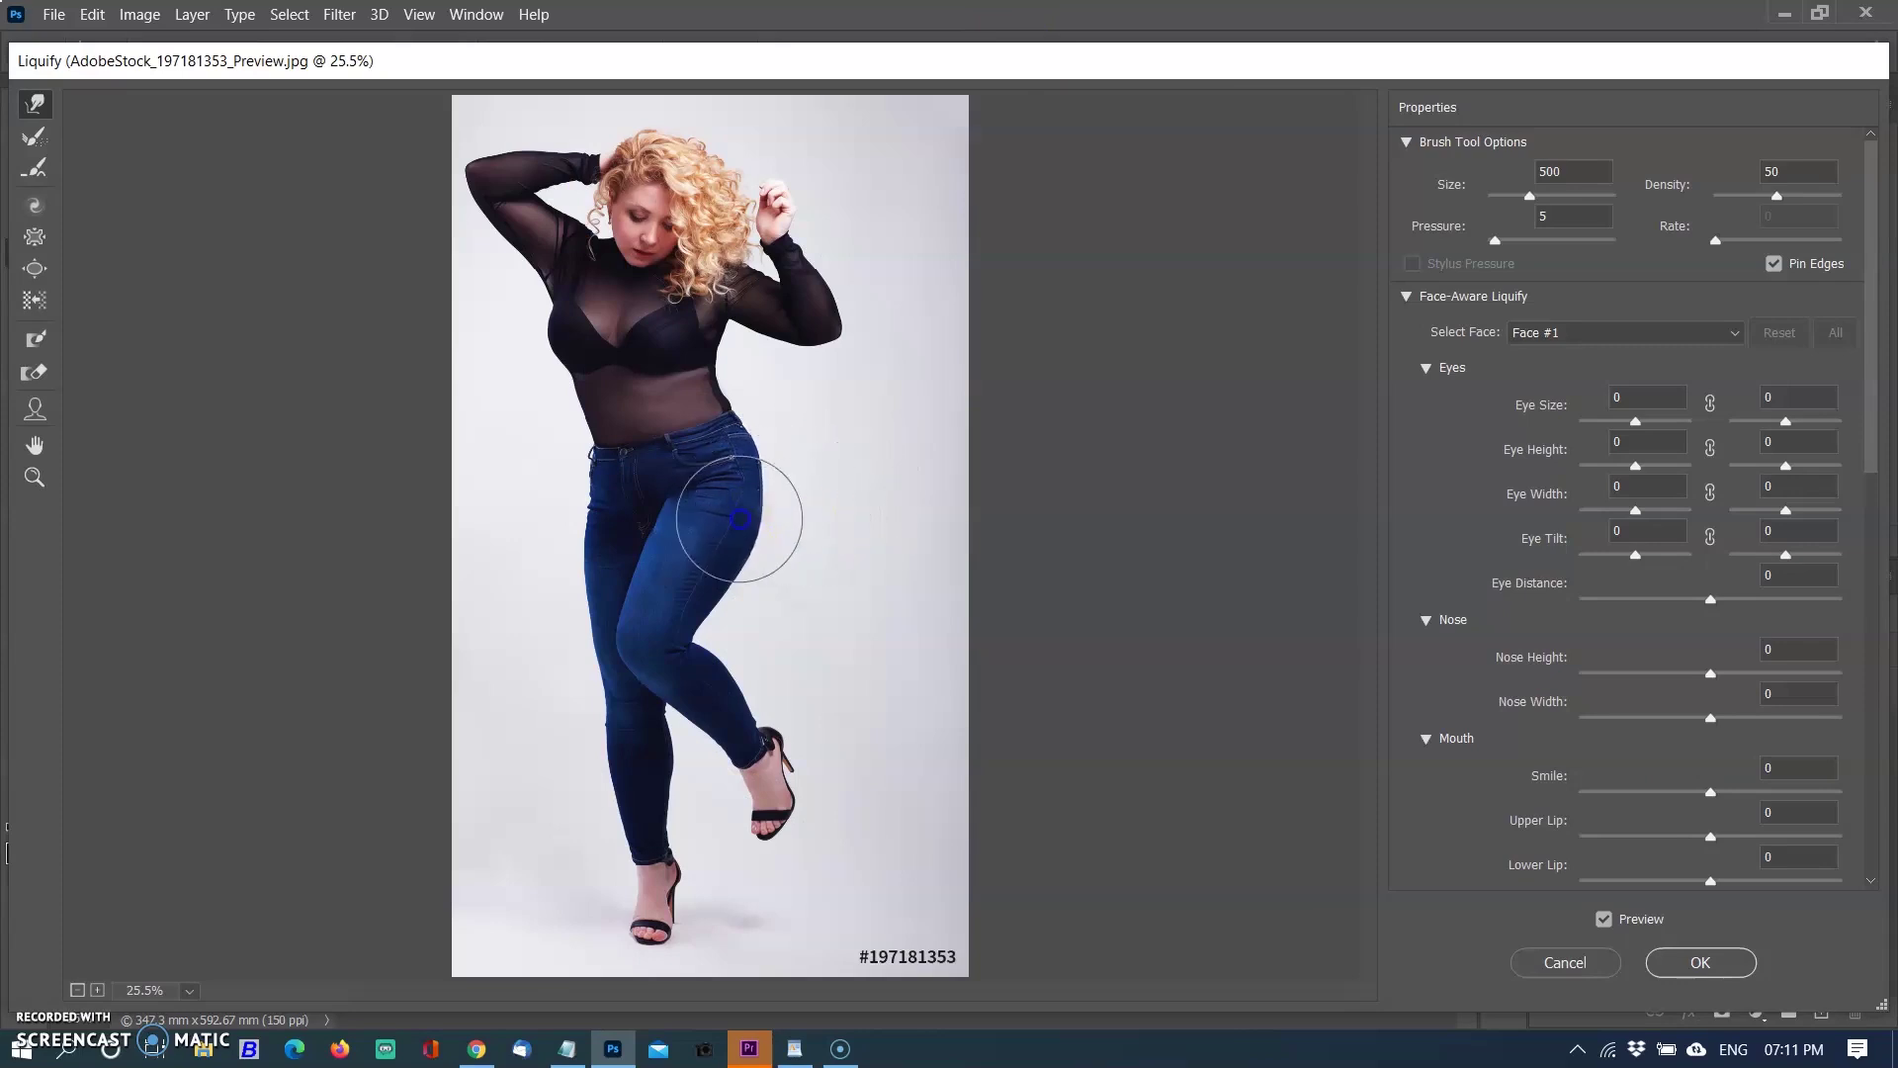
{"action": "left_click_drag", "start_coordinate": [767, 574], "coordinate": [742, 623]}
{"action": "left_click", "coordinate": [1526, 241]}
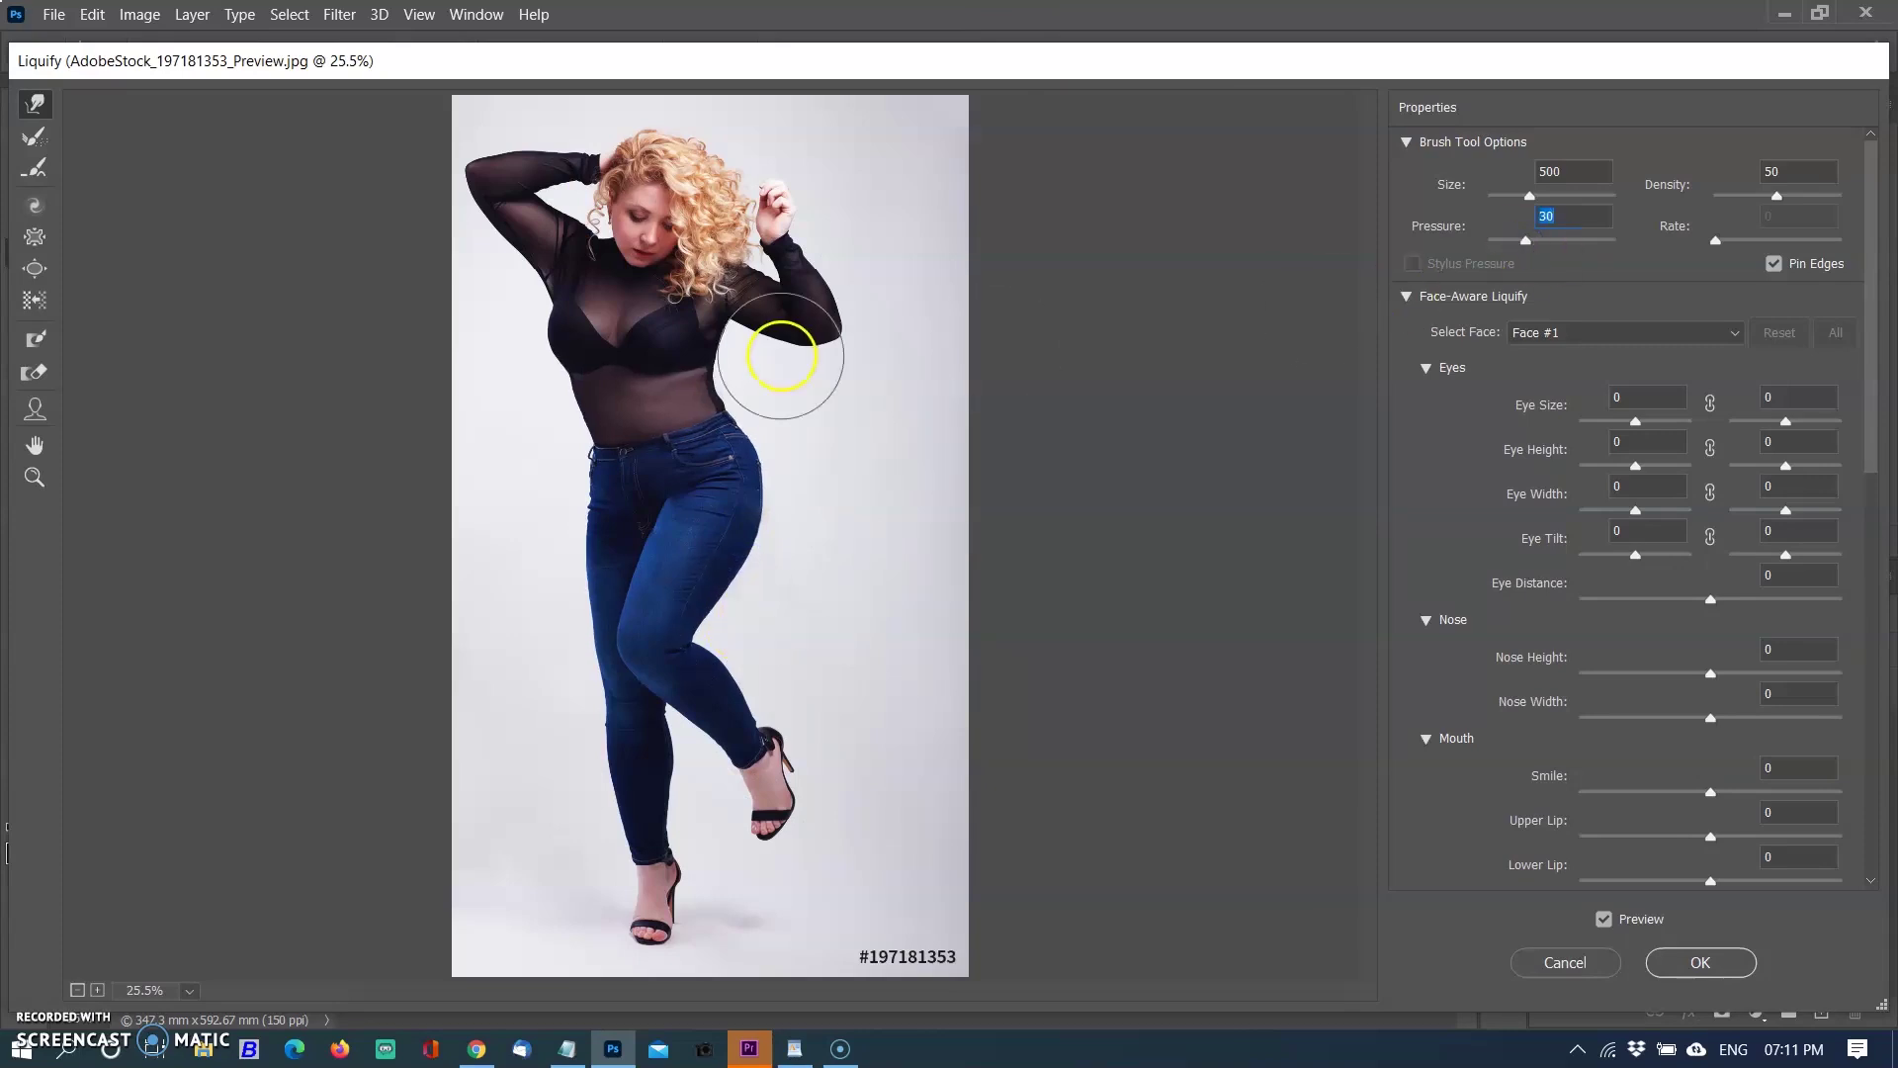
{"action": "left_click_drag", "start_coordinate": [808, 374], "coordinate": [717, 400]}
{"action": "left_click_drag", "start_coordinate": [401, 469], "coordinate": [406, 474]}
{"action": "left_click", "coordinate": [1433, 369]}
{"action": "left_click", "coordinate": [1282, 381]}
{"action": "left_click", "coordinate": [923, 382]}
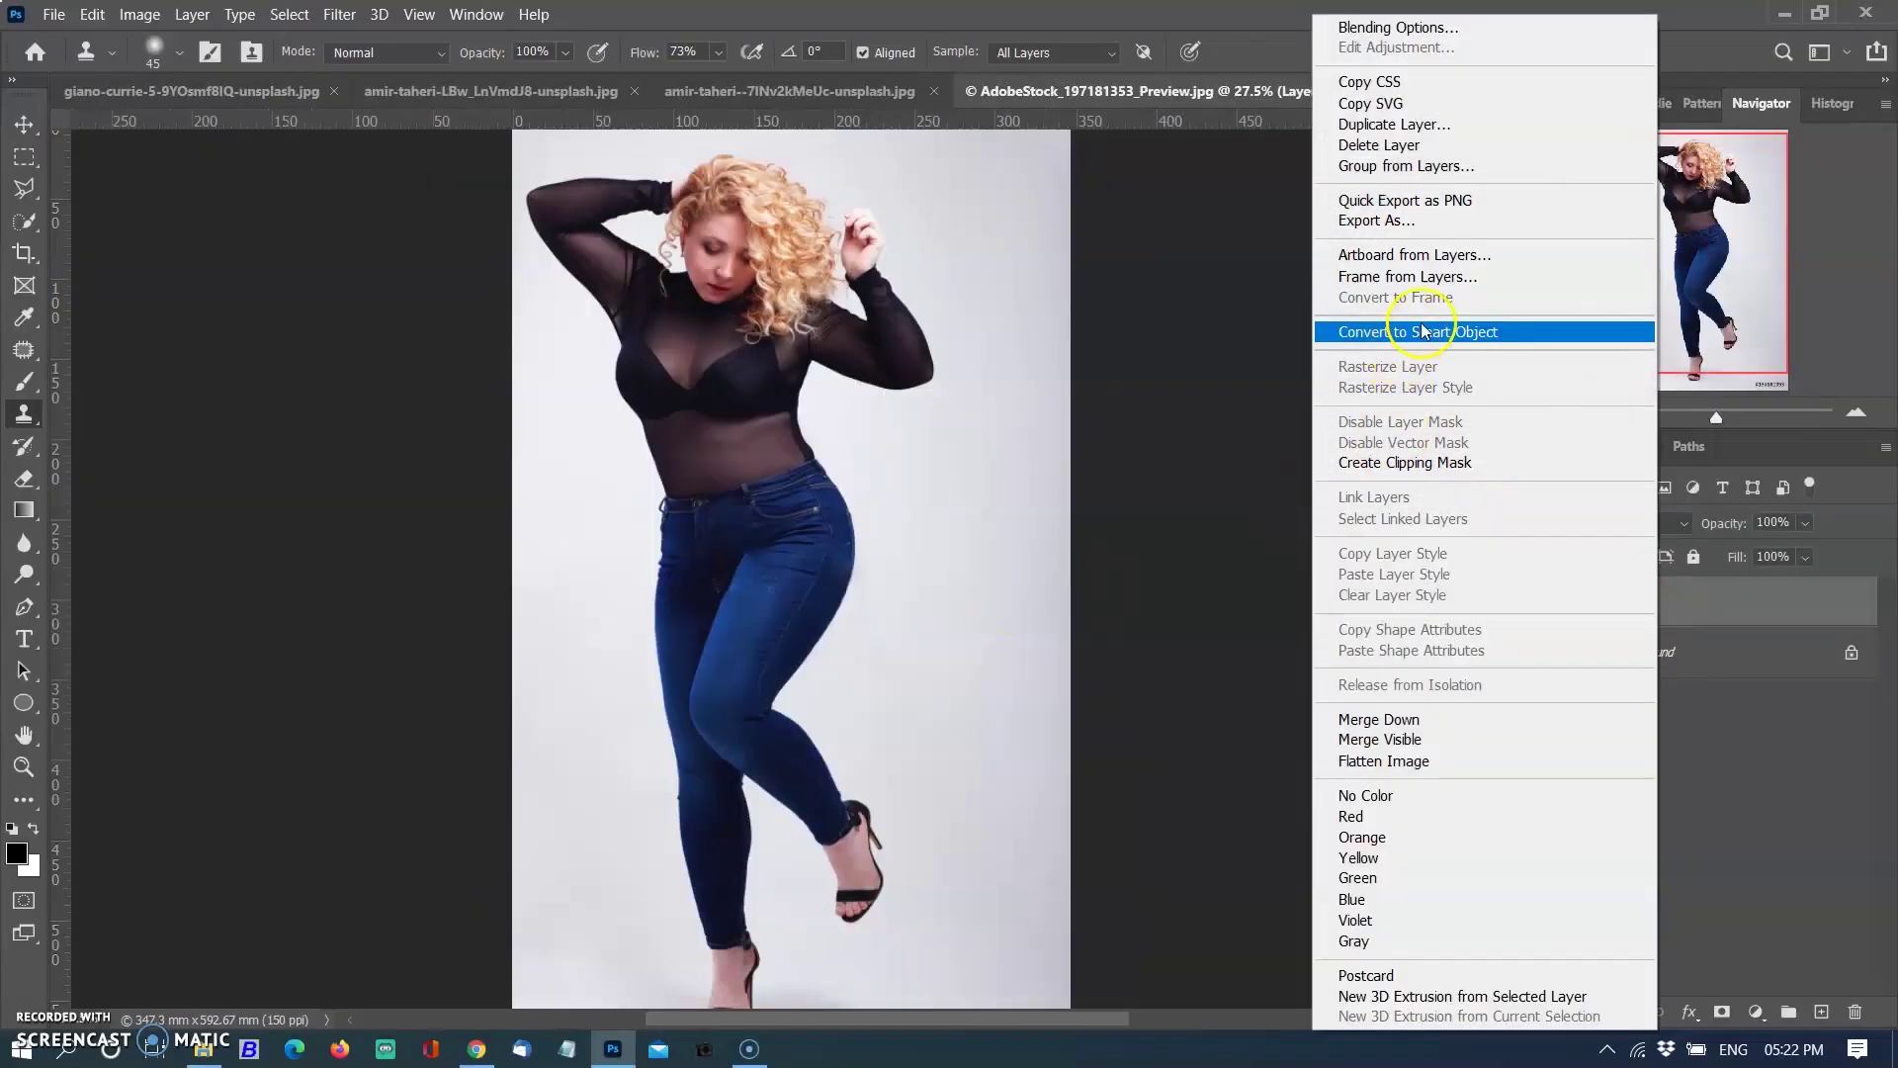
Convert Layer 1 to a smart object and start the Liquify filter on it
{"action": "left_click", "coordinate": [1412, 330]}
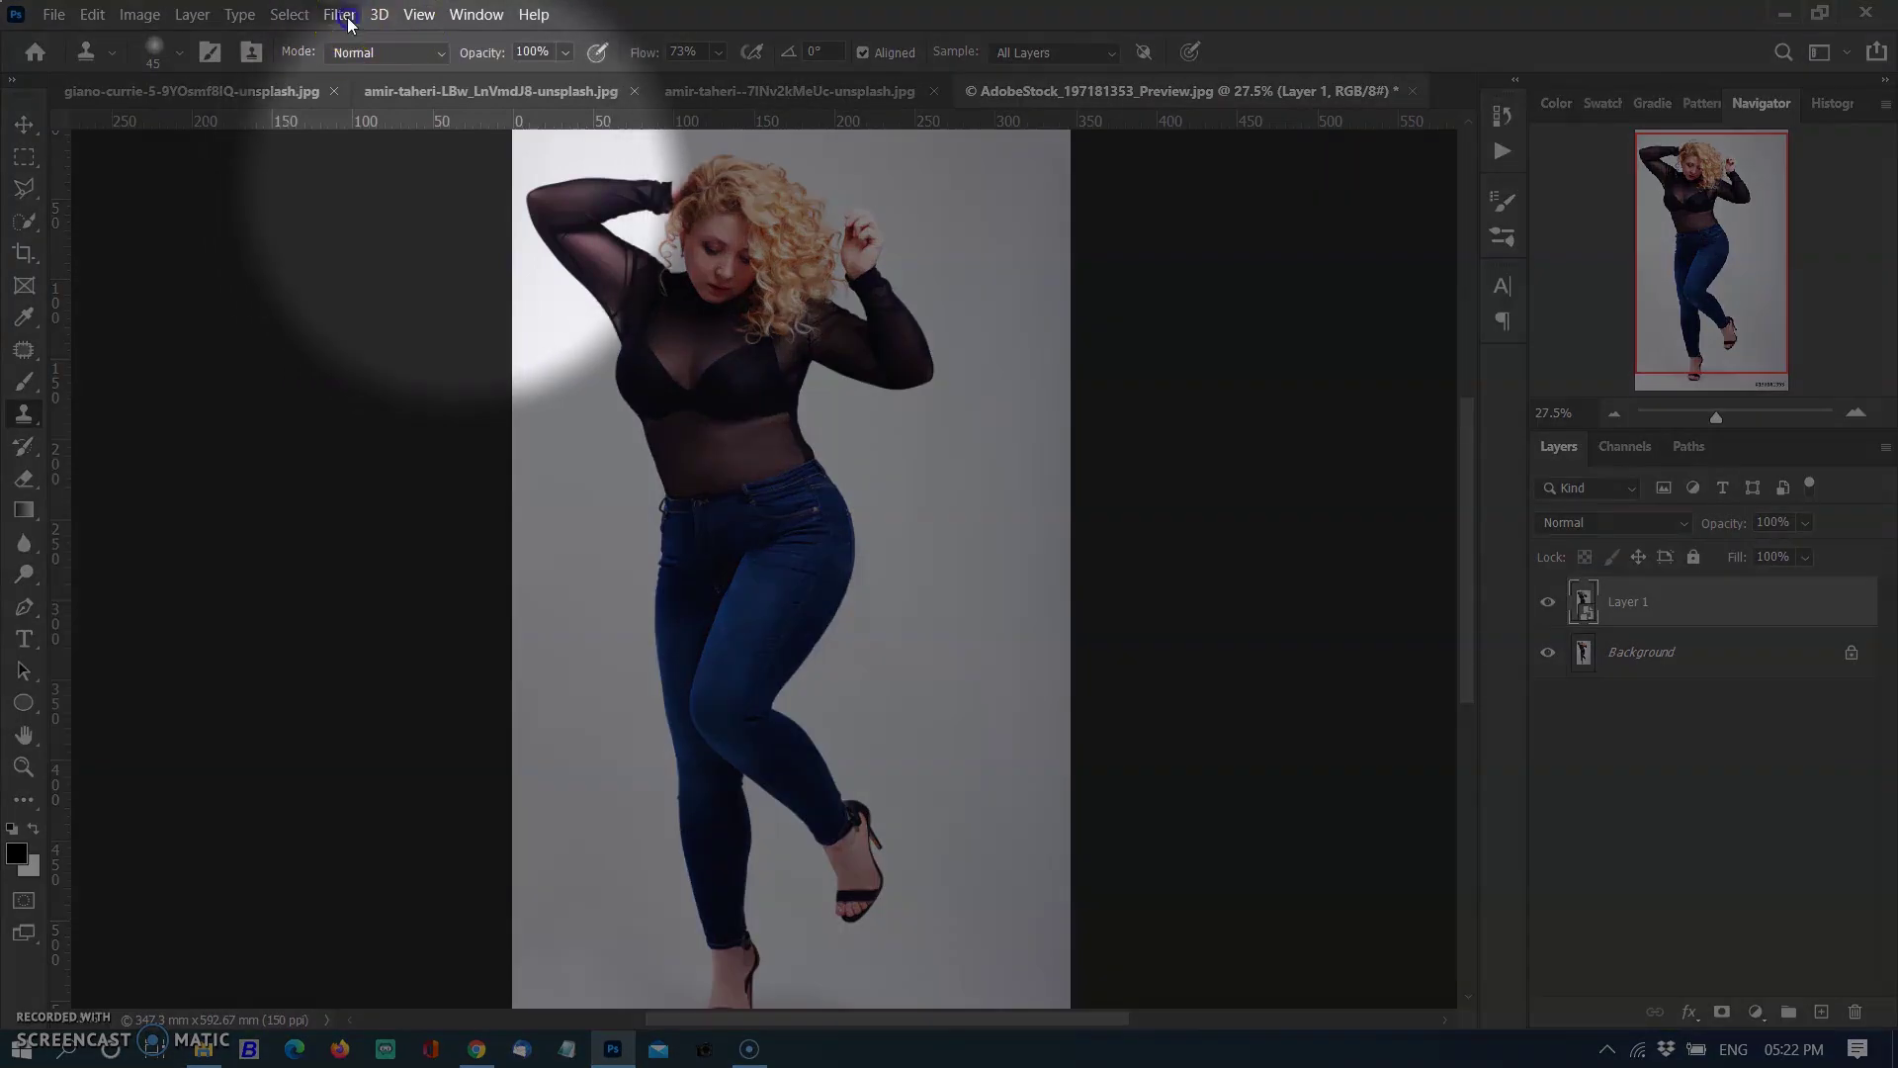
{"action": "left_click", "coordinate": [343, 15]}
{"action": "left_click", "coordinate": [366, 197]}
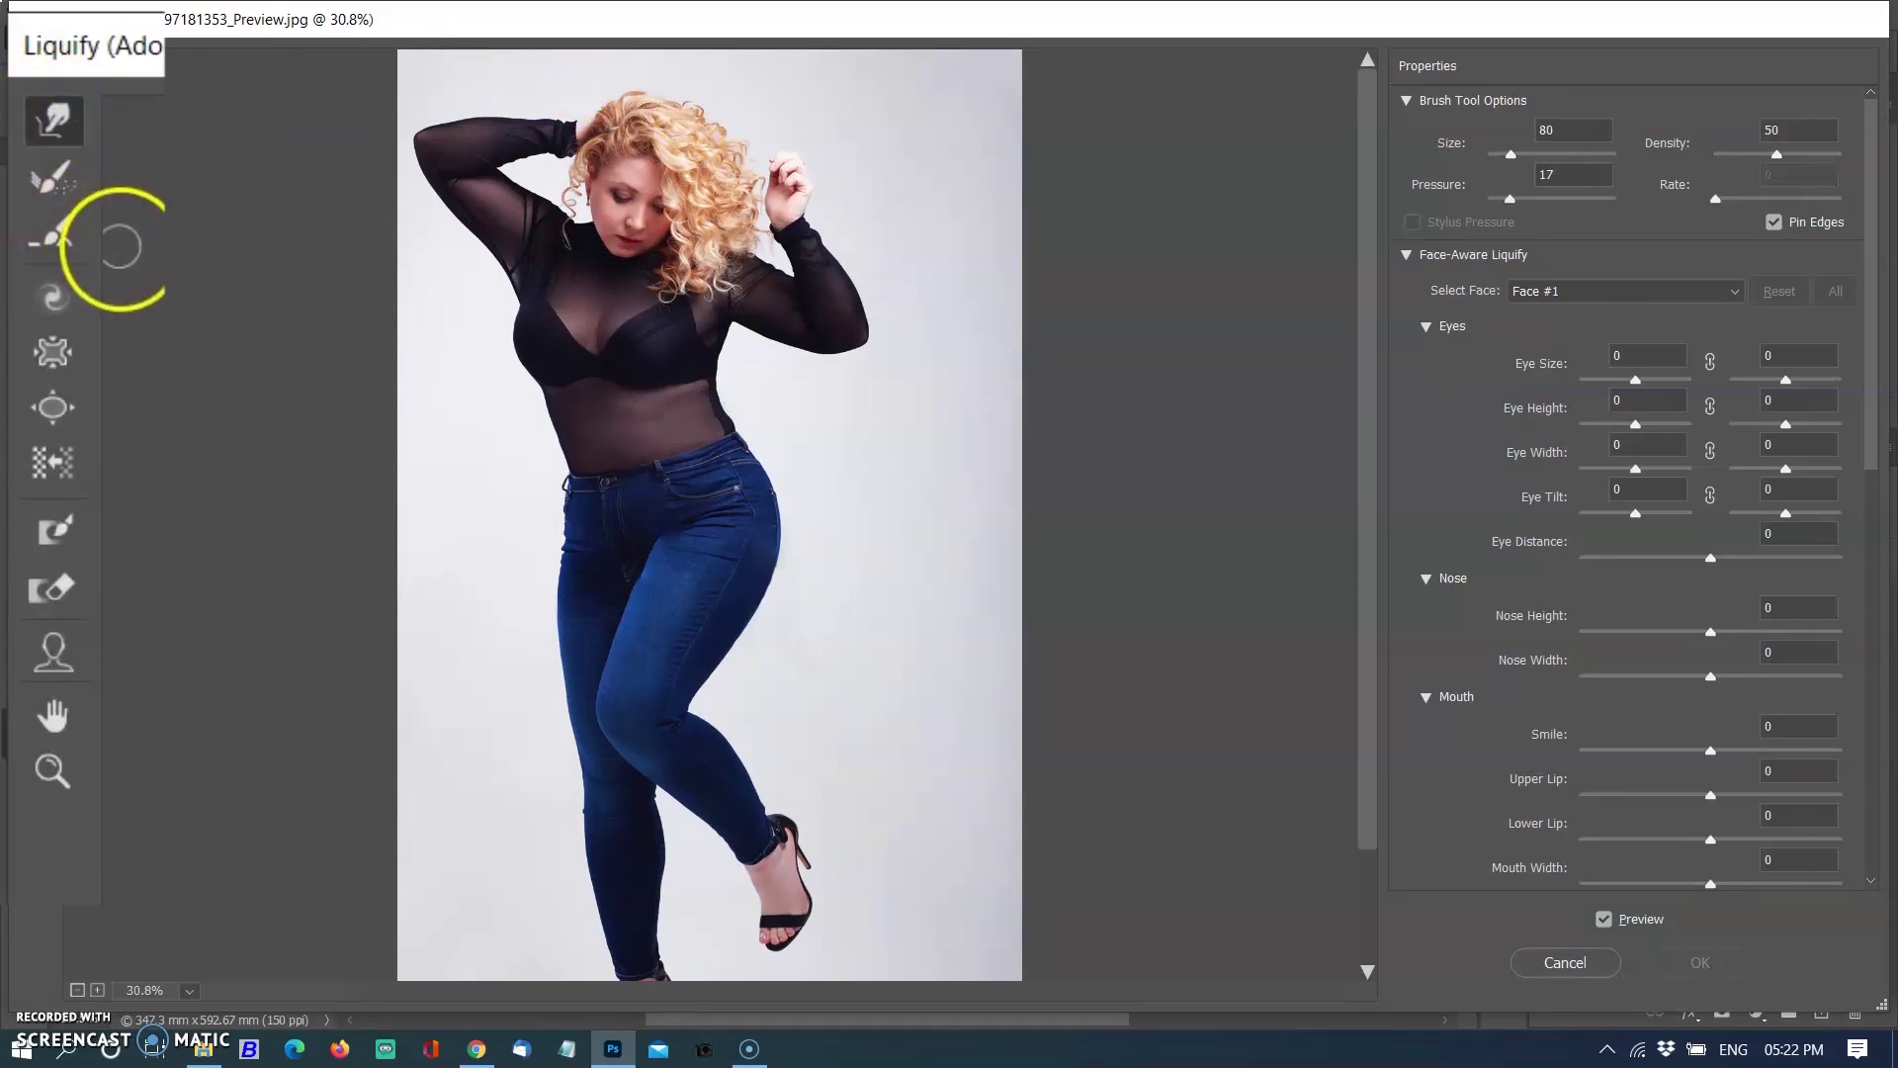
Freeze the head, arms, hips and legs with a Freeze Mask brush of size 400, leaving the waist unmasked
{"action": "left_click", "coordinate": [56, 529]}
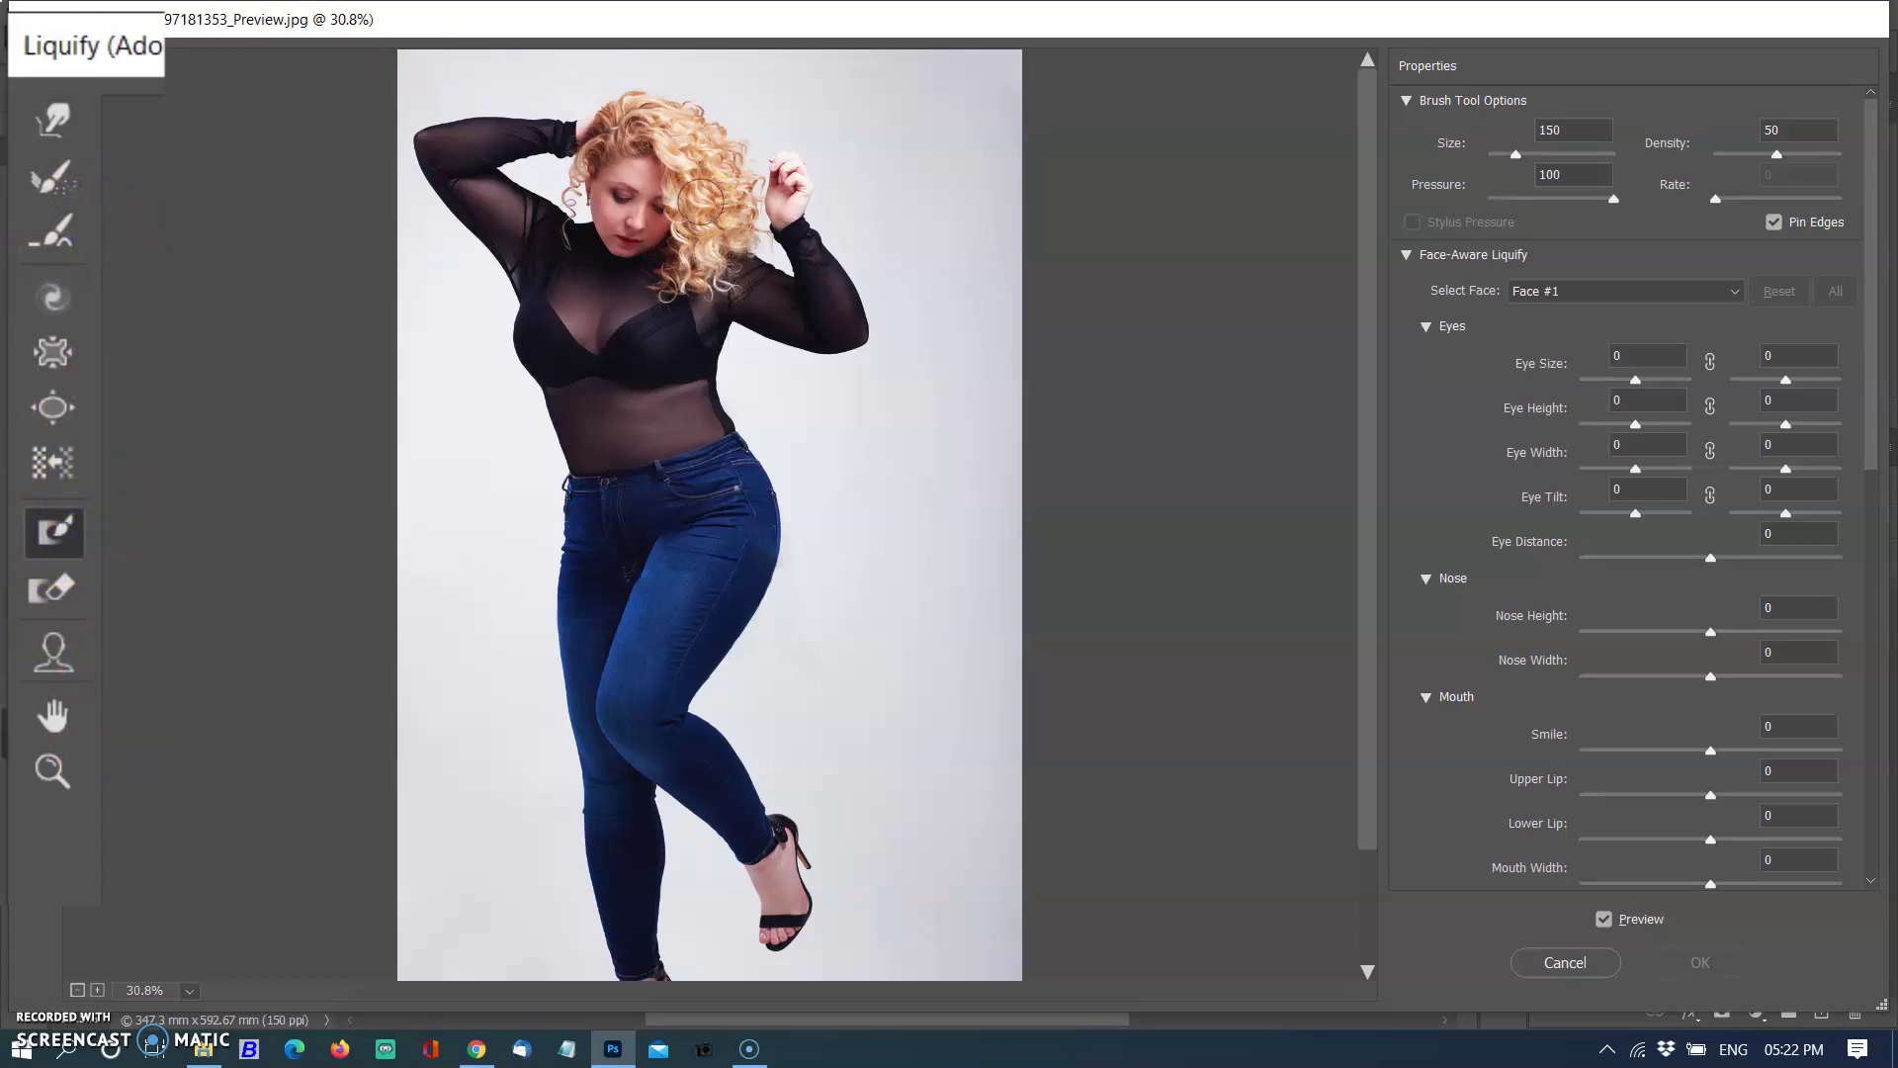
{"action": "key", "text": "bracketright"}
{"action": "key", "text": "bracketright"}
{"action": "key", "text": "bracketright"}
{"action": "key", "text": "bracketright"}
{"action": "key", "text": "bracketright"}
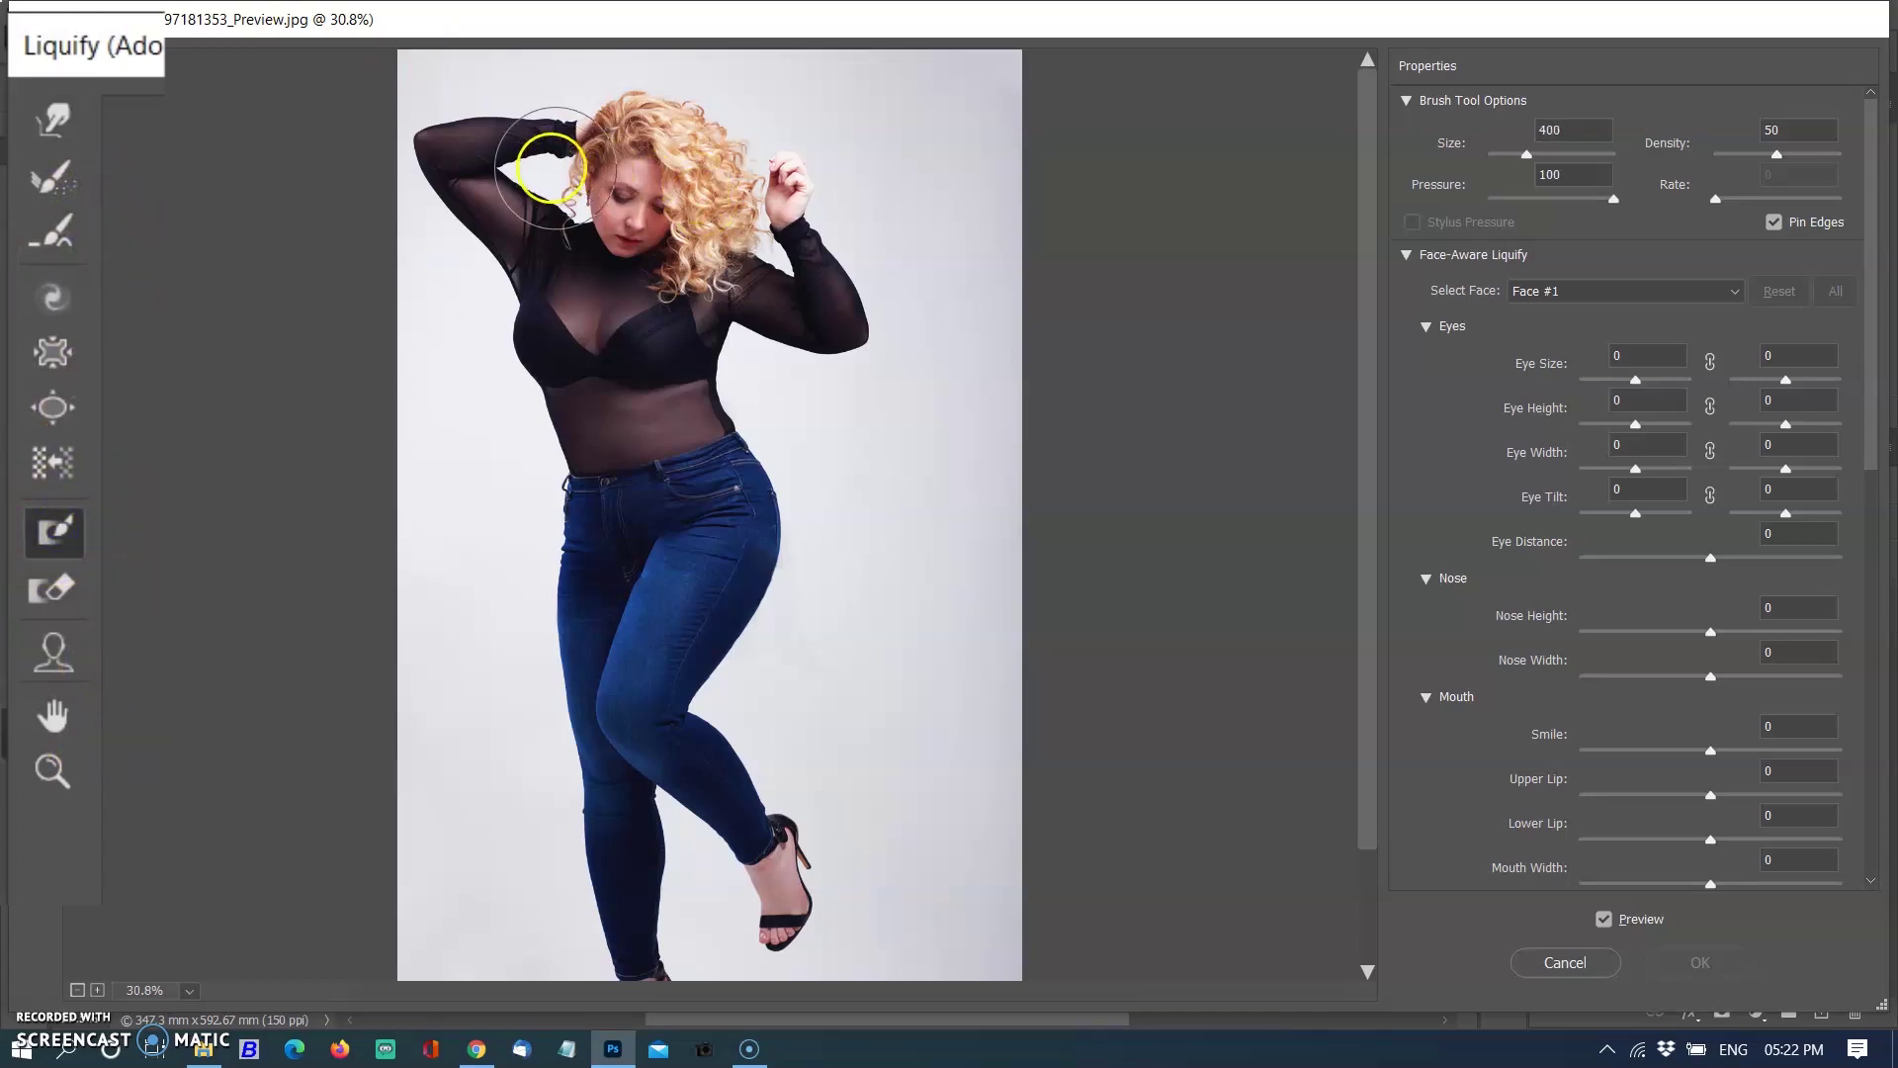
{"action": "mouse_move", "coordinate": [477, 164]}
{"action": "left_mouse_down"}
{"action": "mouse_move", "coordinate": [826, 176]}
{"action": "mouse_move", "coordinate": [441, 175]}
{"action": "mouse_move", "coordinate": [708, 157]}
{"action": "mouse_move", "coordinate": [824, 180]}
{"action": "mouse_move", "coordinate": [638, 216]}
{"action": "mouse_move", "coordinate": [450, 199]}
{"action": "mouse_move", "coordinate": [768, 211]}
{"action": "mouse_move", "coordinate": [861, 268]}
{"action": "mouse_move", "coordinate": [850, 282]}
{"action": "mouse_move", "coordinate": [739, 211]}
{"action": "mouse_move", "coordinate": [835, 305]}
{"action": "mouse_move", "coordinate": [760, 256]}
{"action": "left_mouse_up"}
{"action": "mouse_move", "coordinate": [750, 495]}
{"action": "left_mouse_down"}
{"action": "mouse_move", "coordinate": [645, 774]}
{"action": "mouse_move", "coordinate": [999, 633]}
{"action": "left_mouse_up"}
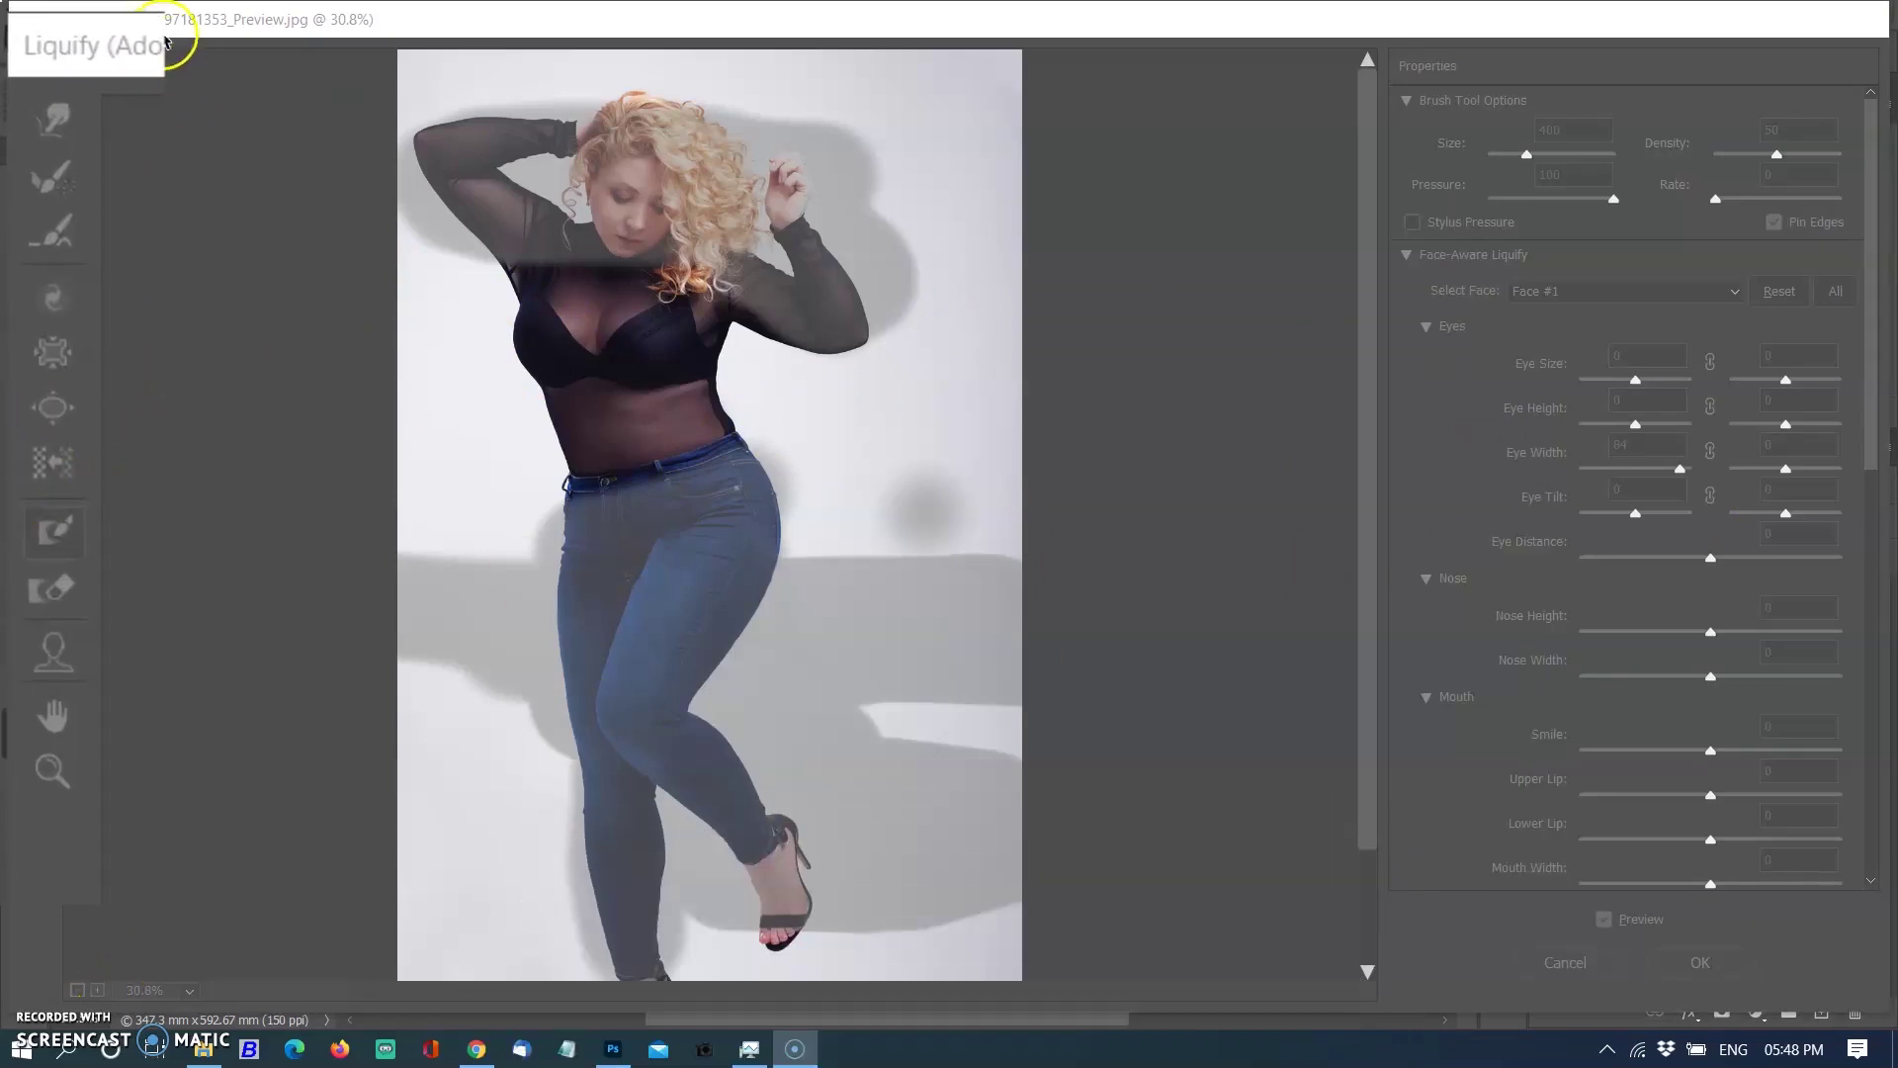
Switch to the Forward Warp tool and enlarge its brush to size 1200 over the waist
{"action": "left_click", "coordinate": [59, 123]}
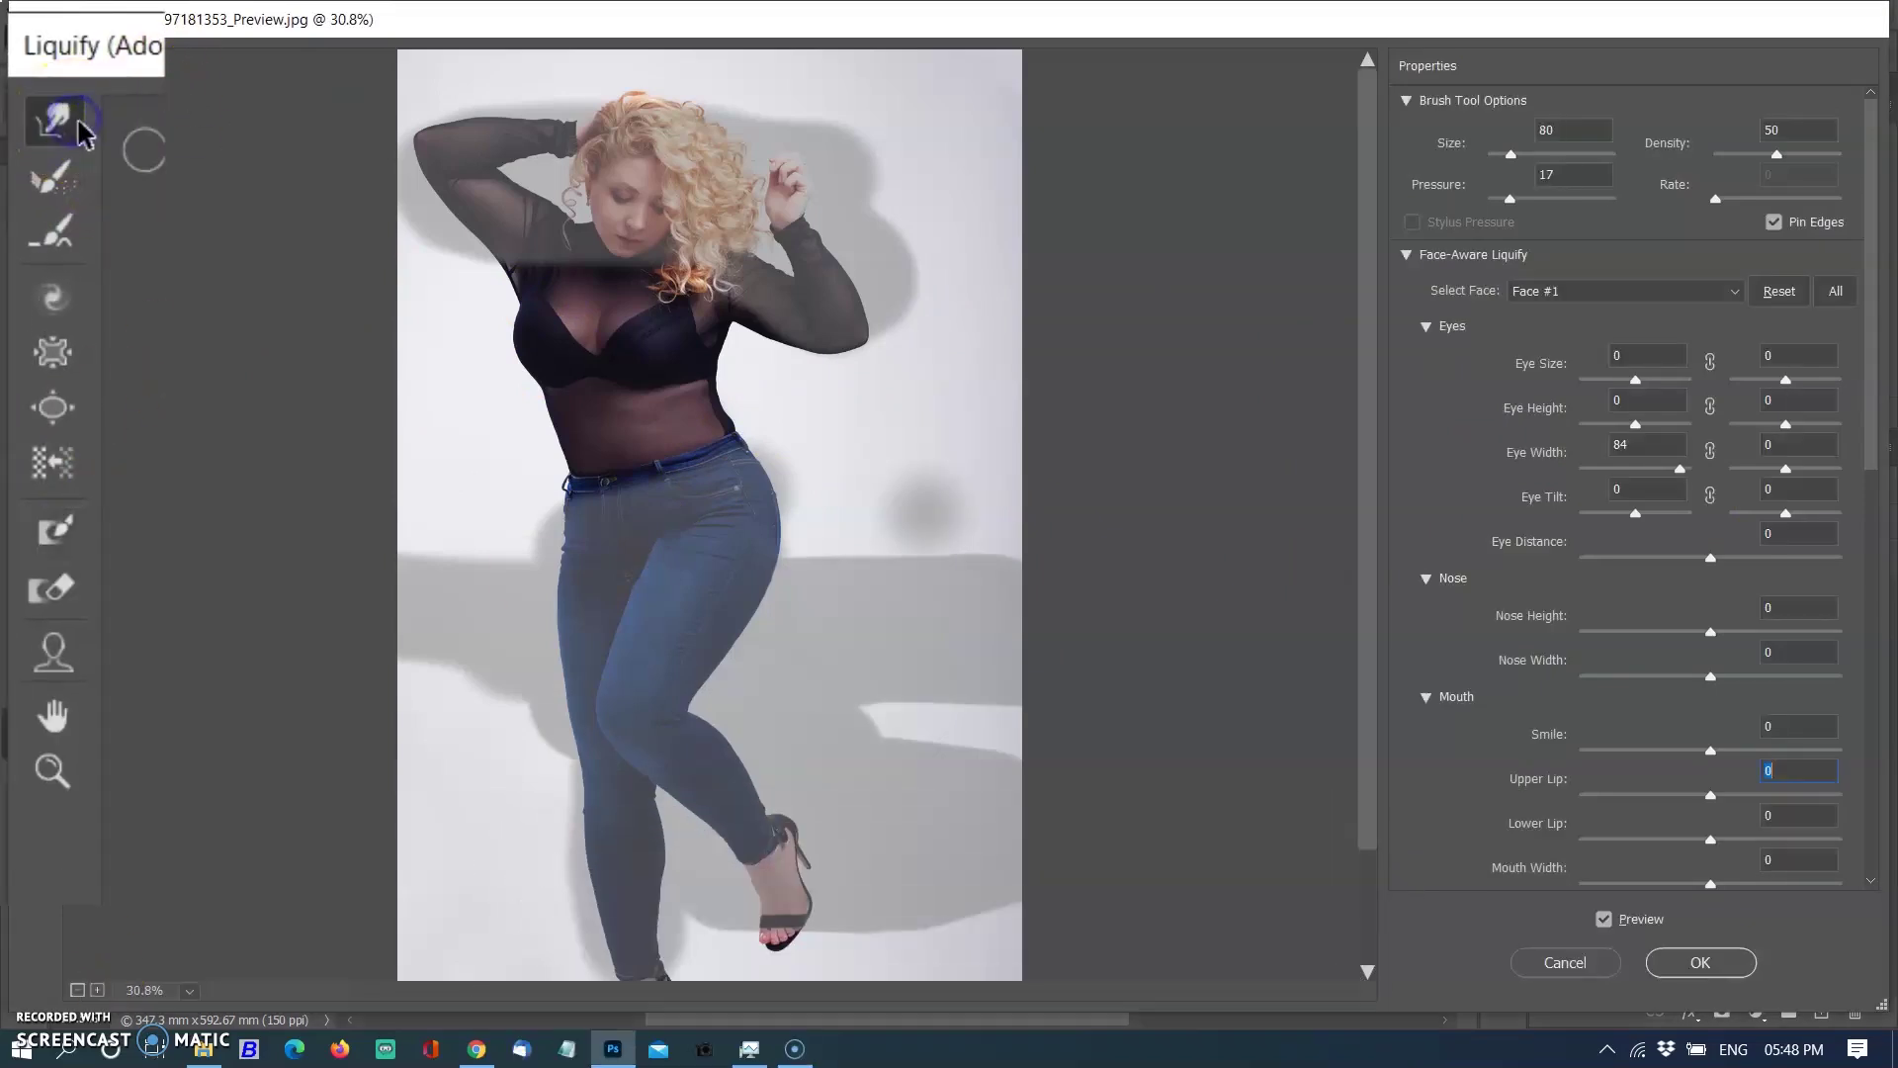
{"action": "key", "text": "bracketright"}
{"action": "key", "text": "bracketright"}
{"action": "key", "text": "bracketright"}
{"action": "key", "text": "bracketright"}
{"action": "key", "text": "bracketright"}
{"action": "key", "text": "bracketright"}
{"action": "key", "text": "bracketright"}
{"action": "key", "text": "bracketright"}
{"action": "key", "text": "bracketright"}
{"action": "key", "text": "bracketright"}
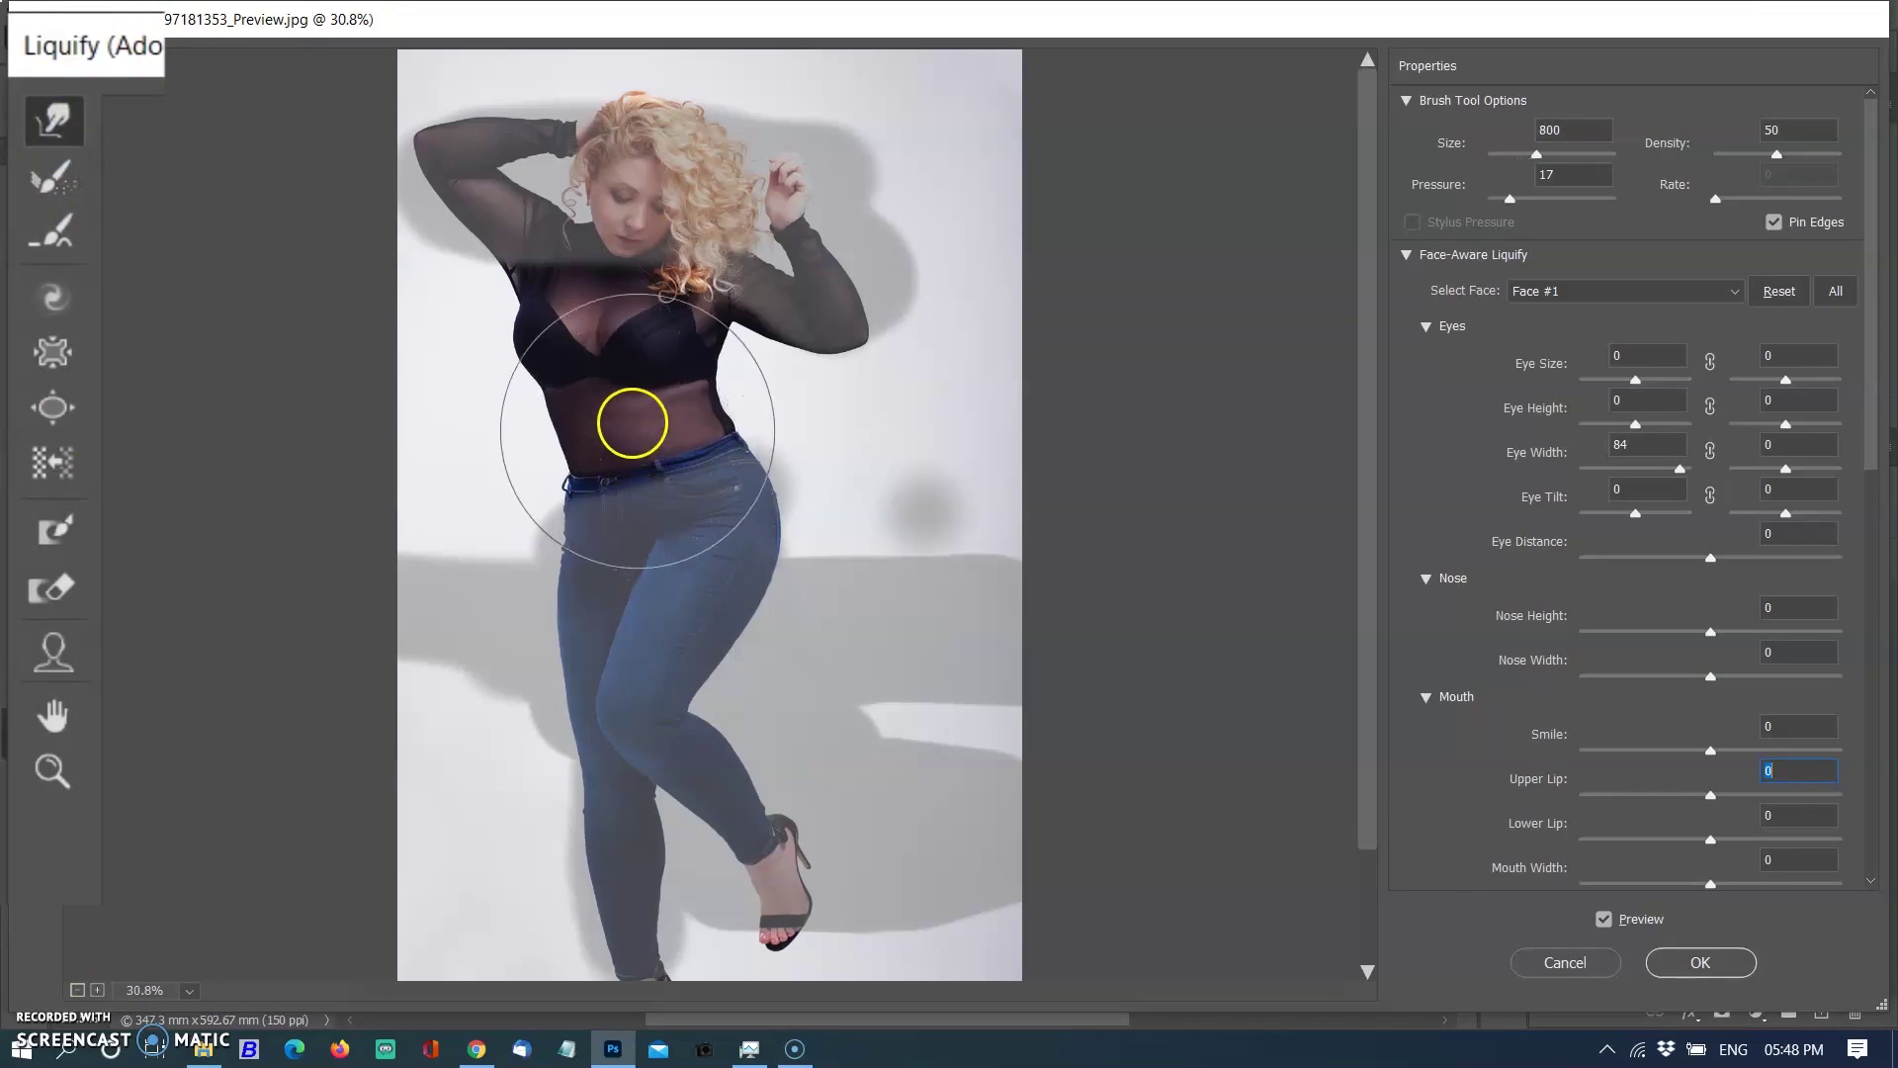
{"action": "key", "text": "bracketright"}
{"action": "key", "text": "bracketright"}
{"action": "key", "text": "bracketright"}
{"action": "key", "text": "bracketright"}
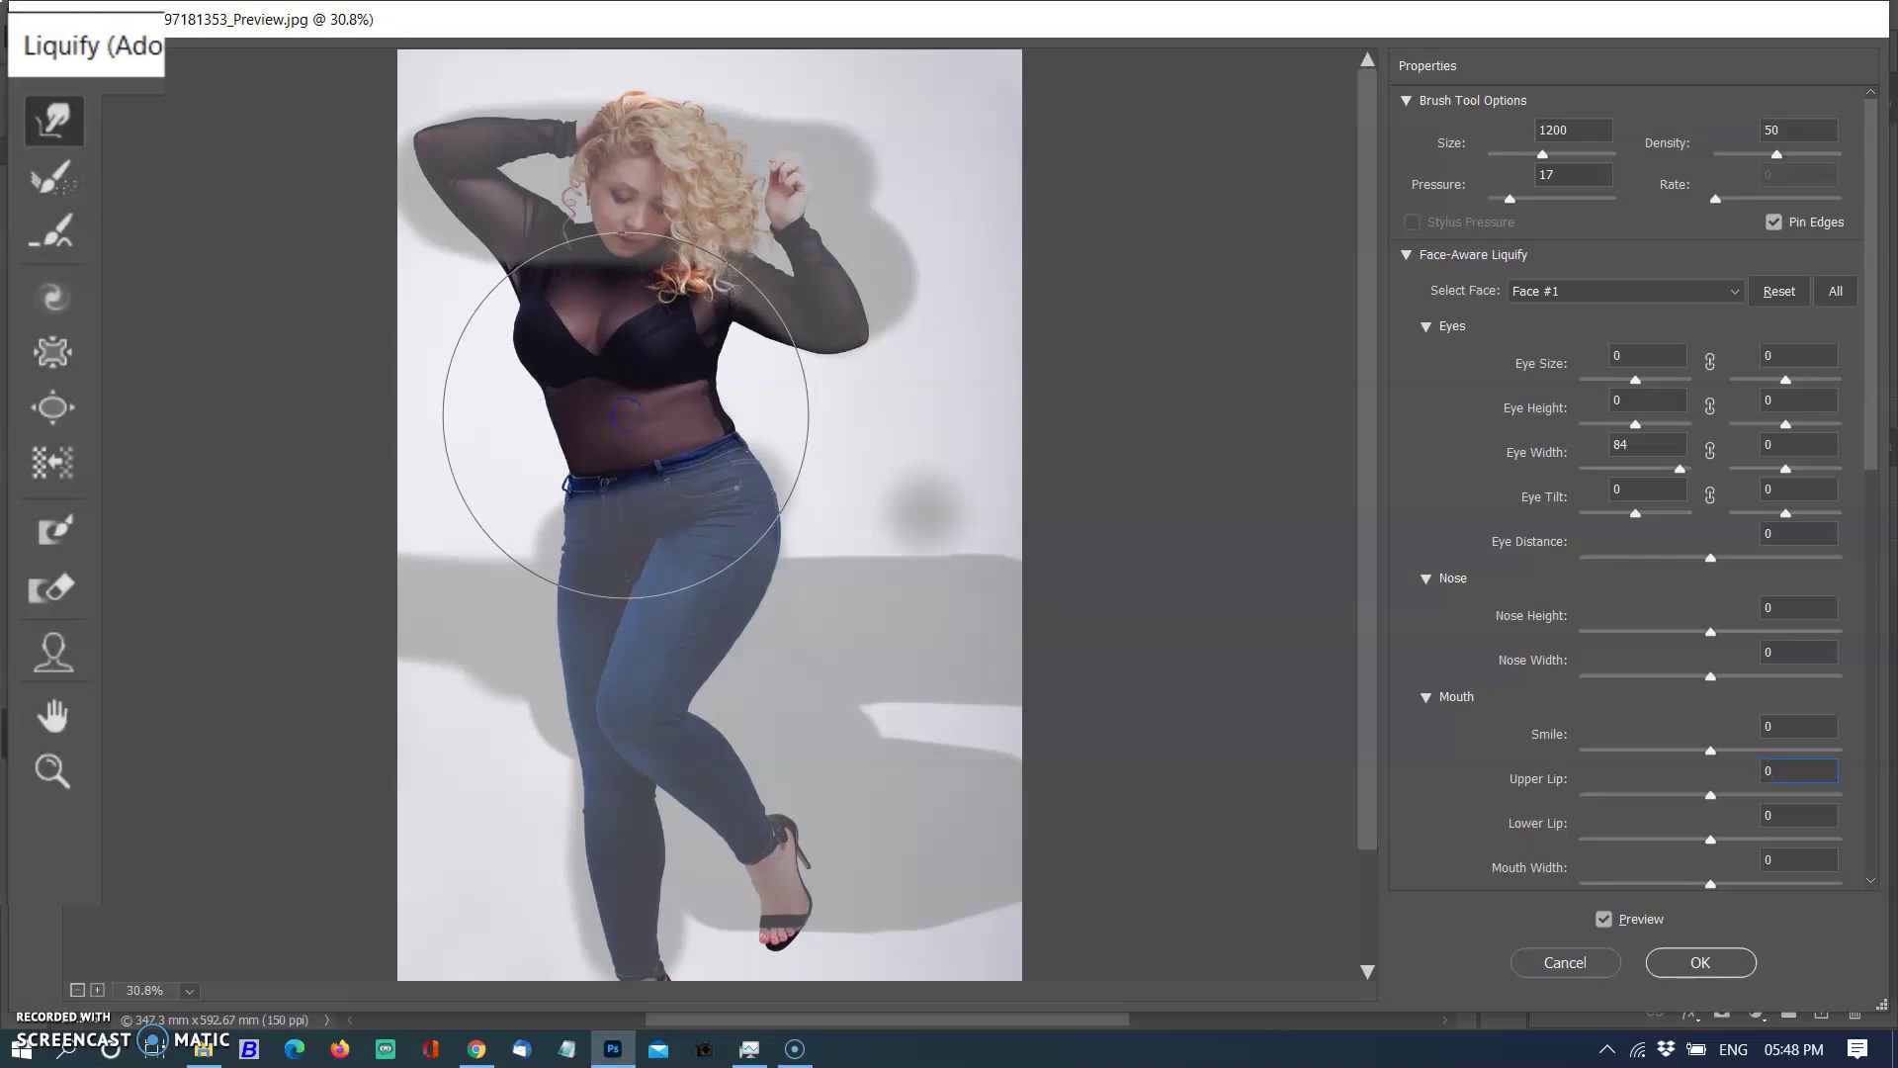
Narrow the unmasked waist with the Pucker tool, using a brush of size 1200
{"action": "left_click", "coordinate": [53, 352]}
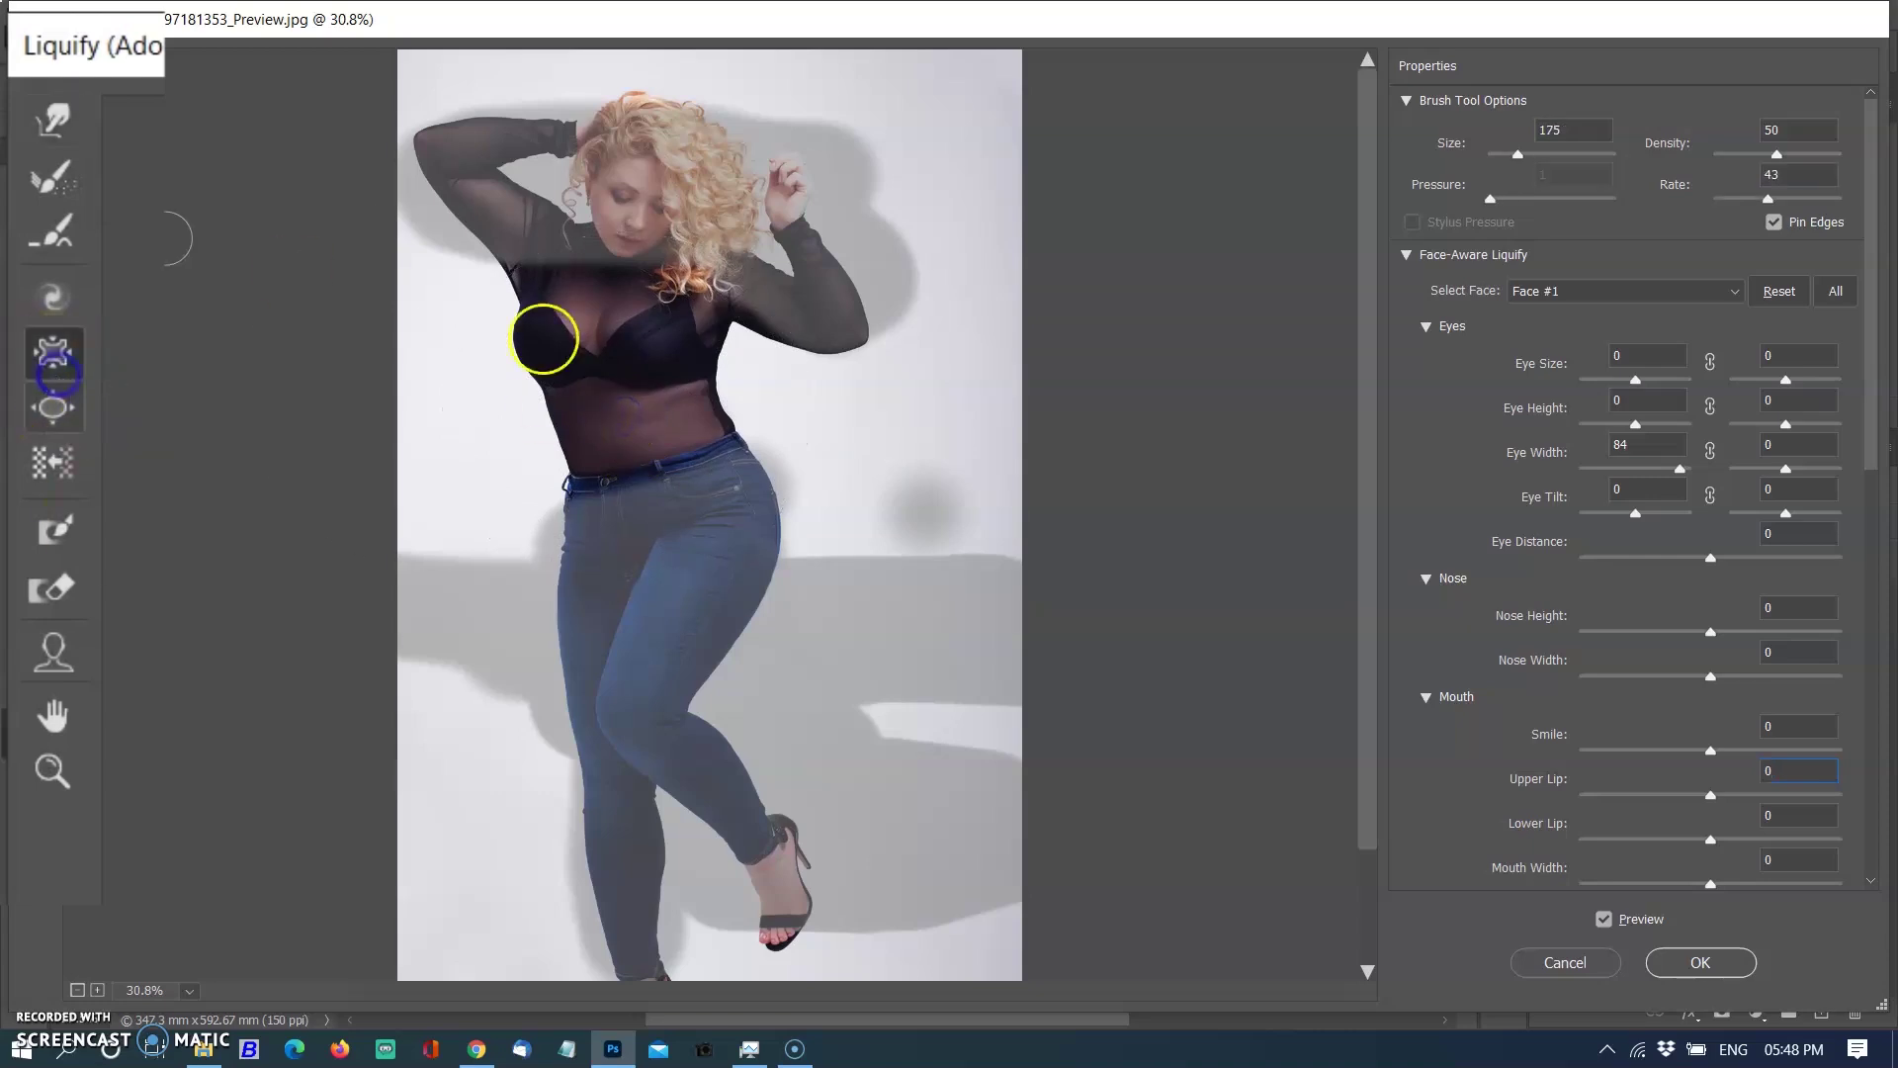
{"action": "key", "text": "bracketright"}
{"action": "key", "text": "bracketright"}
{"action": "key", "text": "bracketright"}
{"action": "key", "text": "bracketright"}
{"action": "key", "text": "bracketright"}
{"action": "key", "text": "bracketright"}
{"action": "key", "text": "bracketright"}
{"action": "key", "text": "bracketright"}
{"action": "key", "text": "bracketright"}
{"action": "key", "text": "bracketright"}
{"action": "key", "text": "bracketright"}
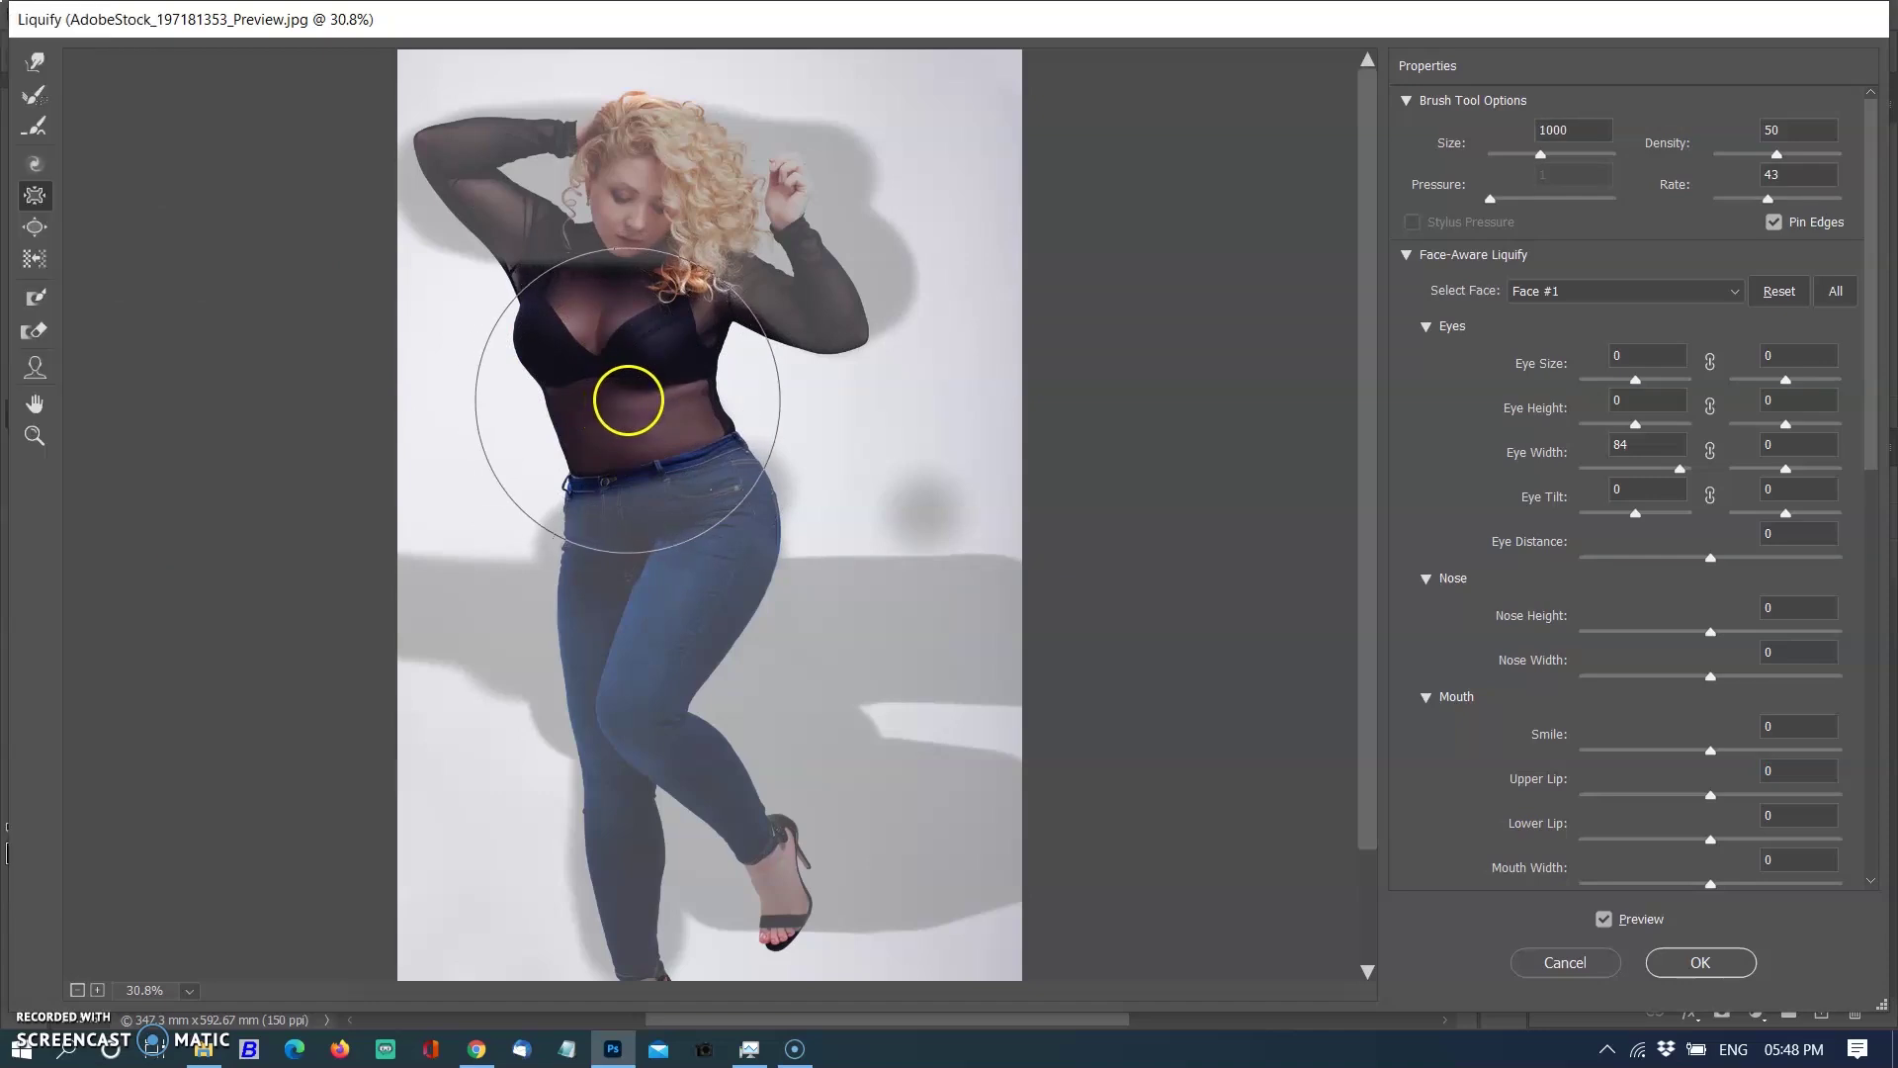
{"action": "key", "text": "bracketright"}
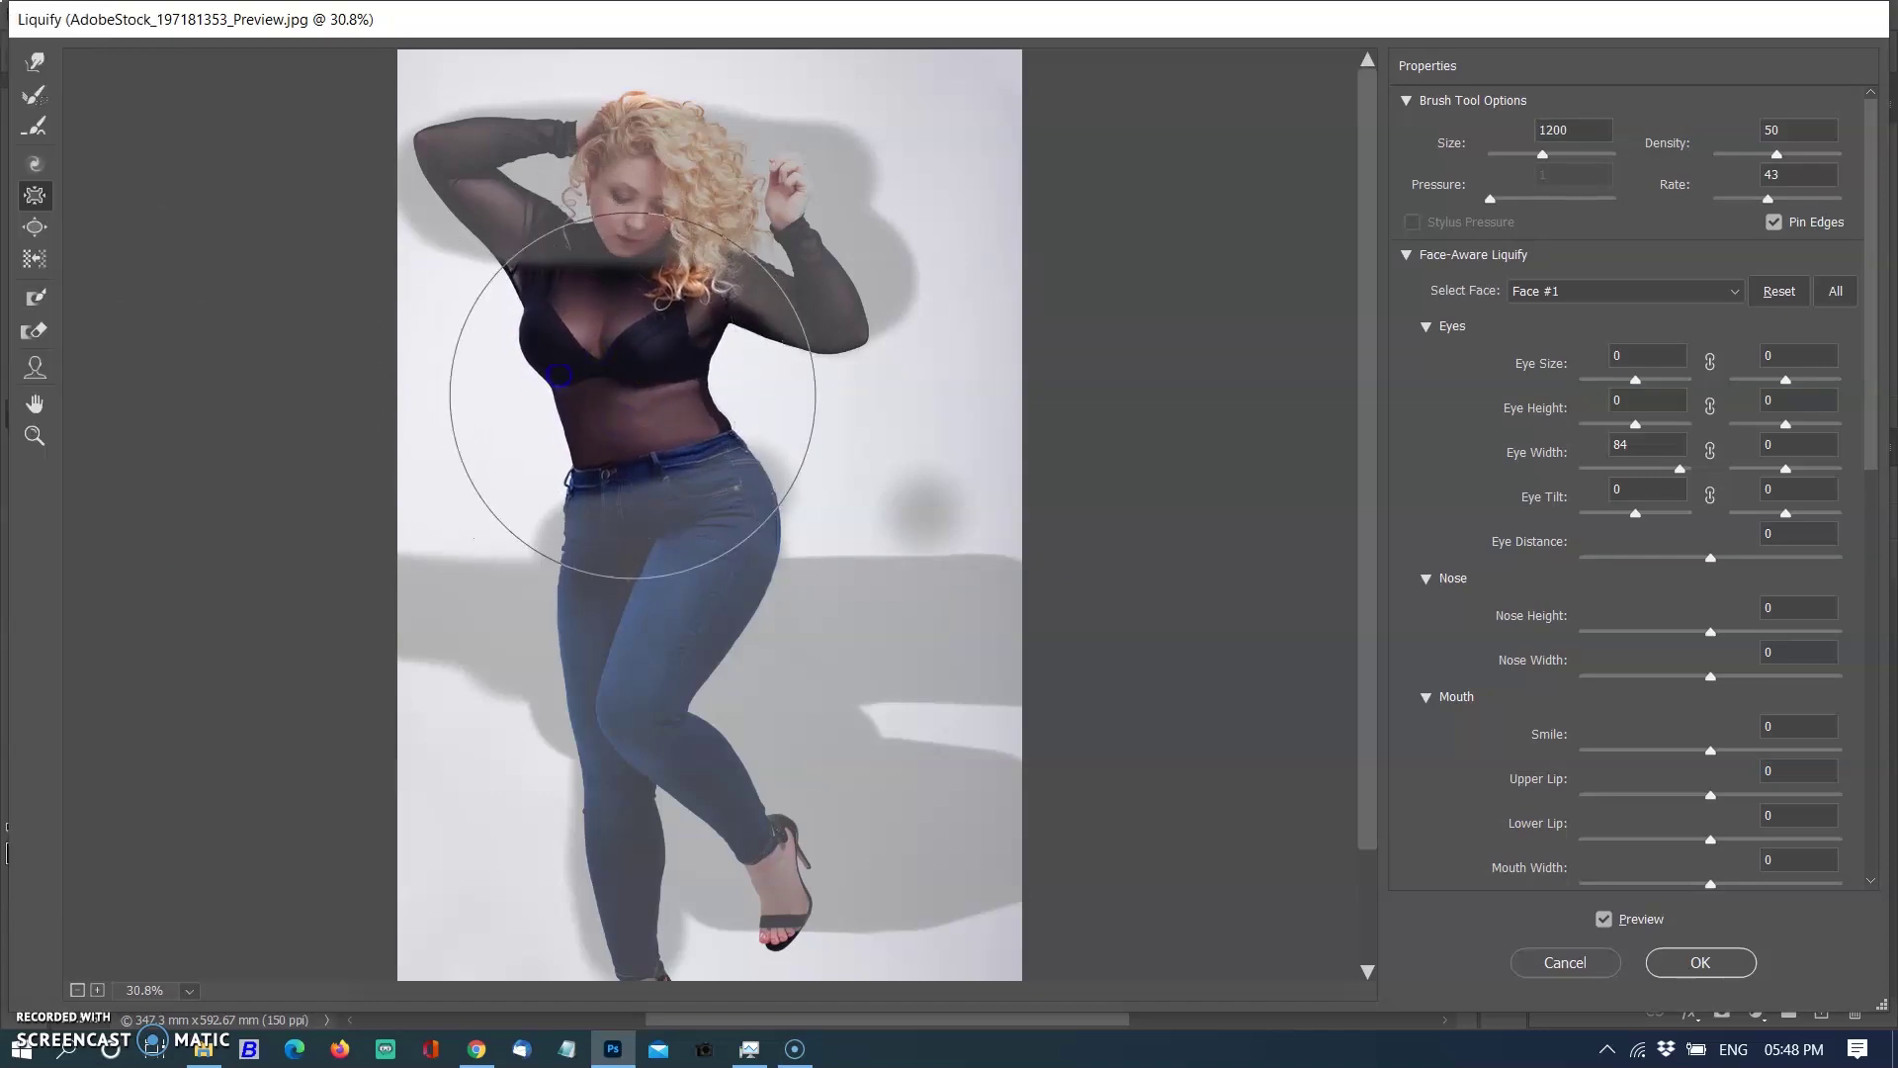
Push both sides of the waist inward with the Forward Warp tool at brush size 500
{"action": "left_click", "coordinate": [72, 119]}
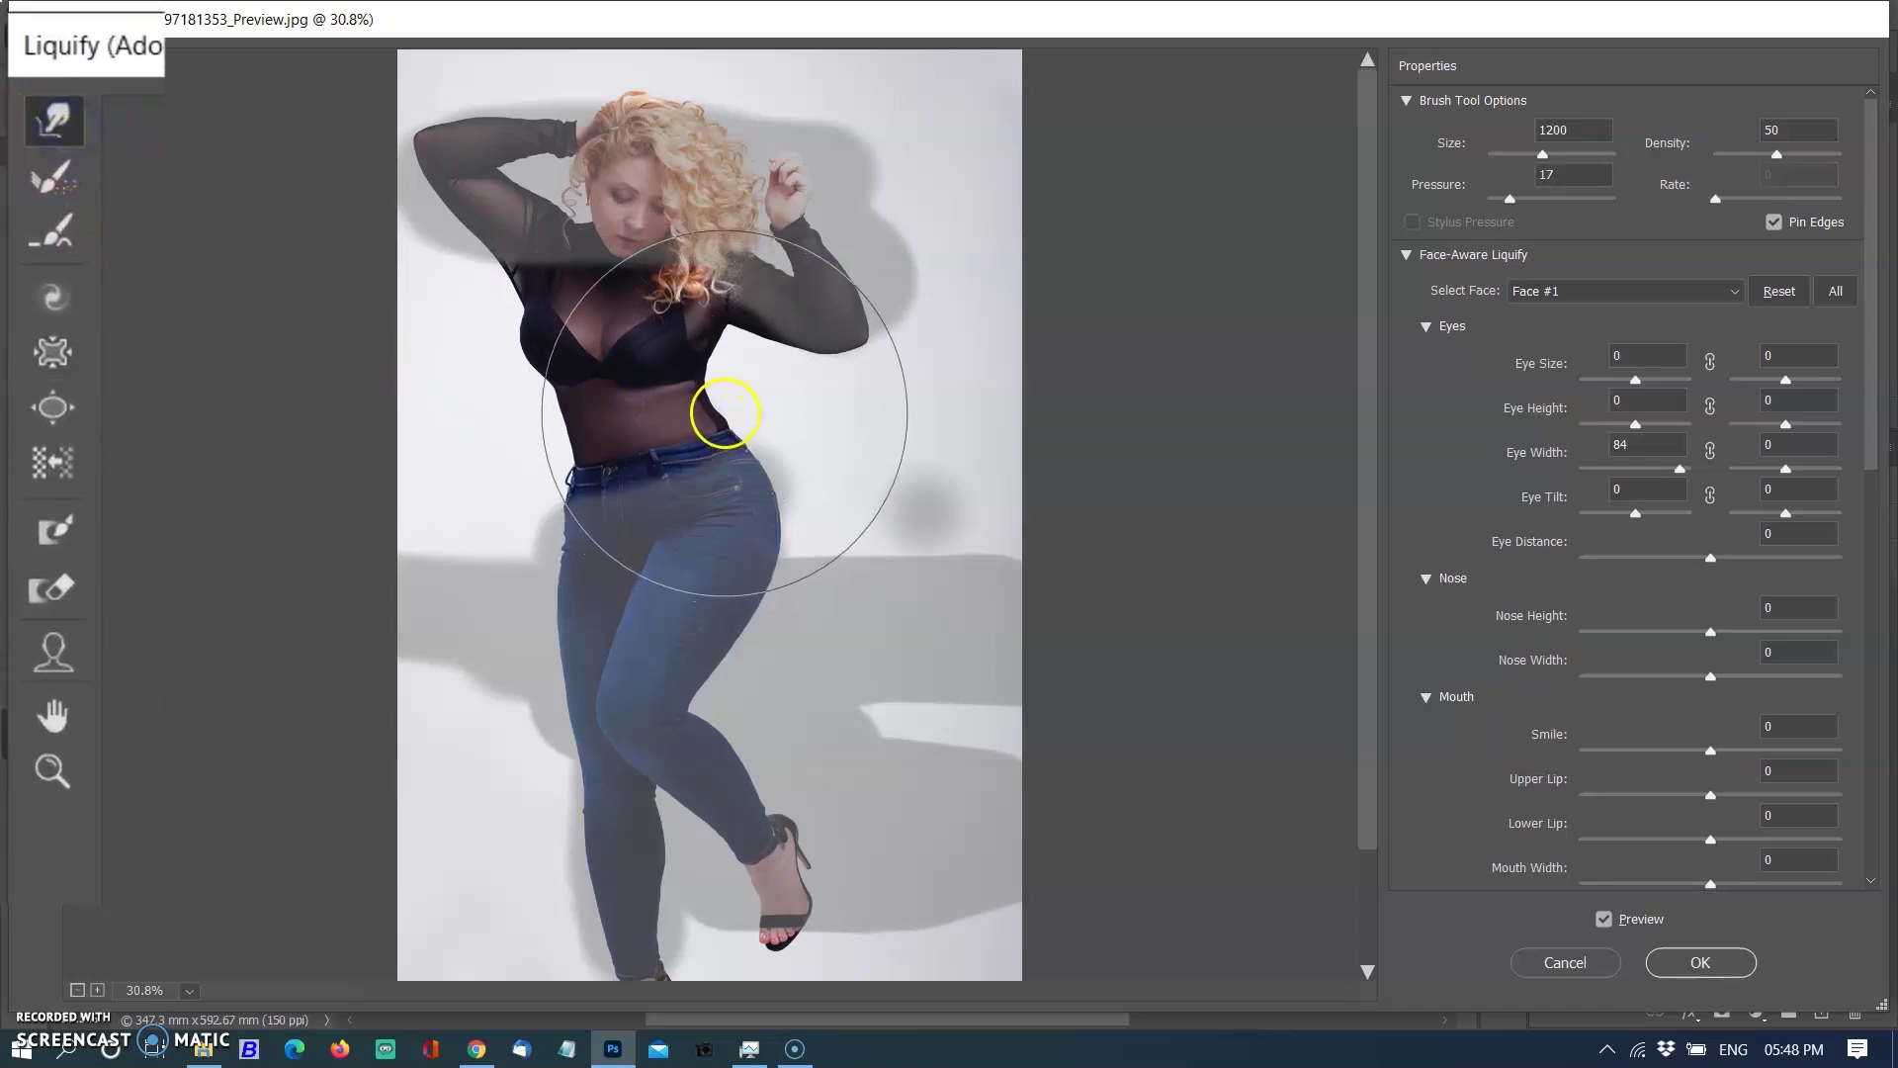
{"action": "key", "text": "bracketleft"}
{"action": "key", "text": "bracketleft"}
{"action": "key", "text": "bracketleft"}
{"action": "key", "text": "bracketleft"}
{"action": "key", "text": "bracketleft"}
{"action": "key", "text": "bracketleft"}
{"action": "key", "text": "bracketleft"}
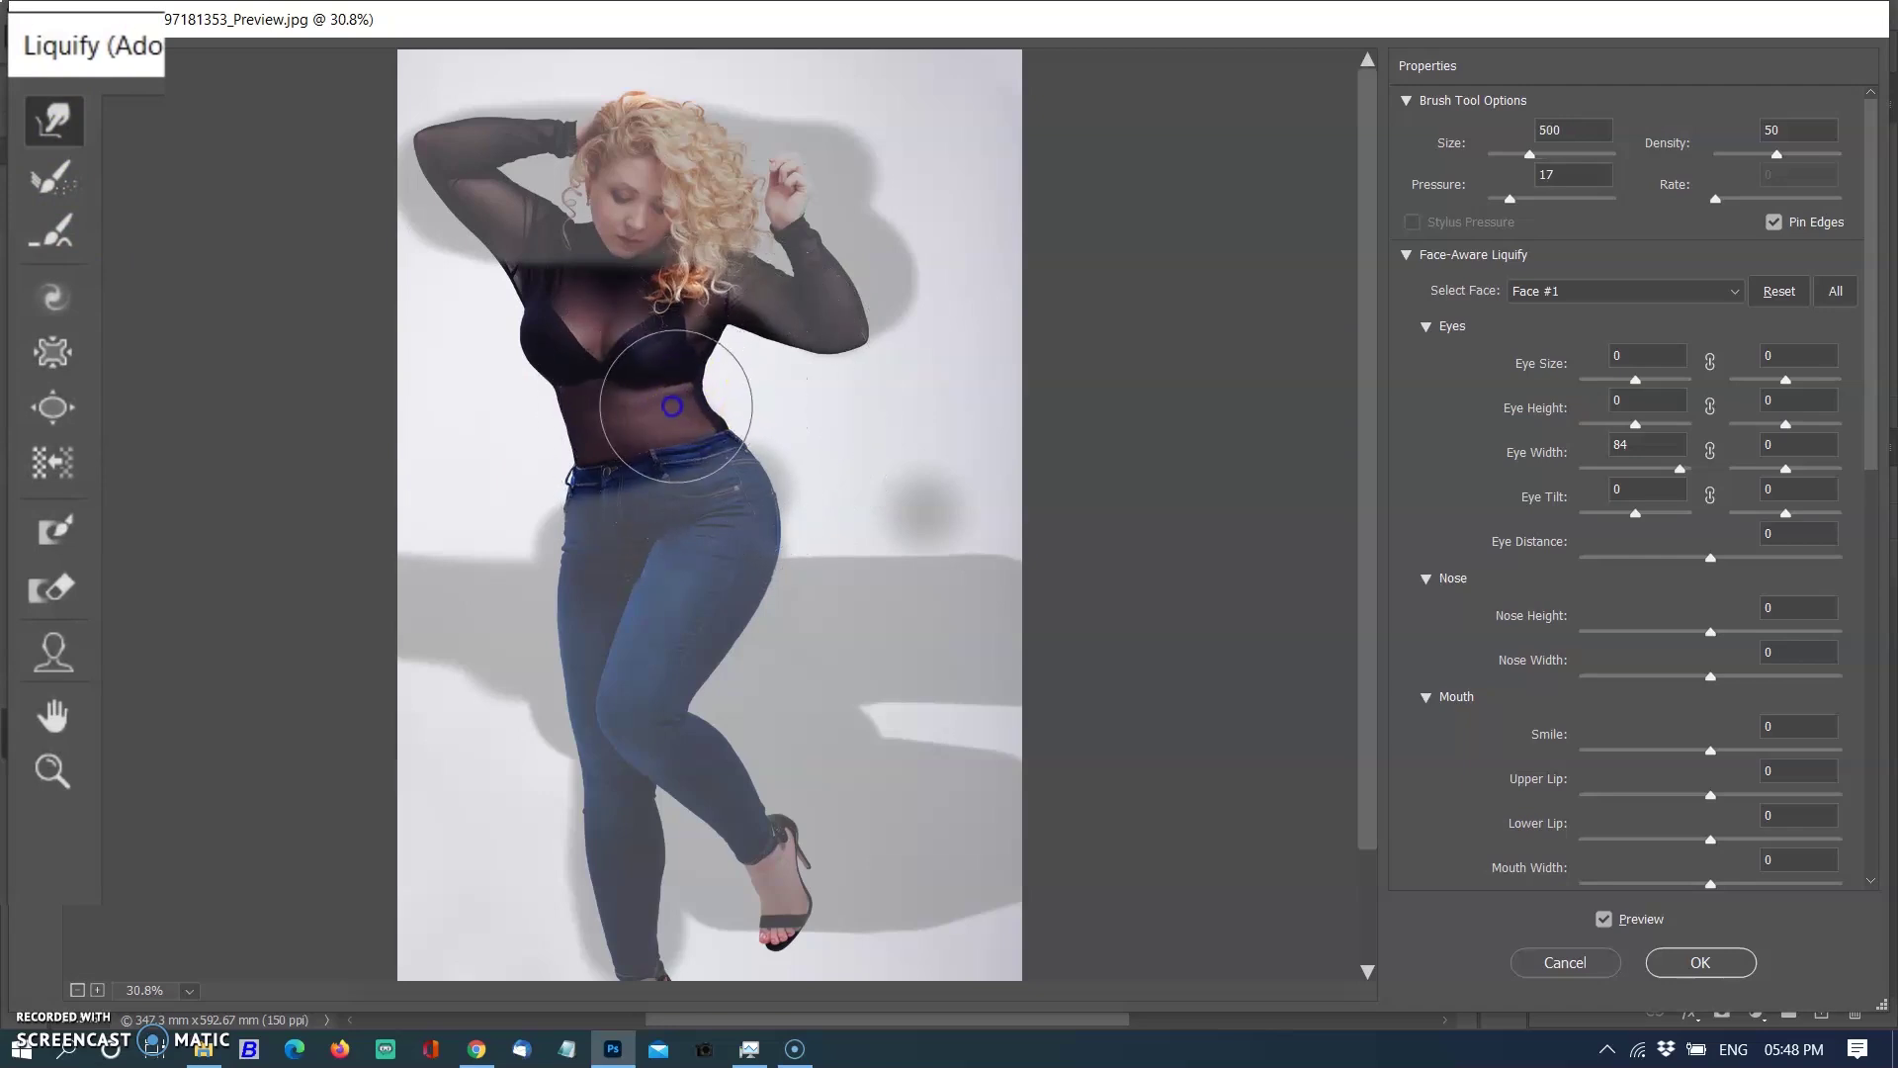
{"action": "mouse_move", "coordinate": [508, 429]}
{"action": "left_mouse_down"}
{"action": "mouse_move", "coordinate": [549, 422]}
{"action": "mouse_move", "coordinate": [539, 440]}
{"action": "left_mouse_up"}
{"action": "mouse_move", "coordinate": [752, 416]}
{"action": "left_mouse_down"}
{"action": "mouse_move", "coordinate": [850, 413]}
{"action": "mouse_move", "coordinate": [679, 412]}
{"action": "mouse_move", "coordinate": [730, 400]}
{"action": "mouse_move", "coordinate": [717, 417]}
{"action": "mouse_move", "coordinate": [761, 424]}
{"action": "mouse_move", "coordinate": [722, 424]}
{"action": "left_mouse_up"}
Refine the waist contour with the Forward Warp tool at brush size 175
{"action": "key", "text": "bracketleft"}
{"action": "key", "text": "bracketleft"}
{"action": "key", "text": "bracketleft"}
{"action": "key", "text": "bracketleft"}
{"action": "key", "text": "bracketleft"}
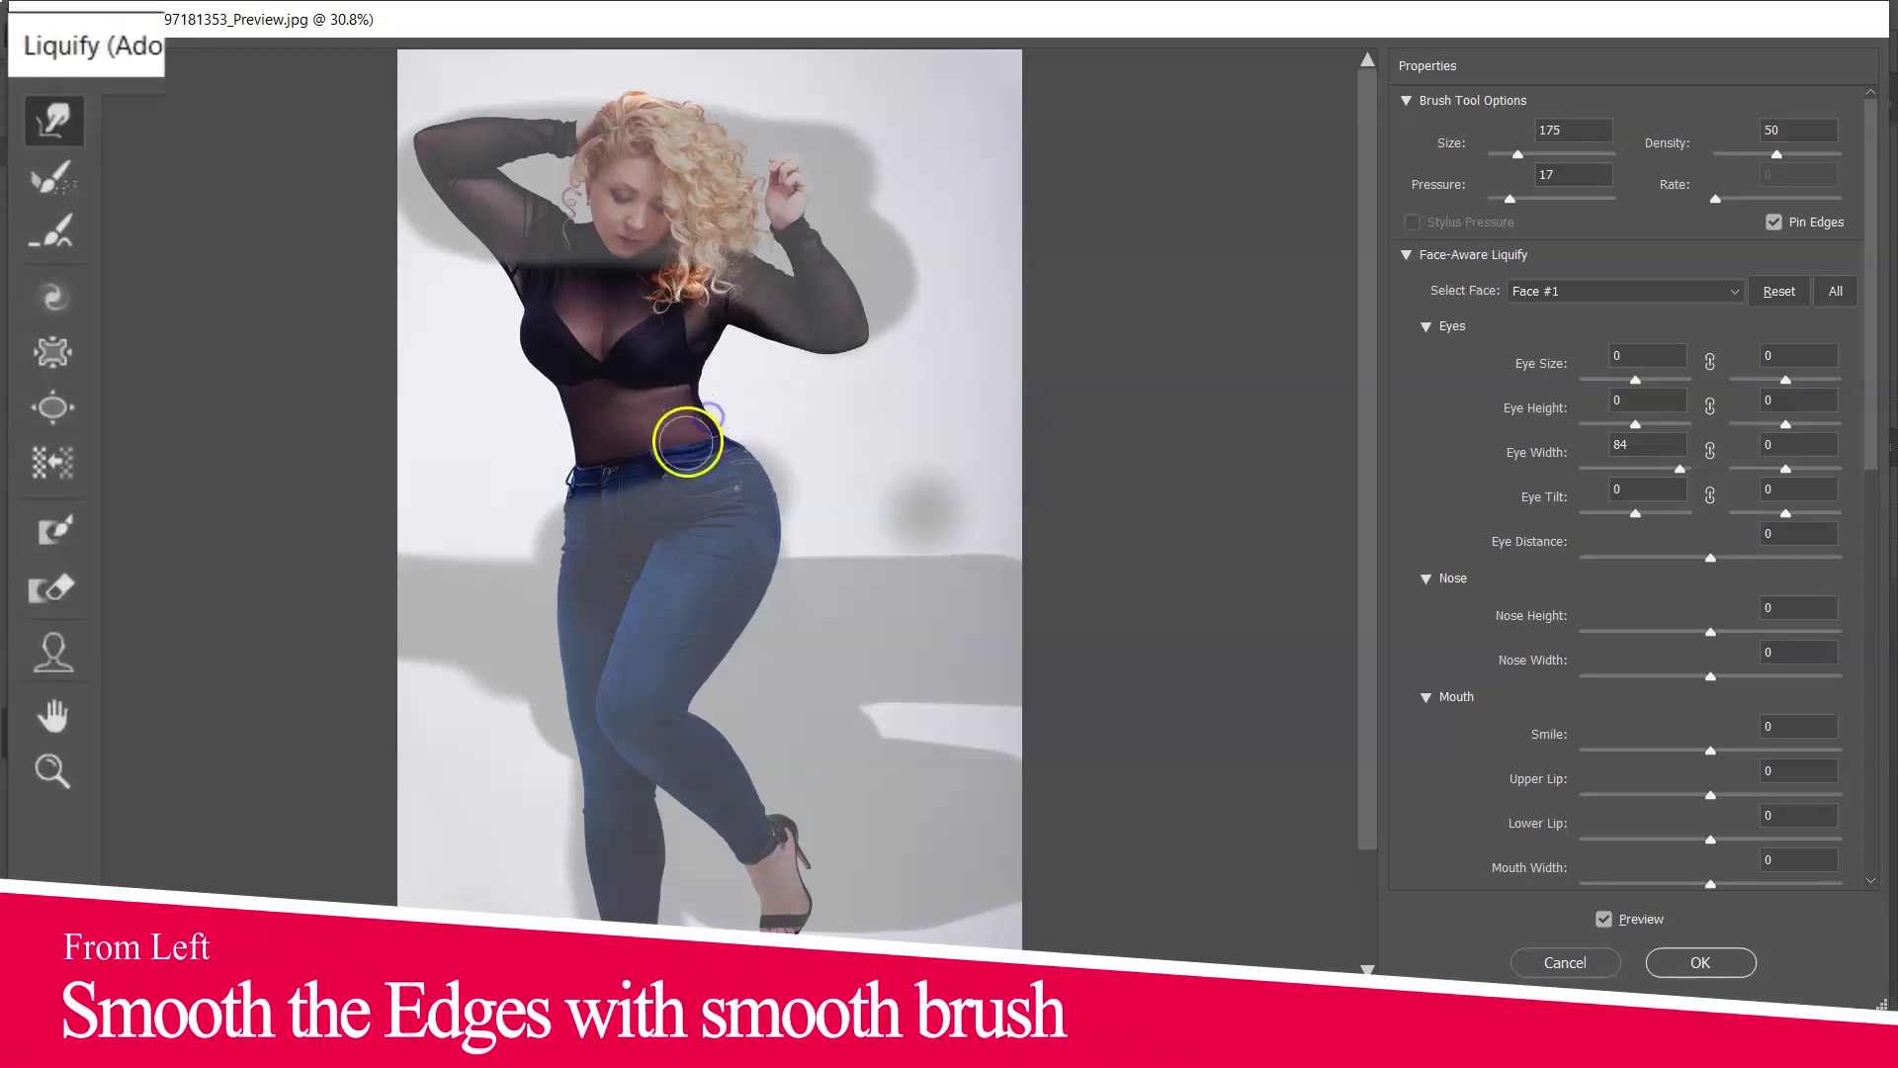
{"action": "scroll", "coordinate": [708, 417], "scroll_direction": "up", "scroll_amount": 3}
{"action": "left_click_drag", "start_coordinate": [734, 328], "coordinate": [742, 347]}
Smooth the edges of the waist with the Smooth tool
{"action": "left_click", "coordinate": [55, 231]}
{"action": "left_click", "coordinate": [549, 288]}
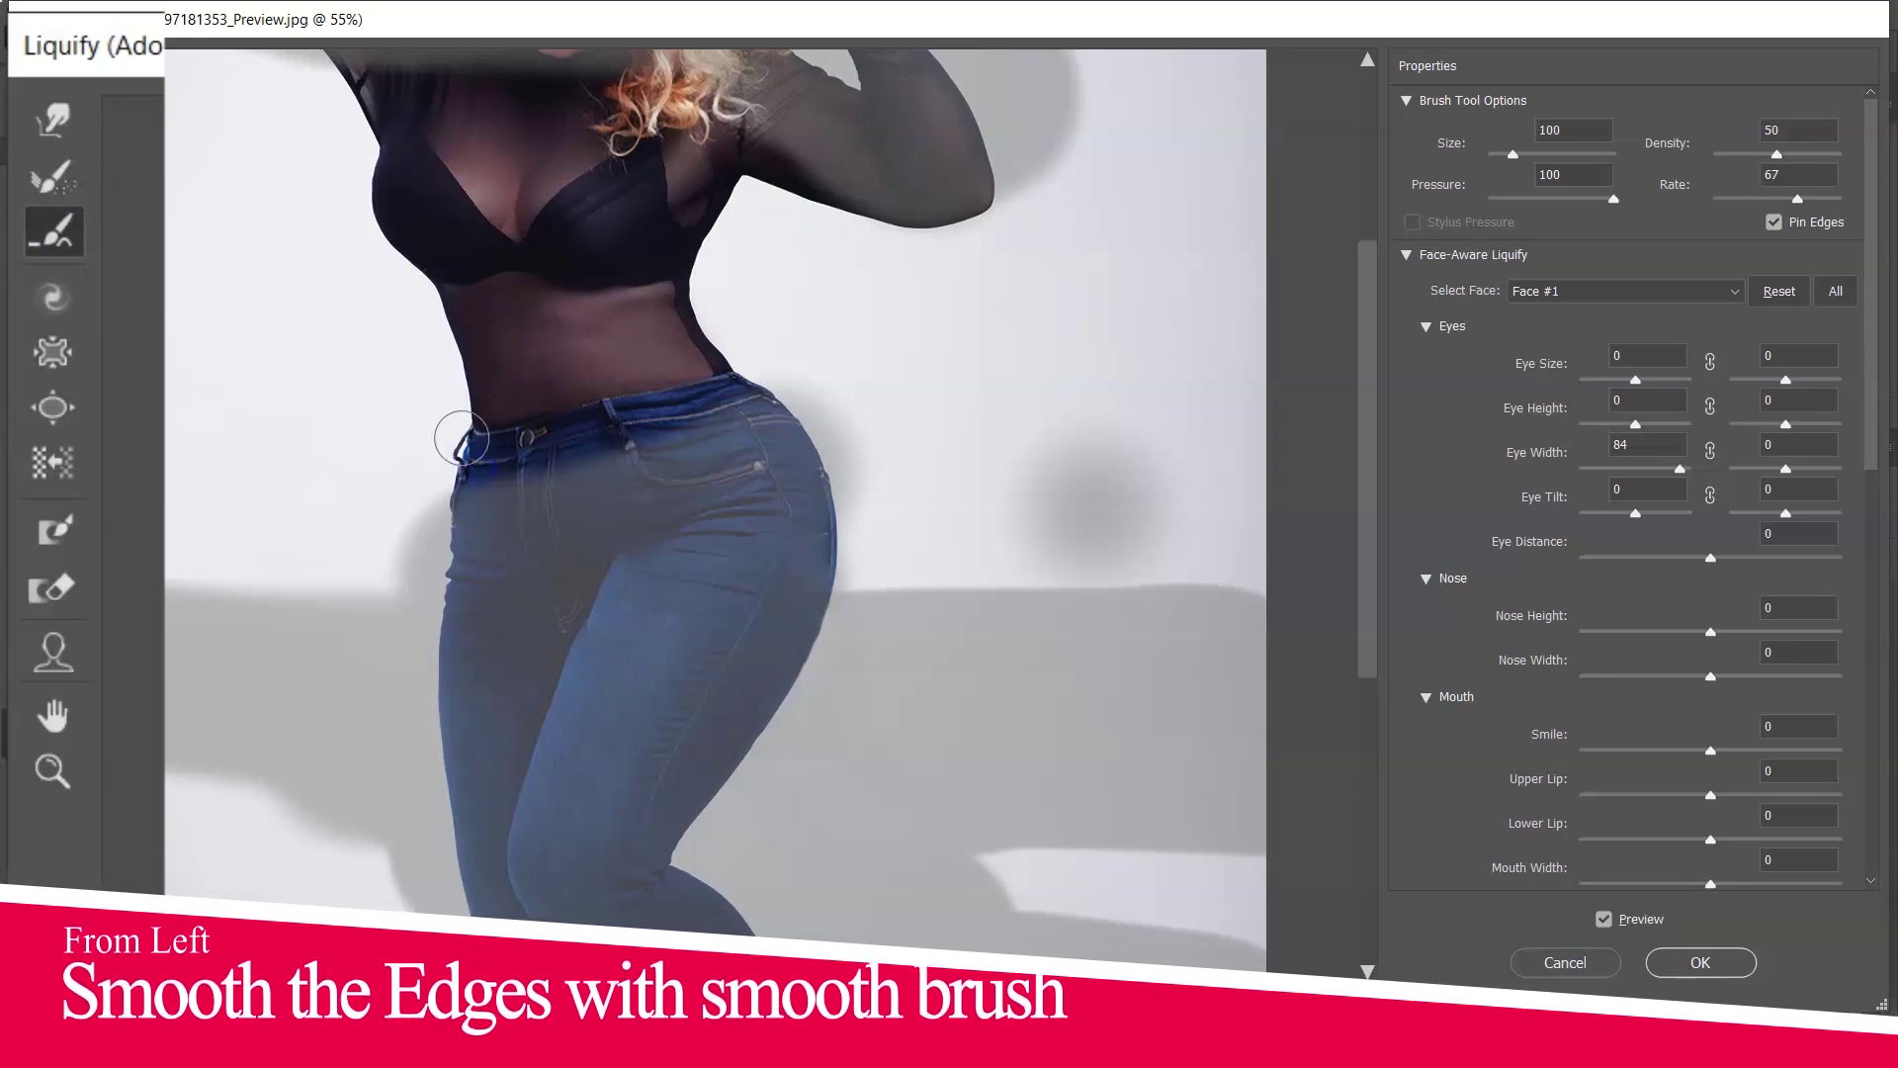
{"action": "scroll", "coordinate": [395, 287], "scroll_direction": "up", "scroll_amount": 2}
Shrink the belly area with the Pucker tool at brush size 250
{"action": "left_click", "coordinate": [27, 133]}
{"action": "left_click", "coordinate": [36, 196]}
{"action": "key", "text": "bracketleft"}
{"action": "key", "text": "bracketleft"}
{"action": "key", "text": "bracketleft"}
{"action": "key", "text": "bracketleft"}
{"action": "key", "text": "bracketleft"}
{"action": "key", "text": "bracketleft"}
{"action": "key", "text": "bracketleft"}
{"action": "key", "text": "bracketleft"}
{"action": "key", "text": "bracketleft"}
{"action": "key", "text": "bracketleft"}
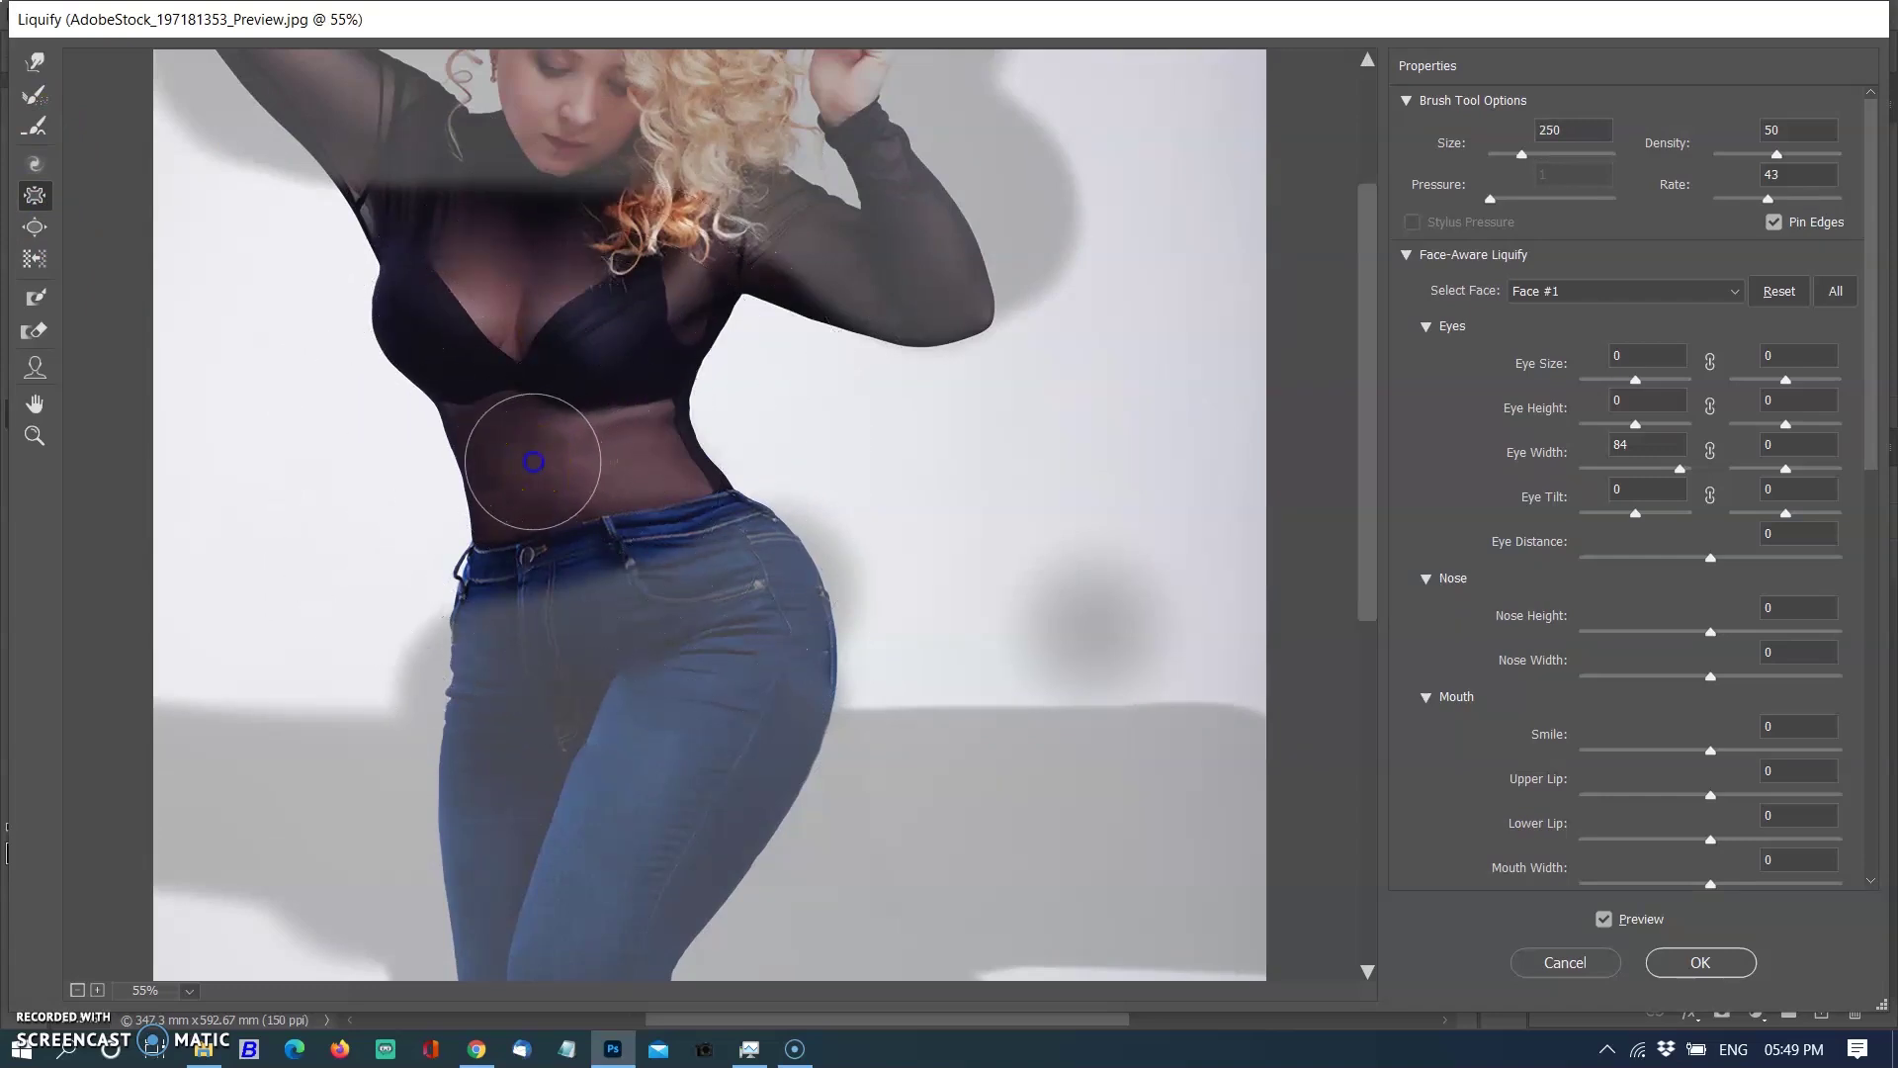
{"action": "left_click", "coordinate": [602, 473]}
{"action": "left_click", "coordinate": [584, 462]}
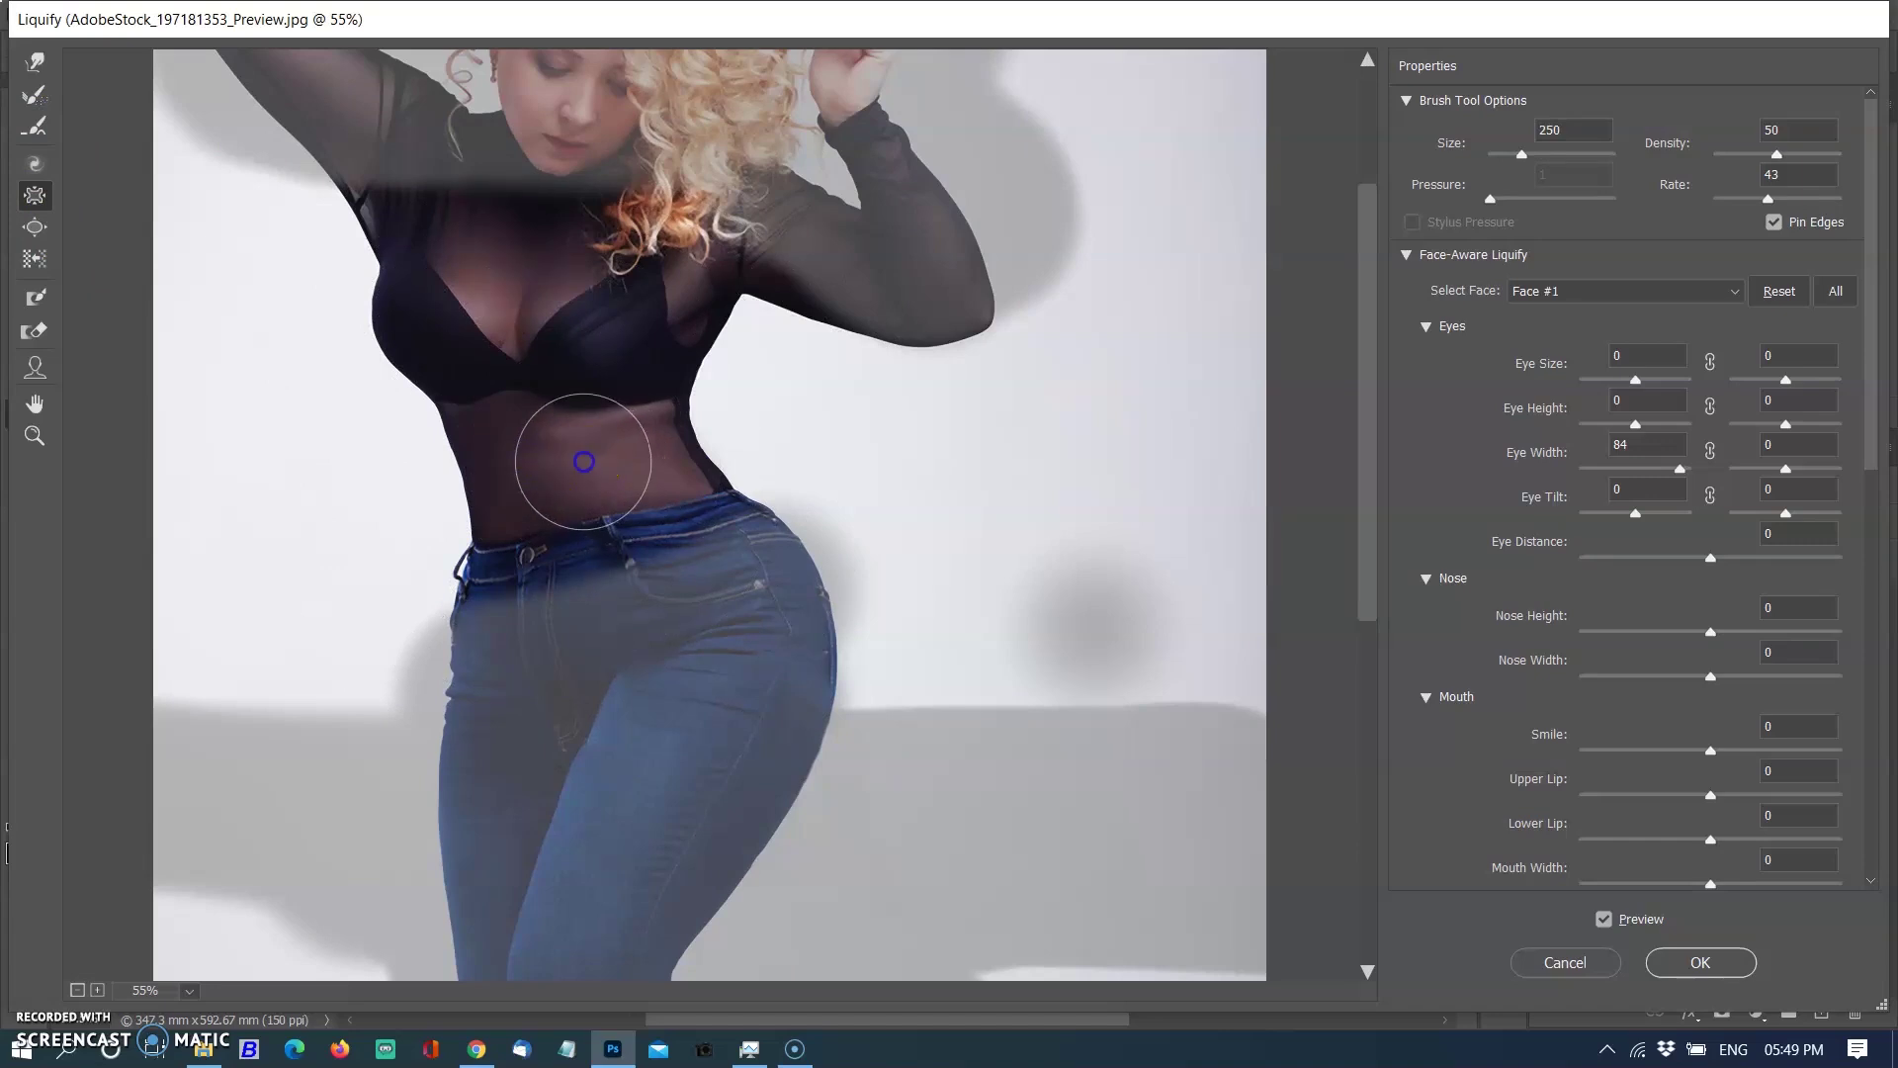
{"action": "mouse_move", "coordinate": [583, 463]}
{"action": "left_mouse_down"}
{"action": "mouse_move", "coordinate": [660, 445]}
{"action": "mouse_move", "coordinate": [522, 476]}
{"action": "mouse_move", "coordinate": [598, 461]}
{"action": "mouse_move", "coordinate": [551, 474]}
{"action": "left_mouse_up"}
Pucker further spots on the belly and waist, varying the brush size to fit each area
{"action": "key", "text": "bracketleft"}
{"action": "key", "text": "bracketleft"}
{"action": "key", "text": "bracketleft"}
{"action": "key", "text": "bracketleft"}
{"action": "key", "text": "bracketright"}
{"action": "key", "text": "bracketright"}
{"action": "key", "text": "bracketright"}
{"action": "key", "text": "bracketright"}
{"action": "key", "text": "bracketright"}
{"action": "key", "text": "bracketright"}
{"action": "left_click", "coordinate": [562, 484]}
{"action": "key", "text": "bracketleft"}
{"action": "key", "text": "bracketleft"}
{"action": "key", "text": "bracketleft"}
{"action": "key", "text": "bracketleft"}
{"action": "mouse_move", "coordinate": [650, 489]}
{"action": "left_mouse_down"}
{"action": "mouse_move", "coordinate": [563, 532]}
{"action": "mouse_move", "coordinate": [650, 524]}
{"action": "left_mouse_up"}
Invert the whole freeze mask so the upper torso is protected instead of the hips and legs
{"action": "scroll", "coordinate": [573, 639], "scroll_direction": "down", "scroll_amount": 3}
{"action": "scroll", "coordinate": [571, 640], "scroll_direction": "down", "scroll_amount": 2}
{"action": "scroll", "coordinate": [1720, 490], "scroll_direction": "down", "scroll_amount": 2}
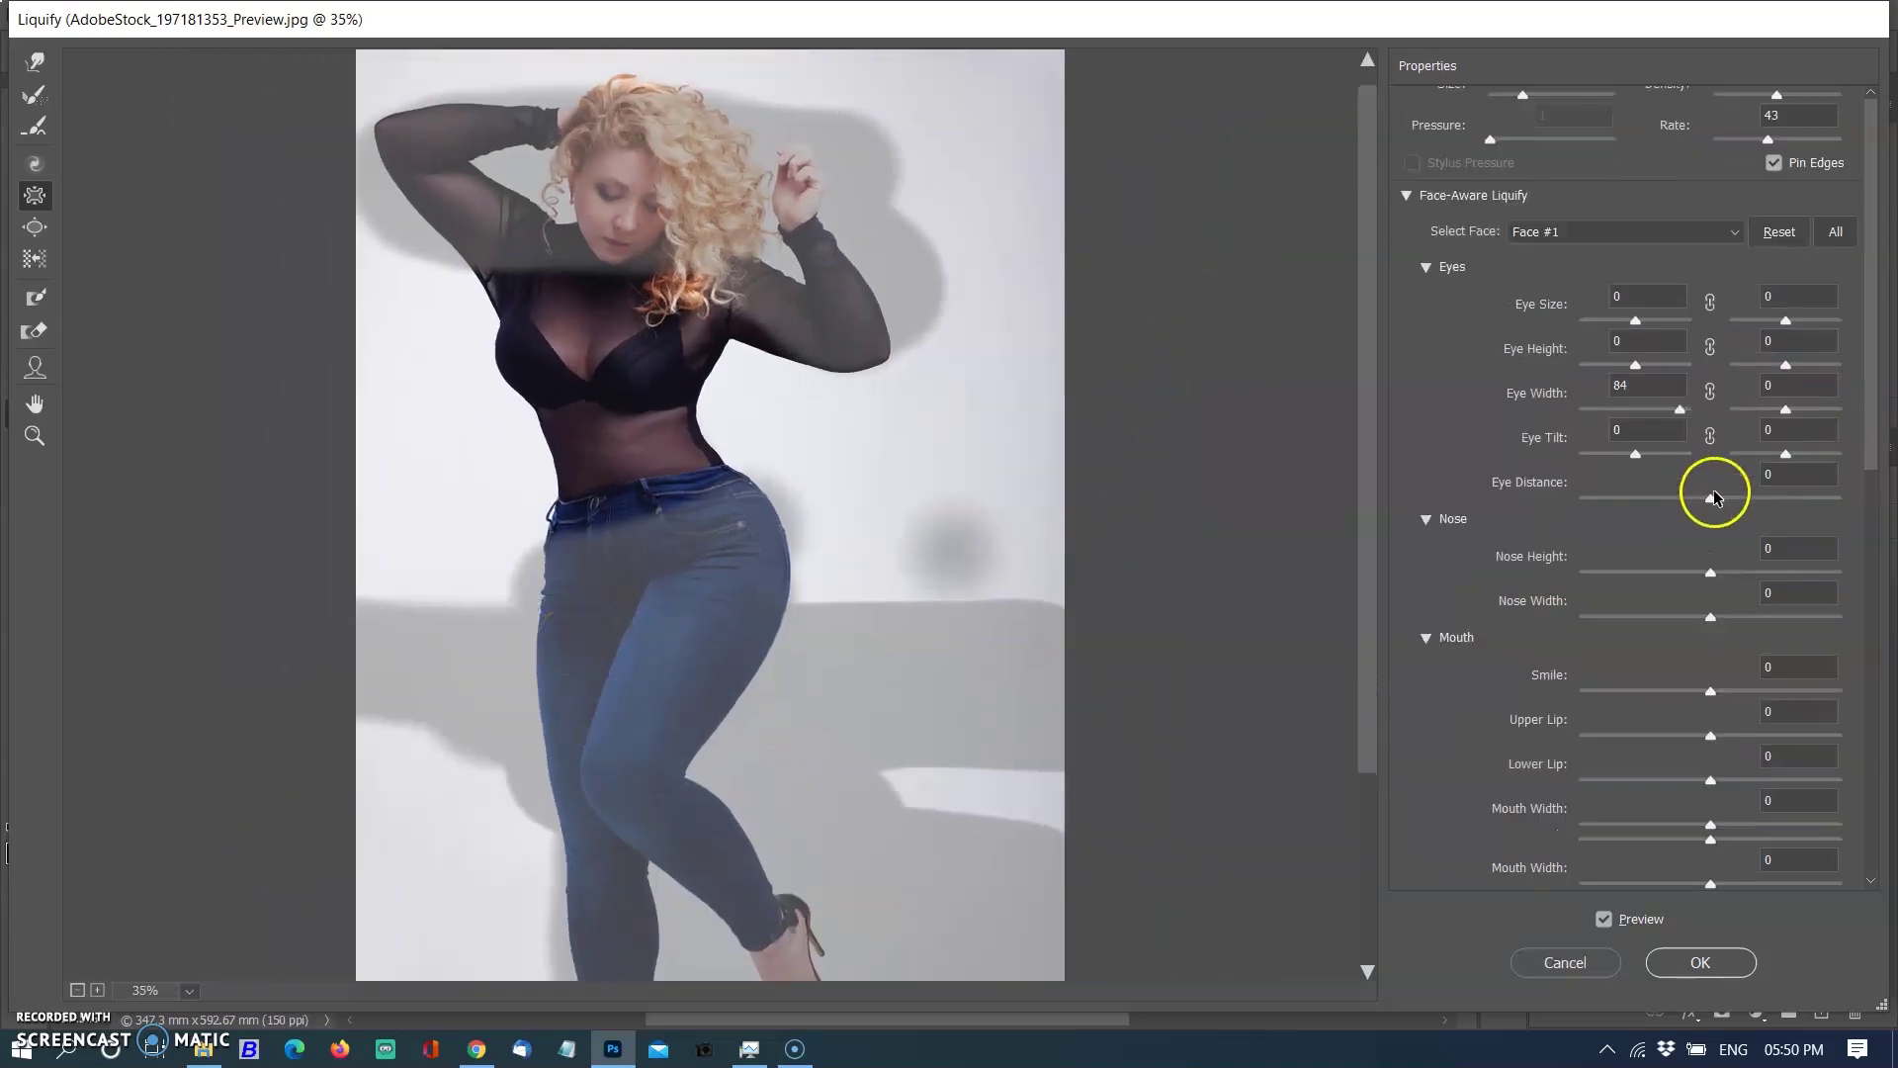
{"action": "left_click_drag", "start_coordinate": [1865, 415], "coordinate": [1886, 665]}
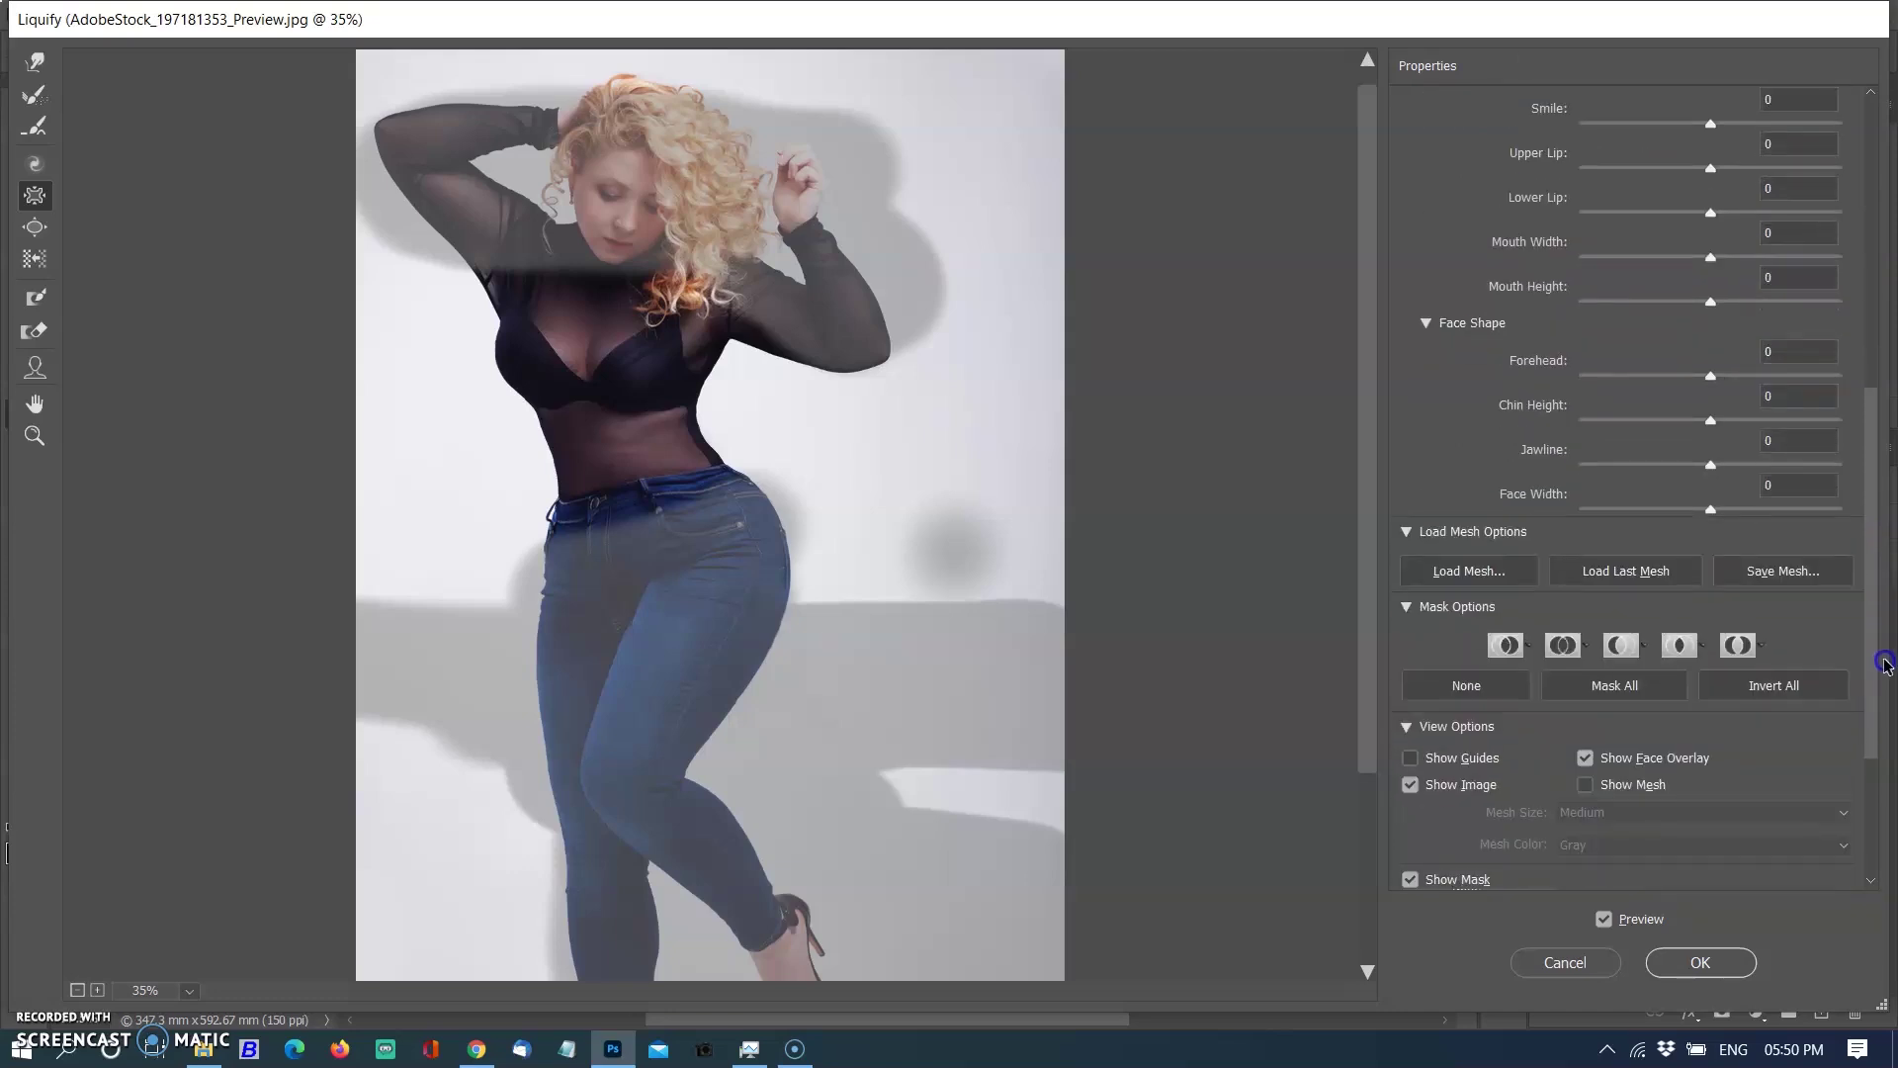
{"action": "left_click", "coordinate": [1788, 689]}
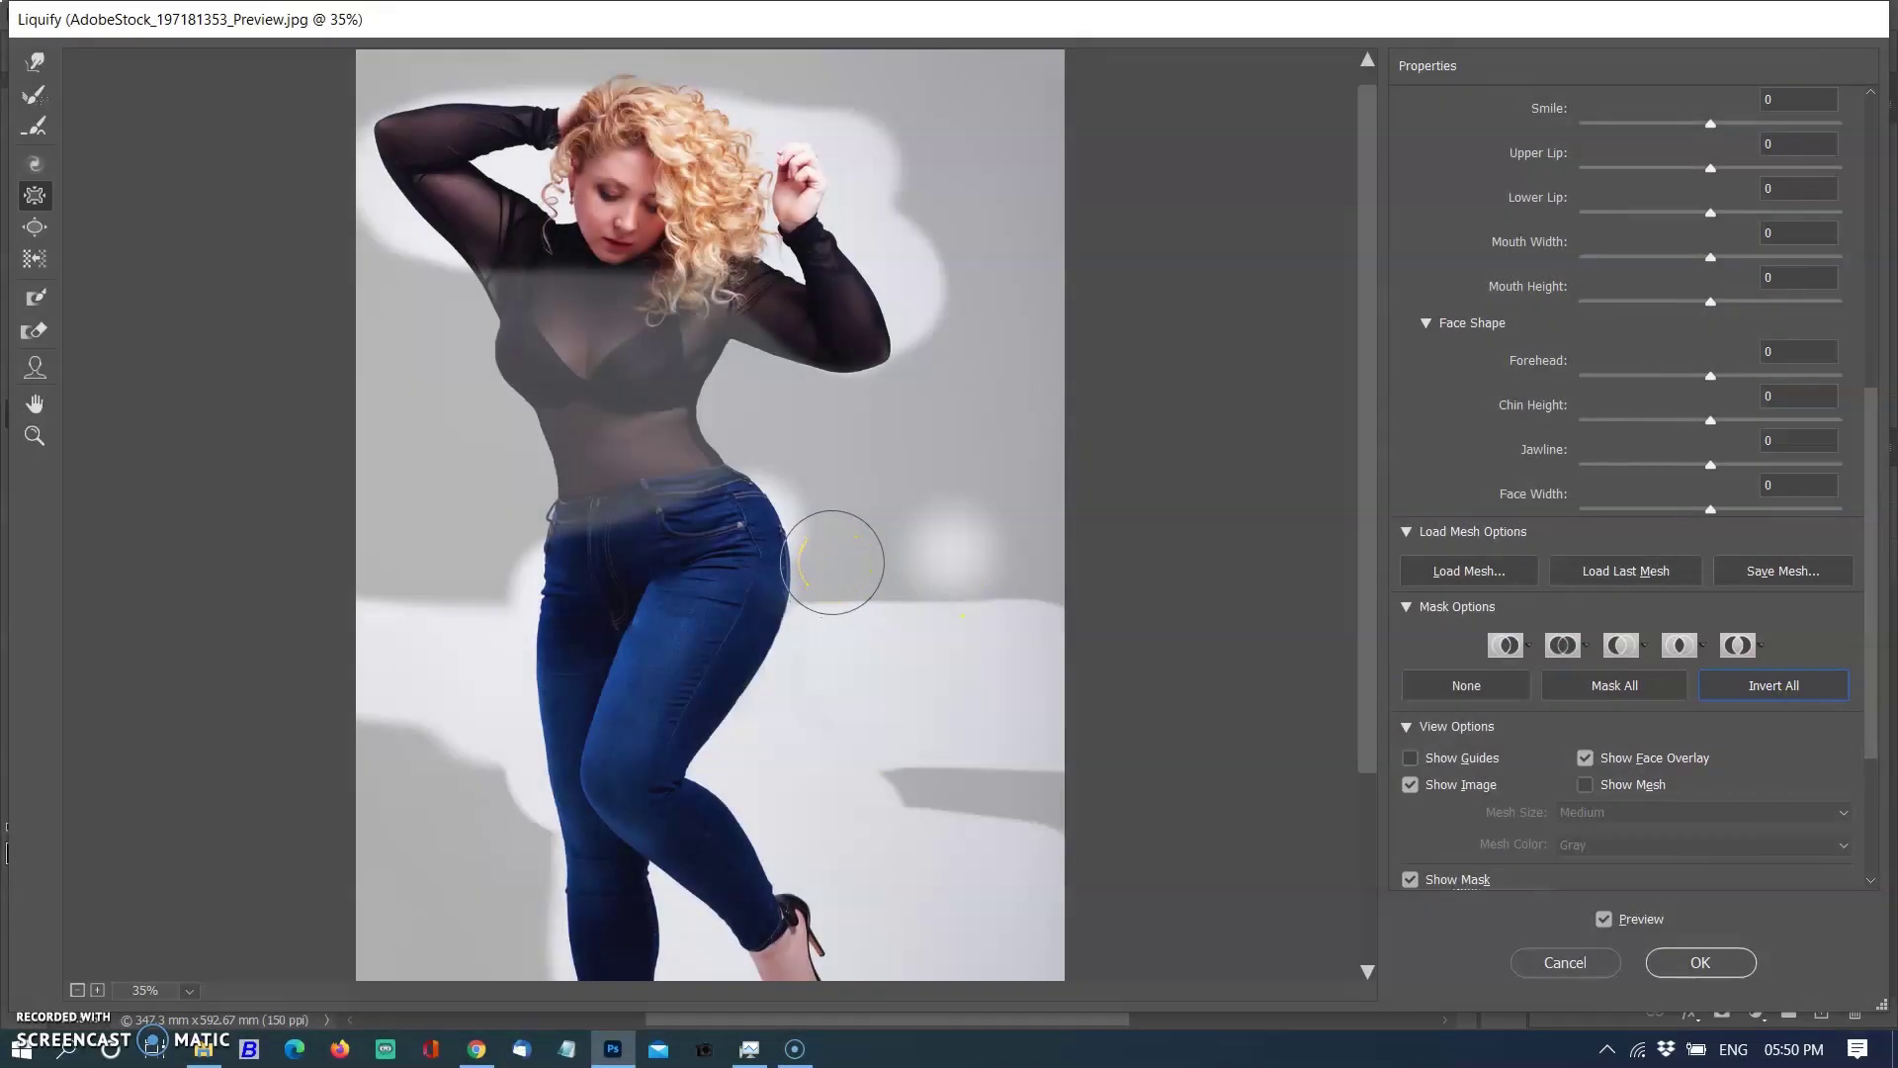
Erase the mask around the hips, legs and lower background with the Thaw Mask tool
{"action": "left_click", "coordinate": [809, 524]}
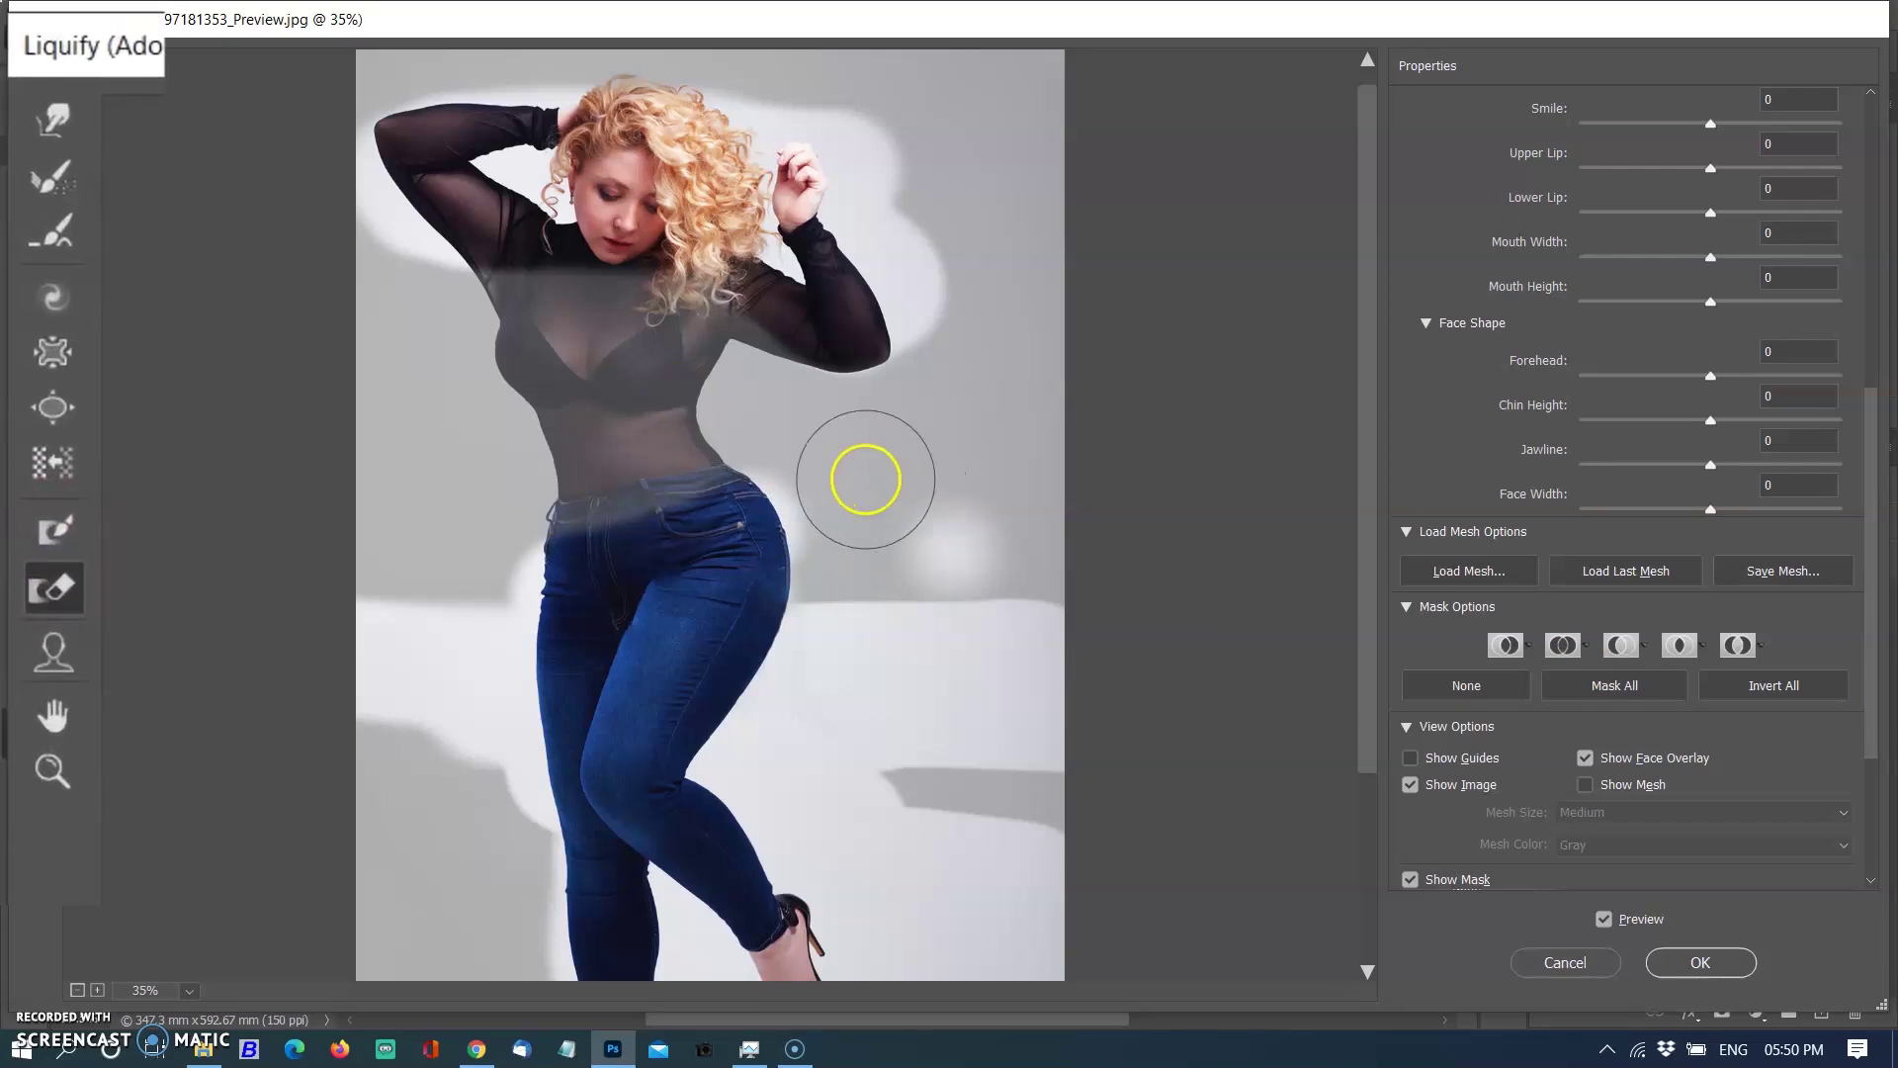
{"action": "mouse_move", "coordinate": [827, 453]}
{"action": "left_mouse_down"}
{"action": "mouse_move", "coordinate": [865, 546]}
{"action": "mouse_move", "coordinate": [925, 570]}
{"action": "mouse_move", "coordinate": [1043, 568]}
{"action": "mouse_move", "coordinate": [894, 580]}
{"action": "mouse_move", "coordinate": [1019, 567]}
{"action": "mouse_move", "coordinate": [865, 558]}
{"action": "mouse_move", "coordinate": [844, 617]}
{"action": "mouse_move", "coordinate": [872, 657]}
{"action": "mouse_move", "coordinate": [984, 692]}
{"action": "left_mouse_up"}
{"action": "mouse_move", "coordinate": [521, 569]}
{"action": "left_mouse_down"}
{"action": "mouse_move", "coordinate": [415, 606]}
{"action": "mouse_move", "coordinate": [611, 624]}
{"action": "mouse_move", "coordinate": [552, 640]}
{"action": "mouse_move", "coordinate": [600, 657]}
{"action": "mouse_move", "coordinate": [547, 770]}
{"action": "mouse_move", "coordinate": [551, 705]}
{"action": "mouse_move", "coordinate": [510, 1024]}
{"action": "left_mouse_up"}
{"action": "mouse_move", "coordinate": [540, 871]}
{"action": "left_mouse_down"}
{"action": "mouse_move", "coordinate": [551, 847]}
{"action": "mouse_move", "coordinate": [551, 949]}
{"action": "mouse_move", "coordinate": [679, 767]}
{"action": "mouse_move", "coordinate": [968, 833]}
{"action": "mouse_move", "coordinate": [834, 827]}
{"action": "mouse_move", "coordinate": [1000, 920]}
{"action": "mouse_move", "coordinate": [792, 893]}
{"action": "left_mouse_up"}
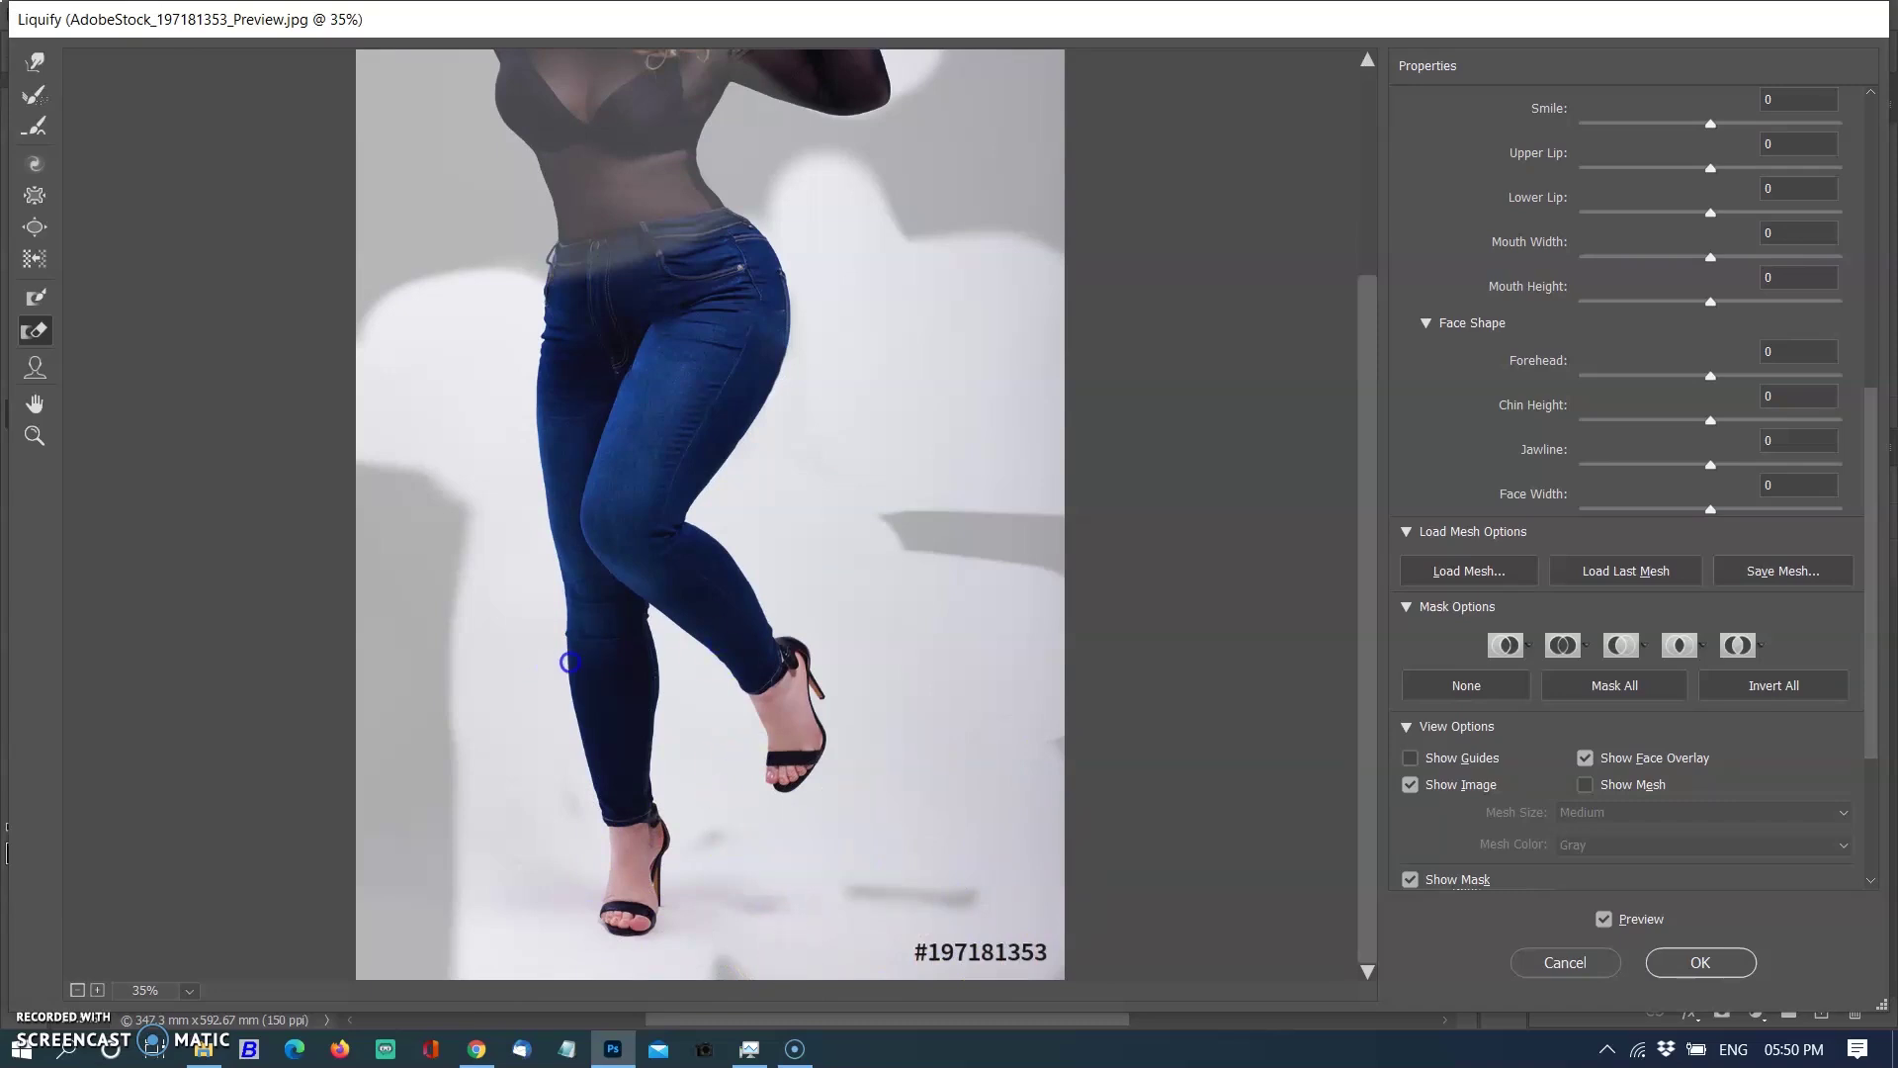
{"action": "scroll", "coordinate": [786, 551], "scroll_direction": "up", "scroll_amount": 2}
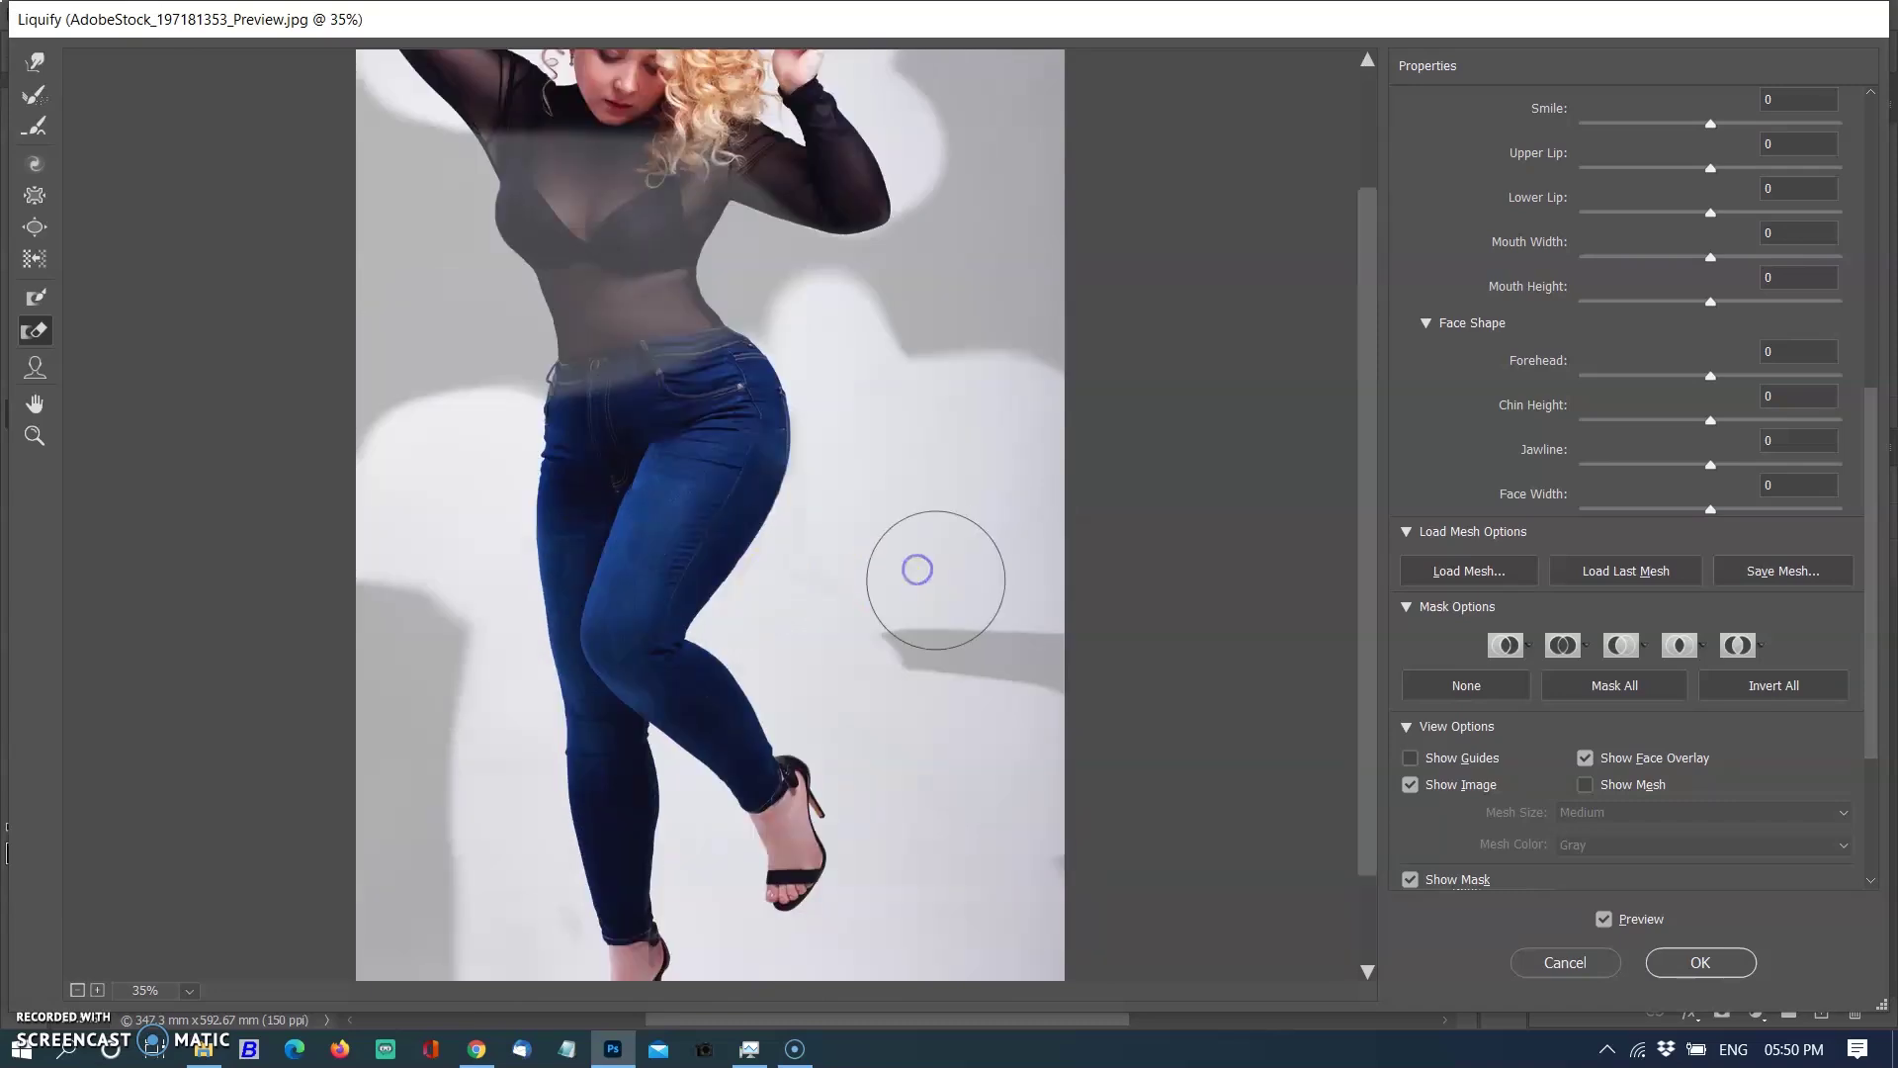
{"action": "scroll", "coordinate": [898, 762], "scroll_direction": "up", "scroll_amount": 1}
{"action": "mouse_move", "coordinate": [947, 718]}
{"action": "left_mouse_down"}
{"action": "mouse_move", "coordinate": [1094, 712]}
{"action": "mouse_move", "coordinate": [999, 756]}
{"action": "mouse_move", "coordinate": [785, 926]}
{"action": "mouse_move", "coordinate": [581, 935]}
{"action": "mouse_move", "coordinate": [444, 820]}
{"action": "mouse_move", "coordinate": [451, 683]}
{"action": "mouse_move", "coordinate": [296, 744]}
{"action": "left_mouse_up"}
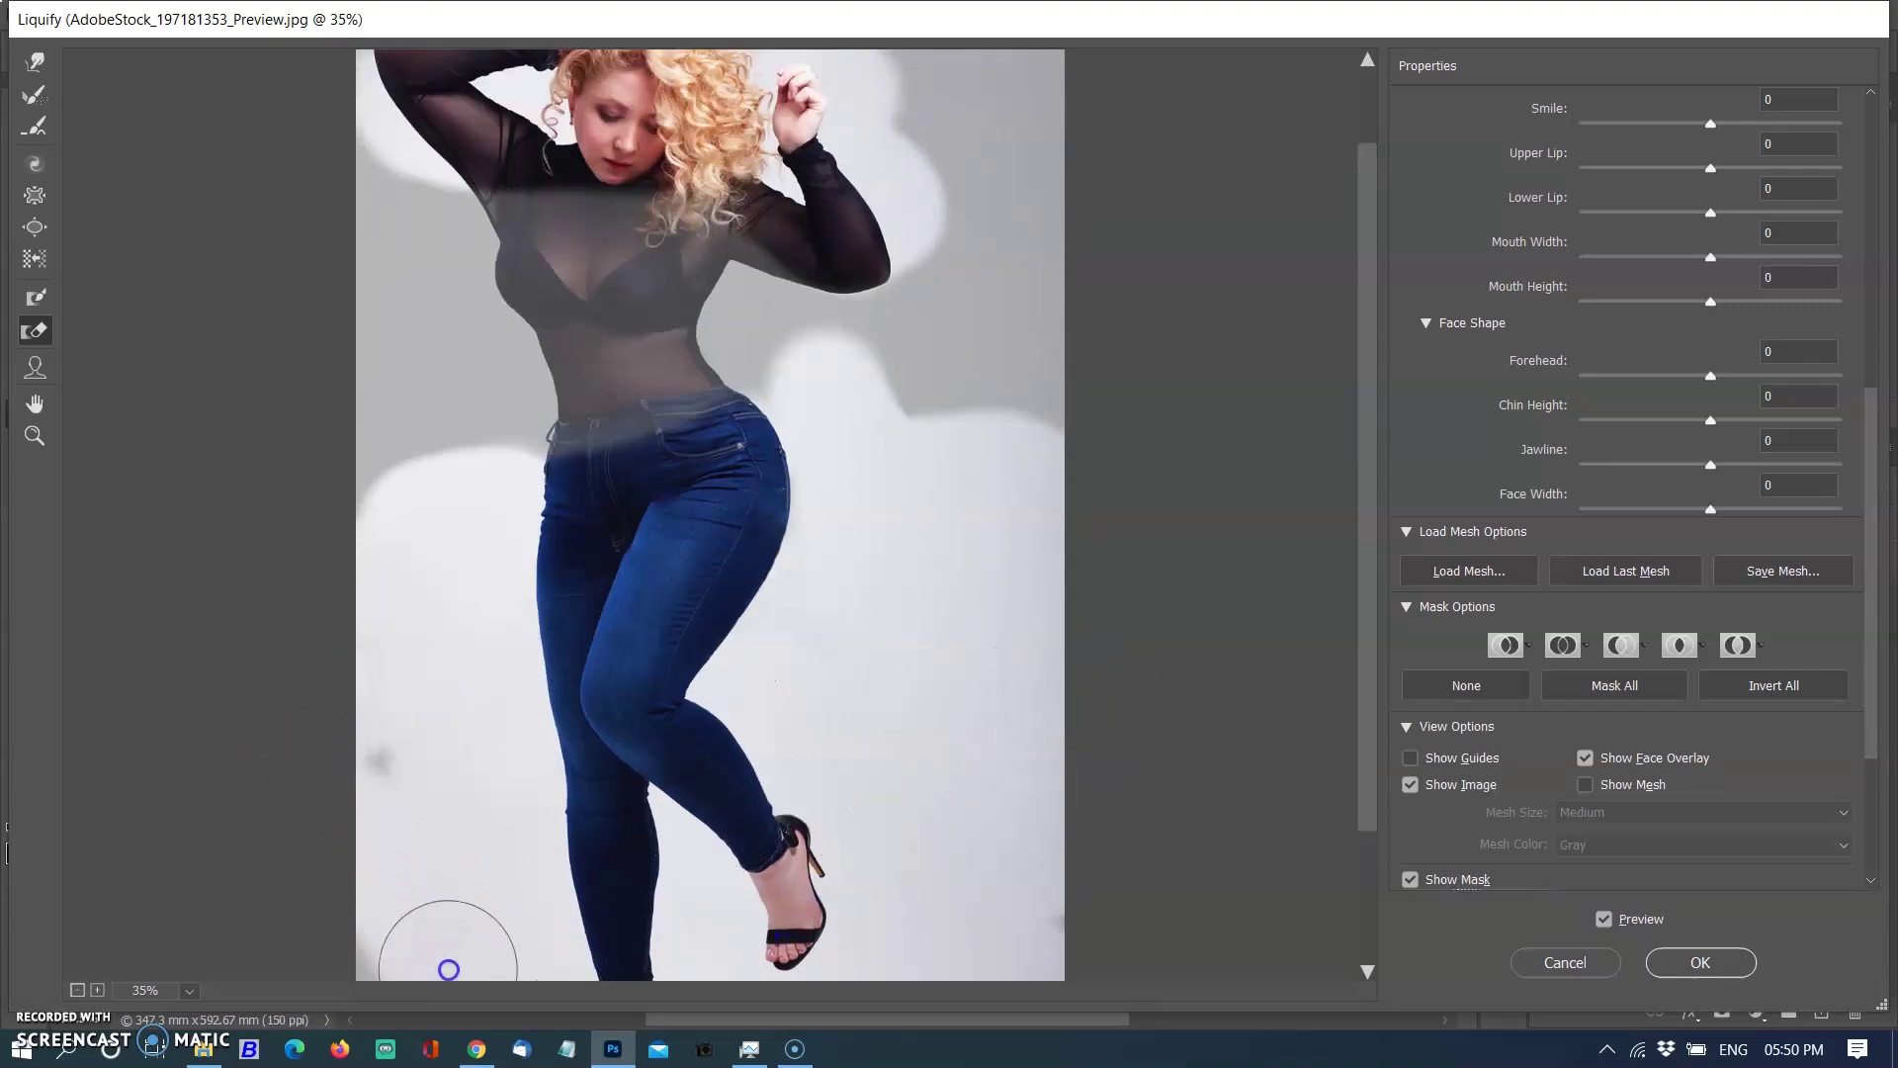
{"action": "scroll", "coordinate": [406, 831], "scroll_direction": "down", "scroll_amount": 1}
{"action": "scroll", "coordinate": [1054, 679], "scroll_direction": "up", "scroll_amount": 2}
Push the outer right-hand hip inward with Forward Warp strokes and remove the entire freeze mask
{"action": "left_click", "coordinate": [35, 62]}
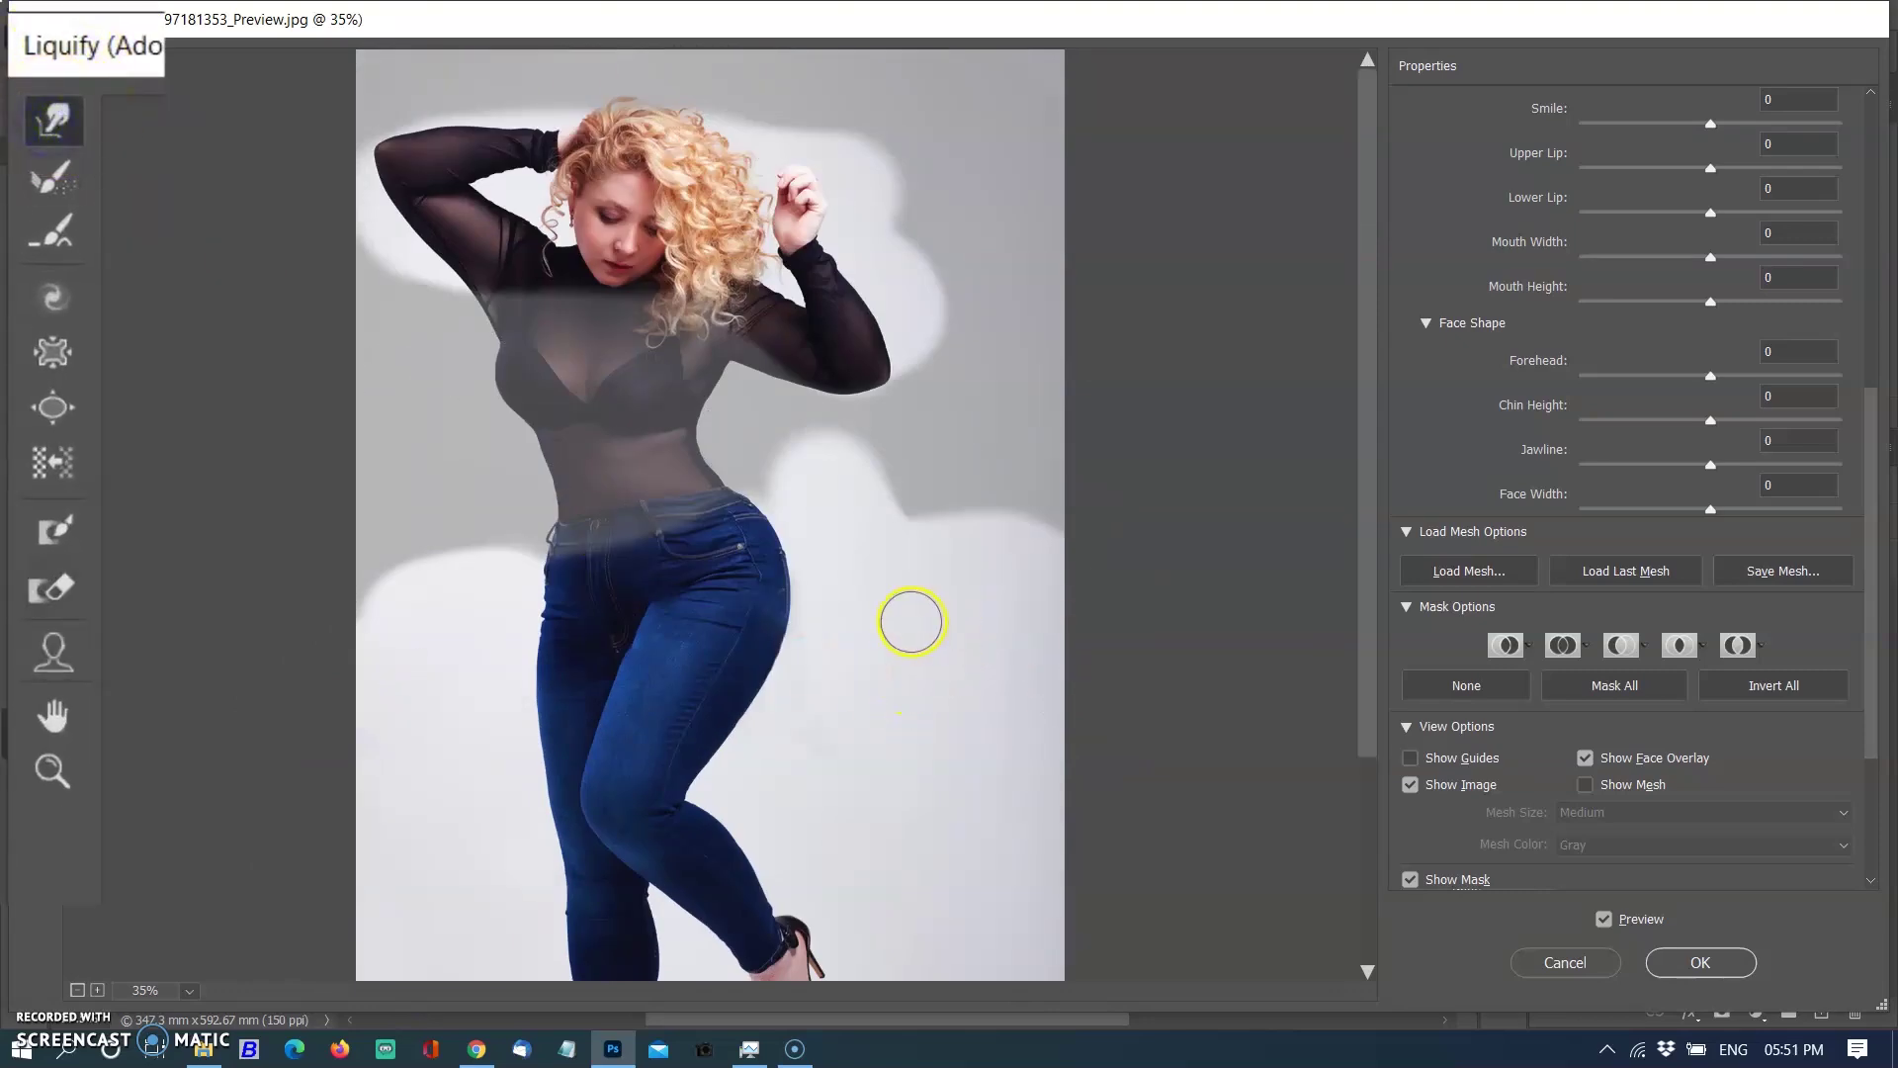
{"action": "mouse_move", "coordinate": [847, 545]}
{"action": "left_mouse_down"}
{"action": "mouse_move", "coordinate": [790, 497]}
{"action": "mouse_move", "coordinate": [758, 514]}
{"action": "mouse_move", "coordinate": [764, 490]}
{"action": "mouse_move", "coordinate": [730, 510]}
{"action": "mouse_move", "coordinate": [782, 521]}
{"action": "mouse_move", "coordinate": [784, 615]}
{"action": "mouse_move", "coordinate": [816, 566]}
{"action": "mouse_move", "coordinate": [783, 568]}
{"action": "mouse_move", "coordinate": [821, 619]}
{"action": "left_mouse_up"}
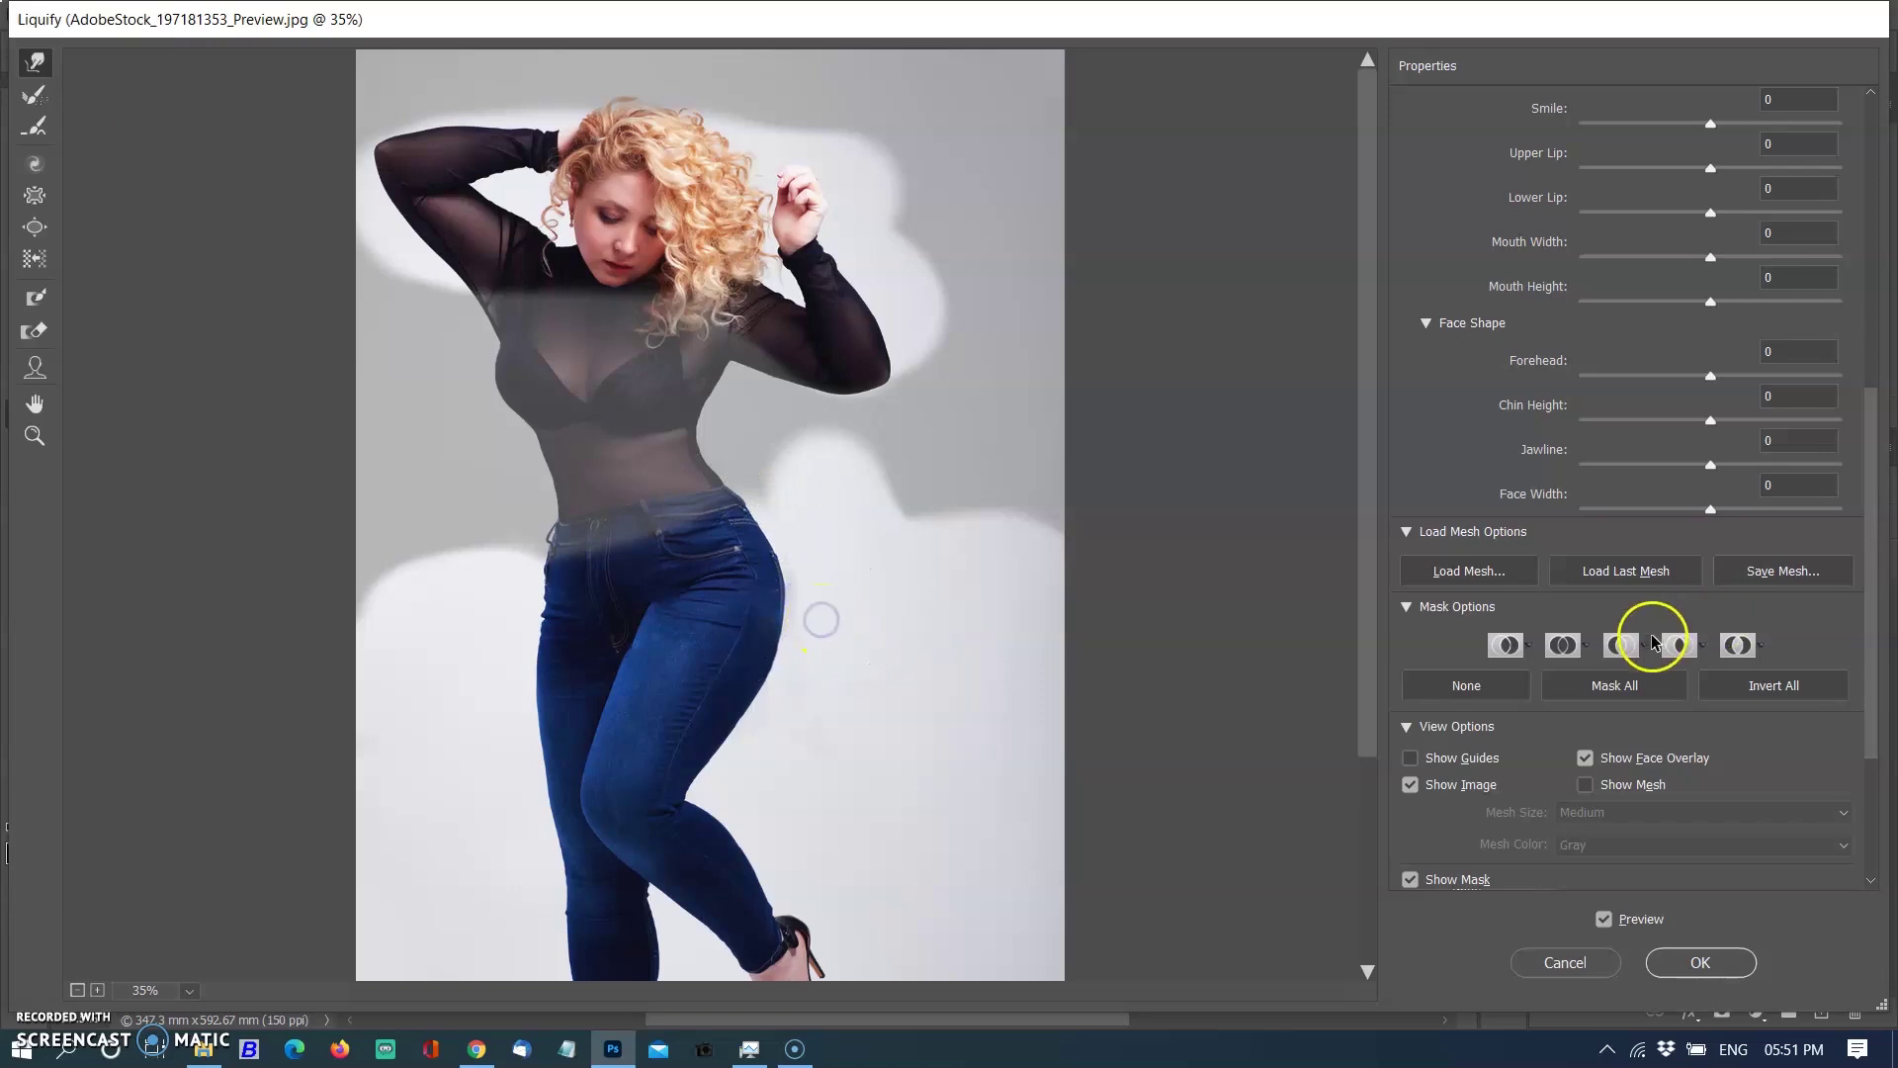
{"action": "left_click", "coordinate": [1467, 683]}
{"action": "mouse_move", "coordinate": [851, 550]}
{"action": "left_mouse_down"}
{"action": "mouse_move", "coordinate": [801, 572]}
{"action": "mouse_move", "coordinate": [788, 652]}
{"action": "left_mouse_up"}
{"action": "mouse_move", "coordinate": [845, 564]}
{"action": "left_mouse_down"}
{"action": "mouse_move", "coordinate": [816, 580]}
{"action": "mouse_move", "coordinate": [827, 670]}
{"action": "mouse_move", "coordinate": [784, 691]}
{"action": "left_mouse_up"}
Slim both thighs and reshape the raised calf with Forward Warp strokes along the edges of the jeans
{"action": "scroll", "coordinate": [868, 621], "scroll_direction": "down", "scroll_amount": 3}
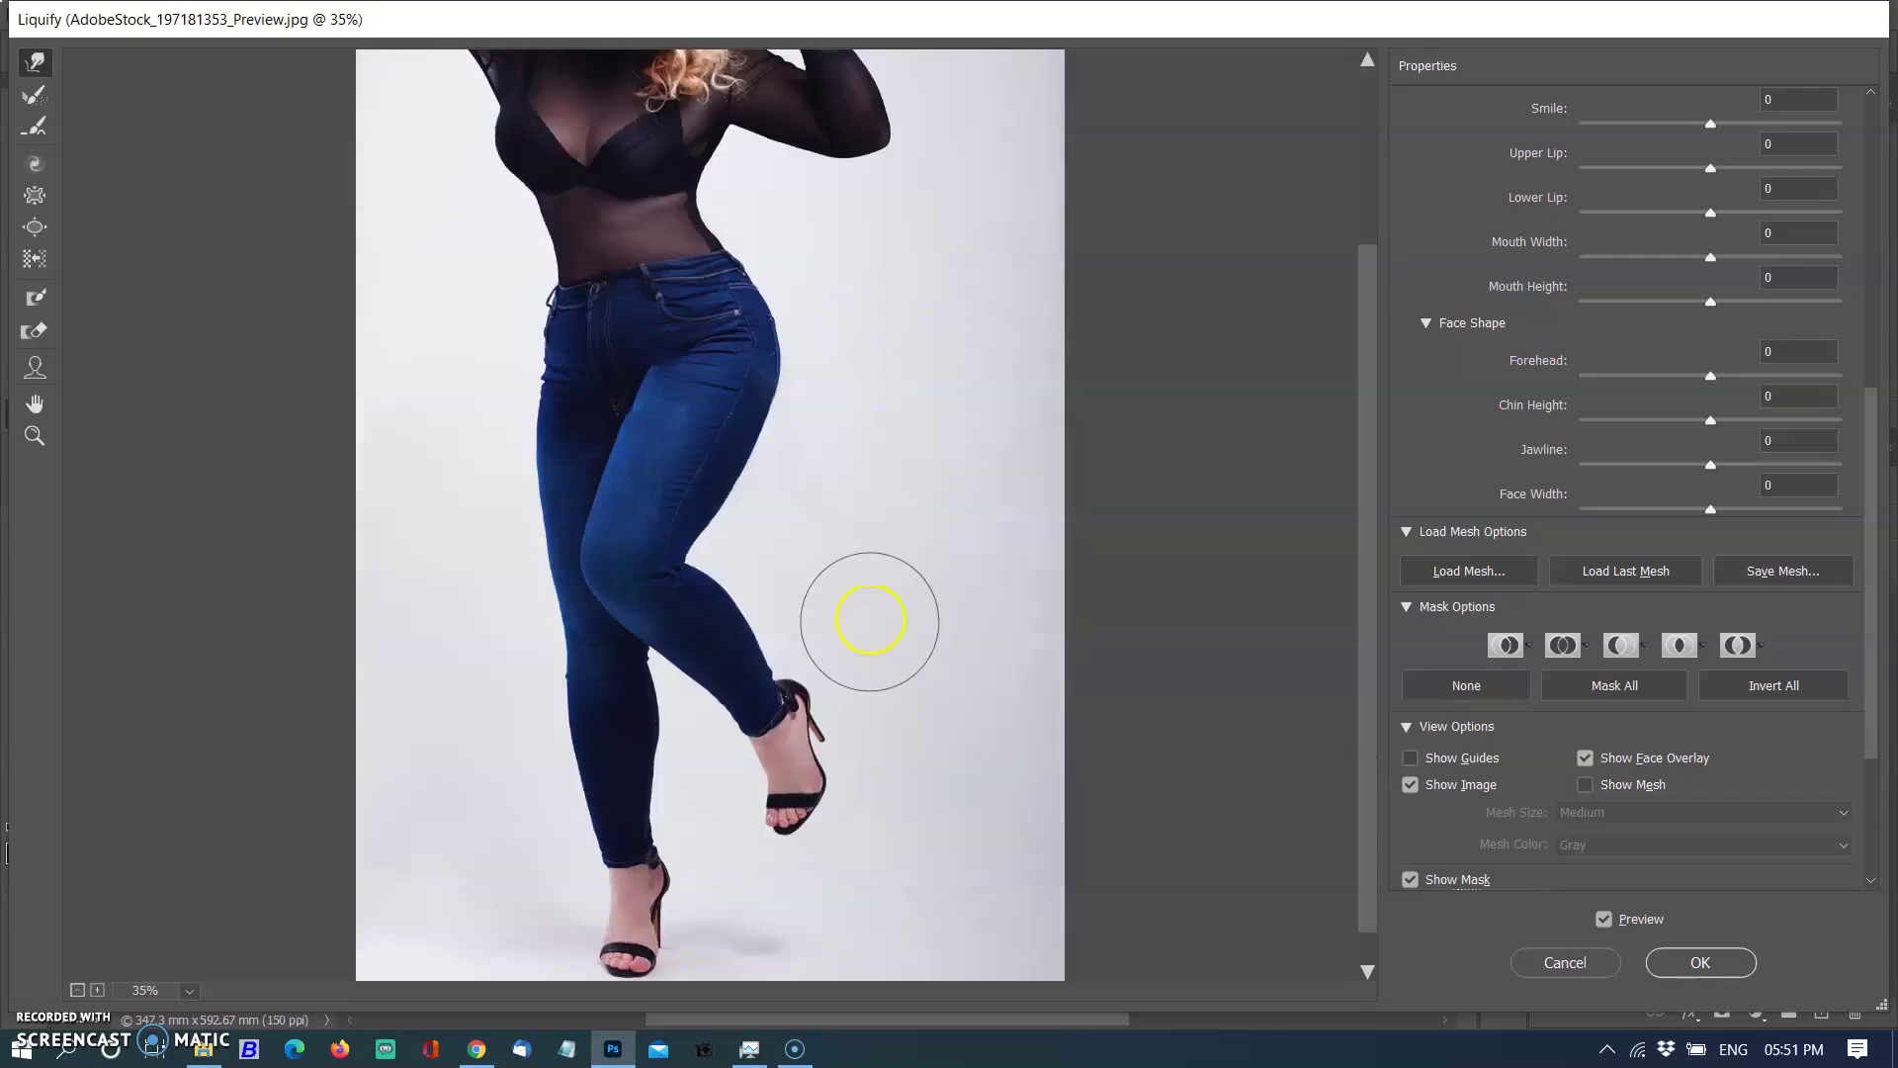
{"action": "left_click_drag", "start_coordinate": [782, 461], "coordinate": [751, 476]}
{"action": "mouse_move", "coordinate": [580, 441]}
{"action": "left_mouse_down"}
{"action": "mouse_move", "coordinate": [596, 446]}
{"action": "mouse_move", "coordinate": [607, 403]}
{"action": "mouse_move", "coordinate": [585, 491]}
{"action": "left_mouse_up"}
{"action": "mouse_move", "coordinate": [743, 548]}
{"action": "left_mouse_down"}
{"action": "mouse_move", "coordinate": [729, 508]}
{"action": "mouse_move", "coordinate": [767, 559]}
{"action": "mouse_move", "coordinate": [743, 598]}
{"action": "mouse_move", "coordinate": [780, 548]}
{"action": "mouse_move", "coordinate": [746, 593]}
{"action": "mouse_move", "coordinate": [767, 536]}
{"action": "mouse_move", "coordinate": [741, 577]}
{"action": "mouse_move", "coordinate": [772, 616]}
{"action": "left_mouse_up"}
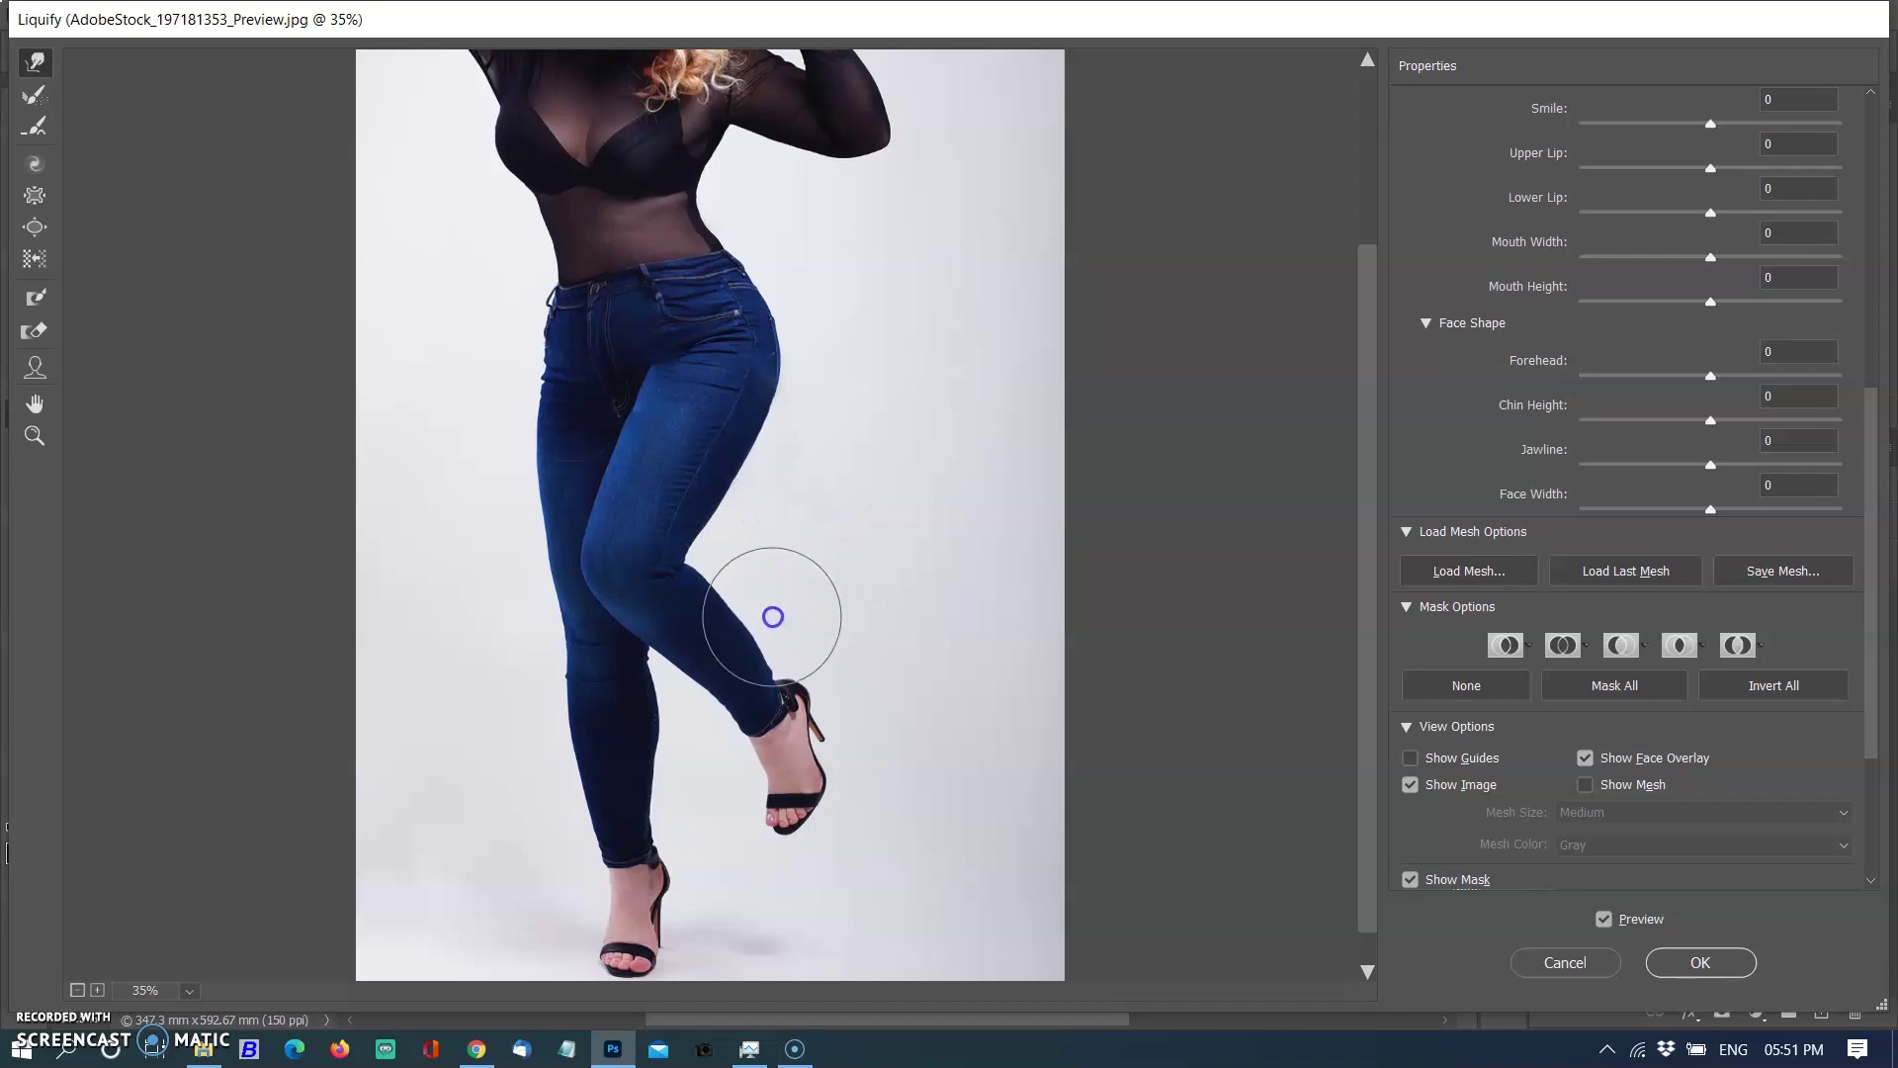
{"action": "mouse_move", "coordinate": [457, 436]}
{"action": "left_mouse_down"}
{"action": "mouse_move", "coordinate": [517, 443]}
{"action": "mouse_move", "coordinate": [524, 590]}
{"action": "left_mouse_up"}
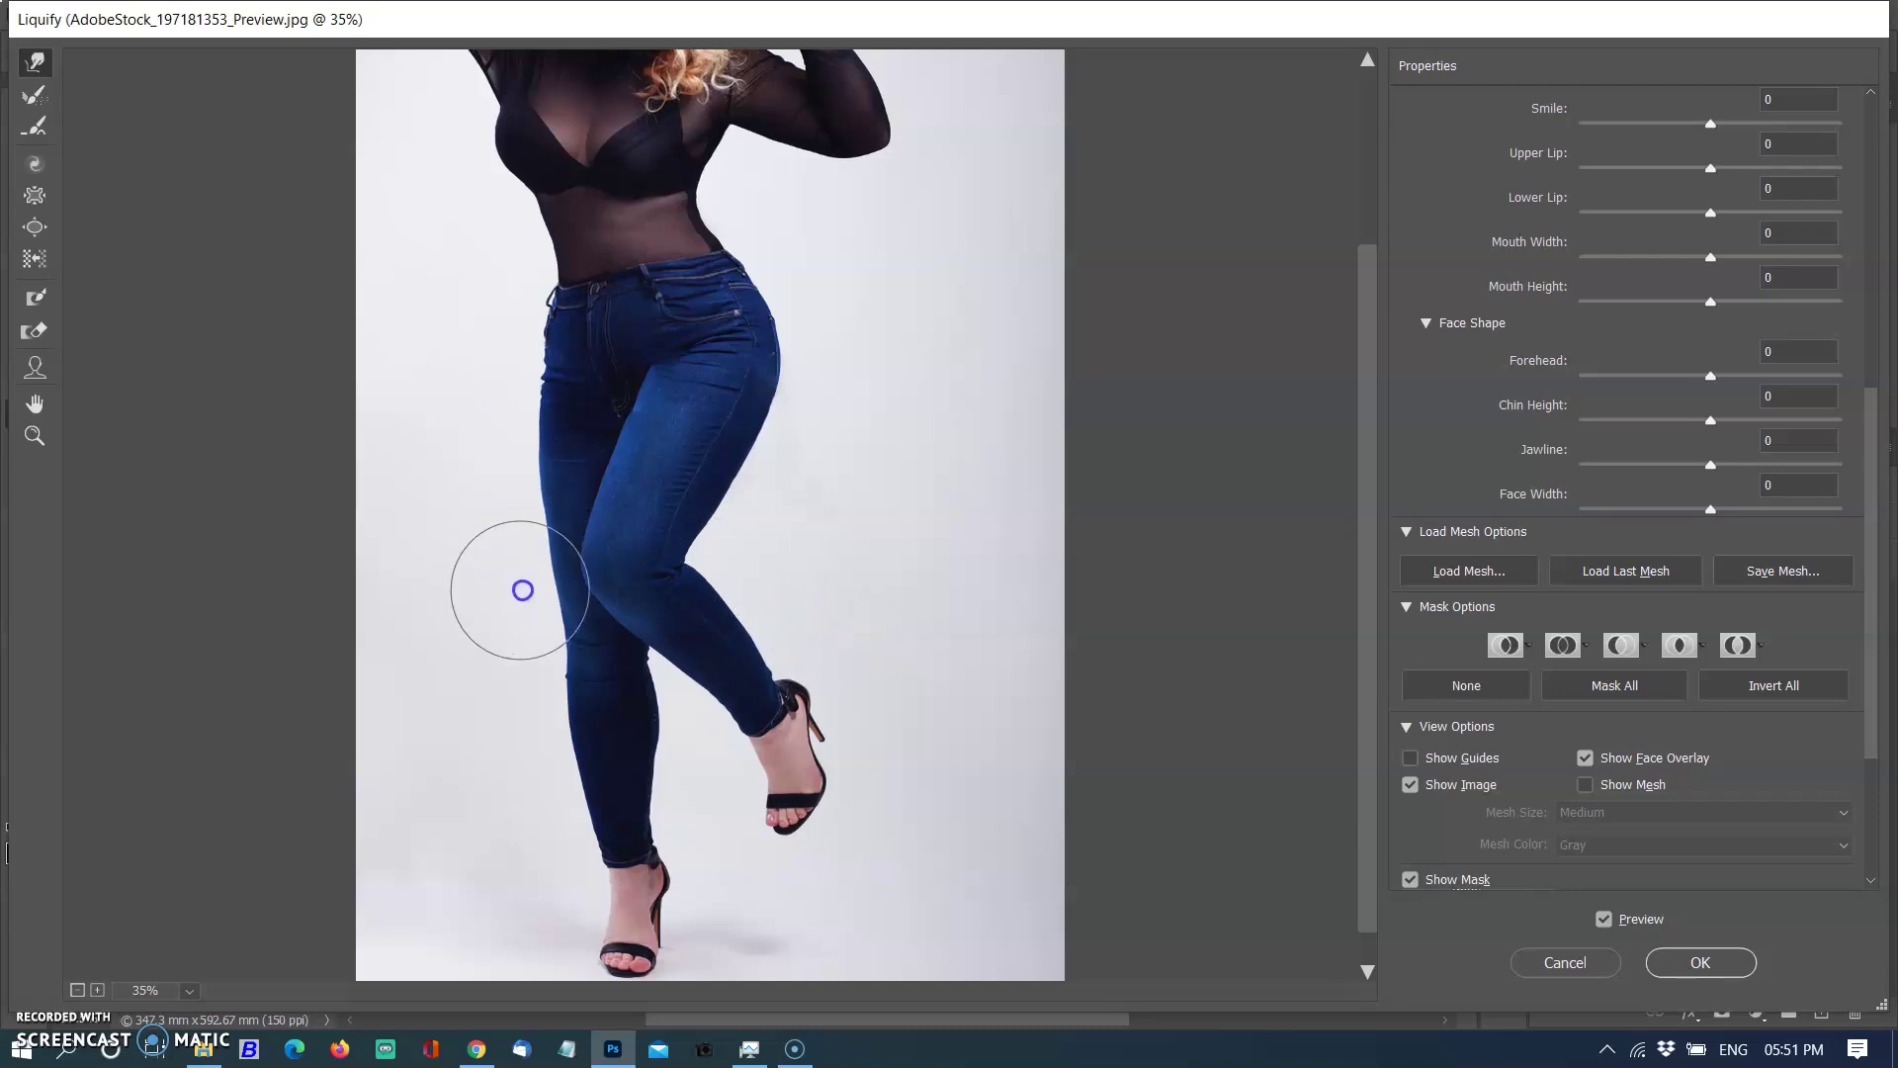
Slim the lower part of the standing leg by pushing both edges of the jeans inward with Forward Warp strokes
{"action": "left_click_drag", "start_coordinate": [504, 746], "coordinate": [555, 745]}
{"action": "left_click_drag", "start_coordinate": [511, 817], "coordinate": [566, 817]}
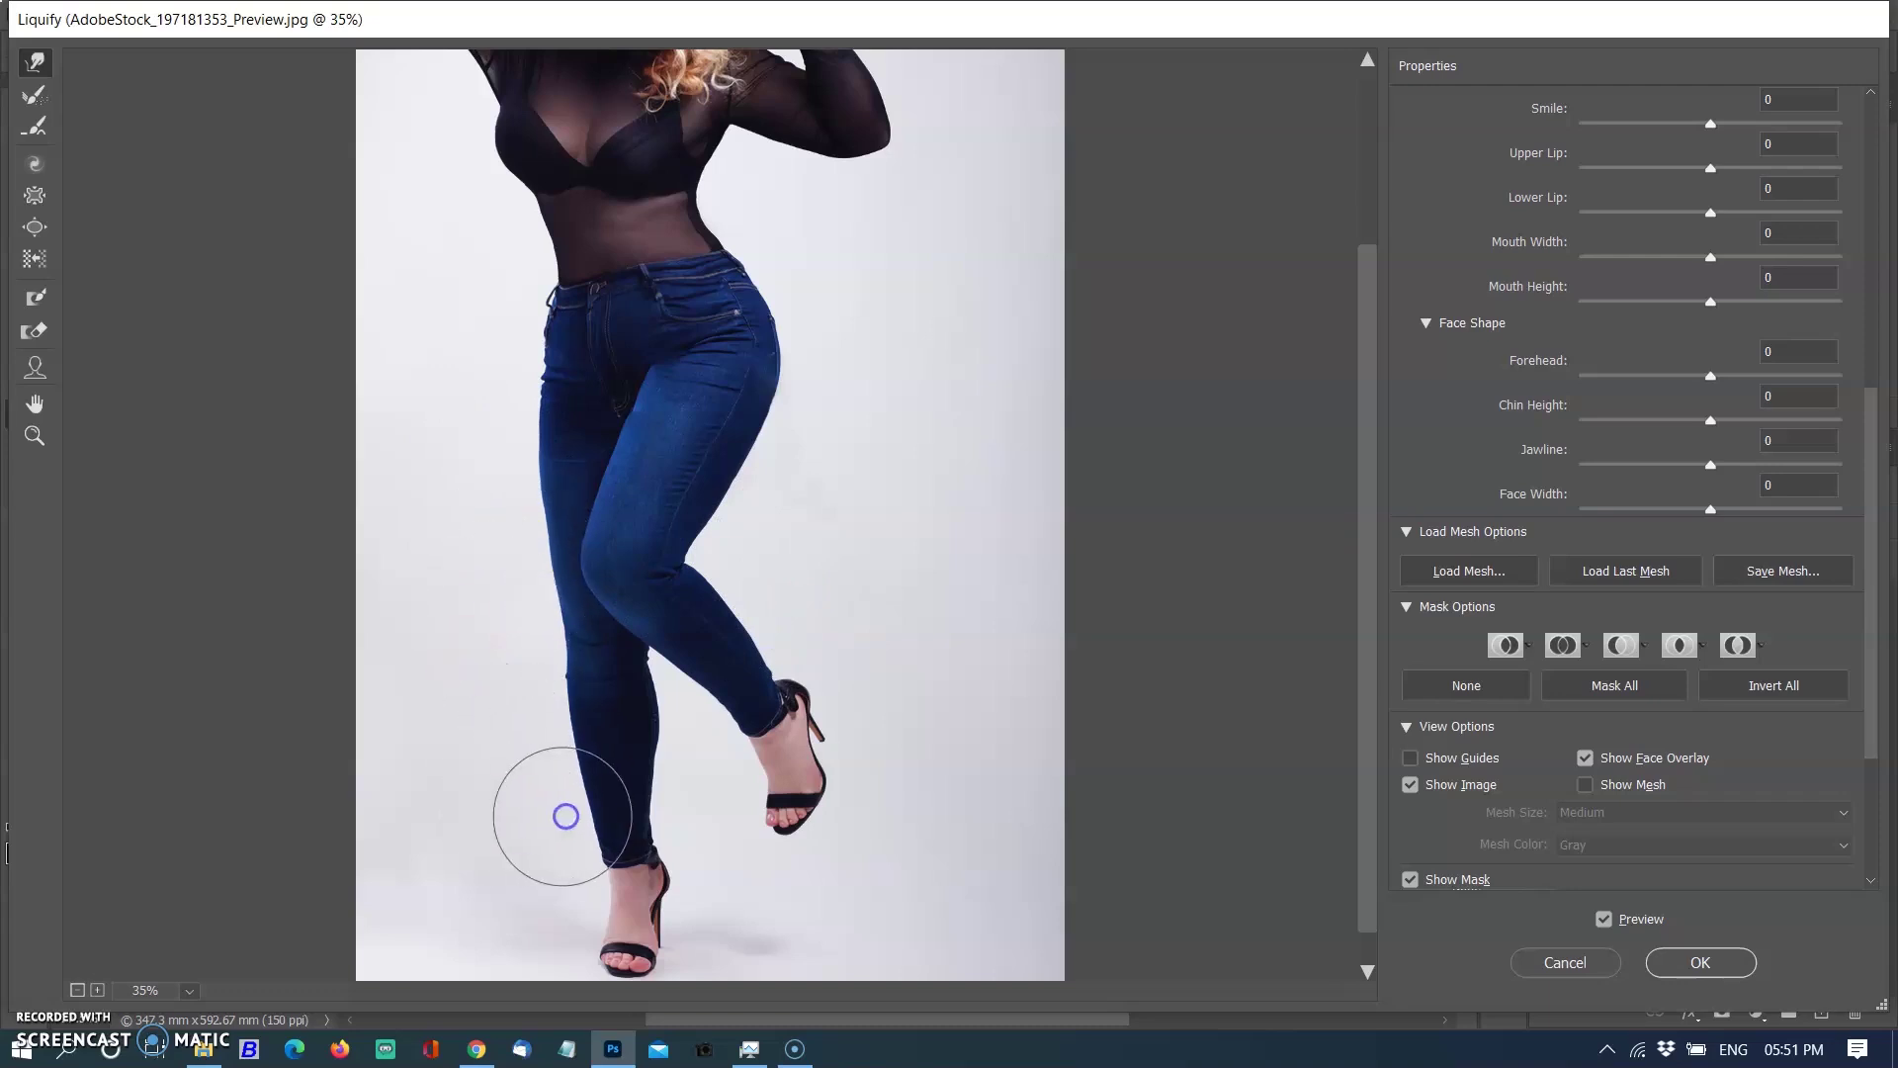
{"action": "left_click_drag", "start_coordinate": [679, 735], "coordinate": [640, 713]}
Shrink the front of the jeans below the waistband with the Pucker tool, using a smaller brush for the final pass
{"action": "scroll", "coordinate": [426, 499], "scroll_direction": "up", "scroll_amount": 1}
{"action": "scroll", "coordinate": [425, 499], "scroll_direction": "up", "scroll_amount": 3}
{"action": "mouse_move", "coordinate": [426, 500]}
{"action": "left_mouse_down"}
{"action": "mouse_move", "coordinate": [494, 568]}
{"action": "mouse_move", "coordinate": [616, 572]}
{"action": "left_mouse_up"}
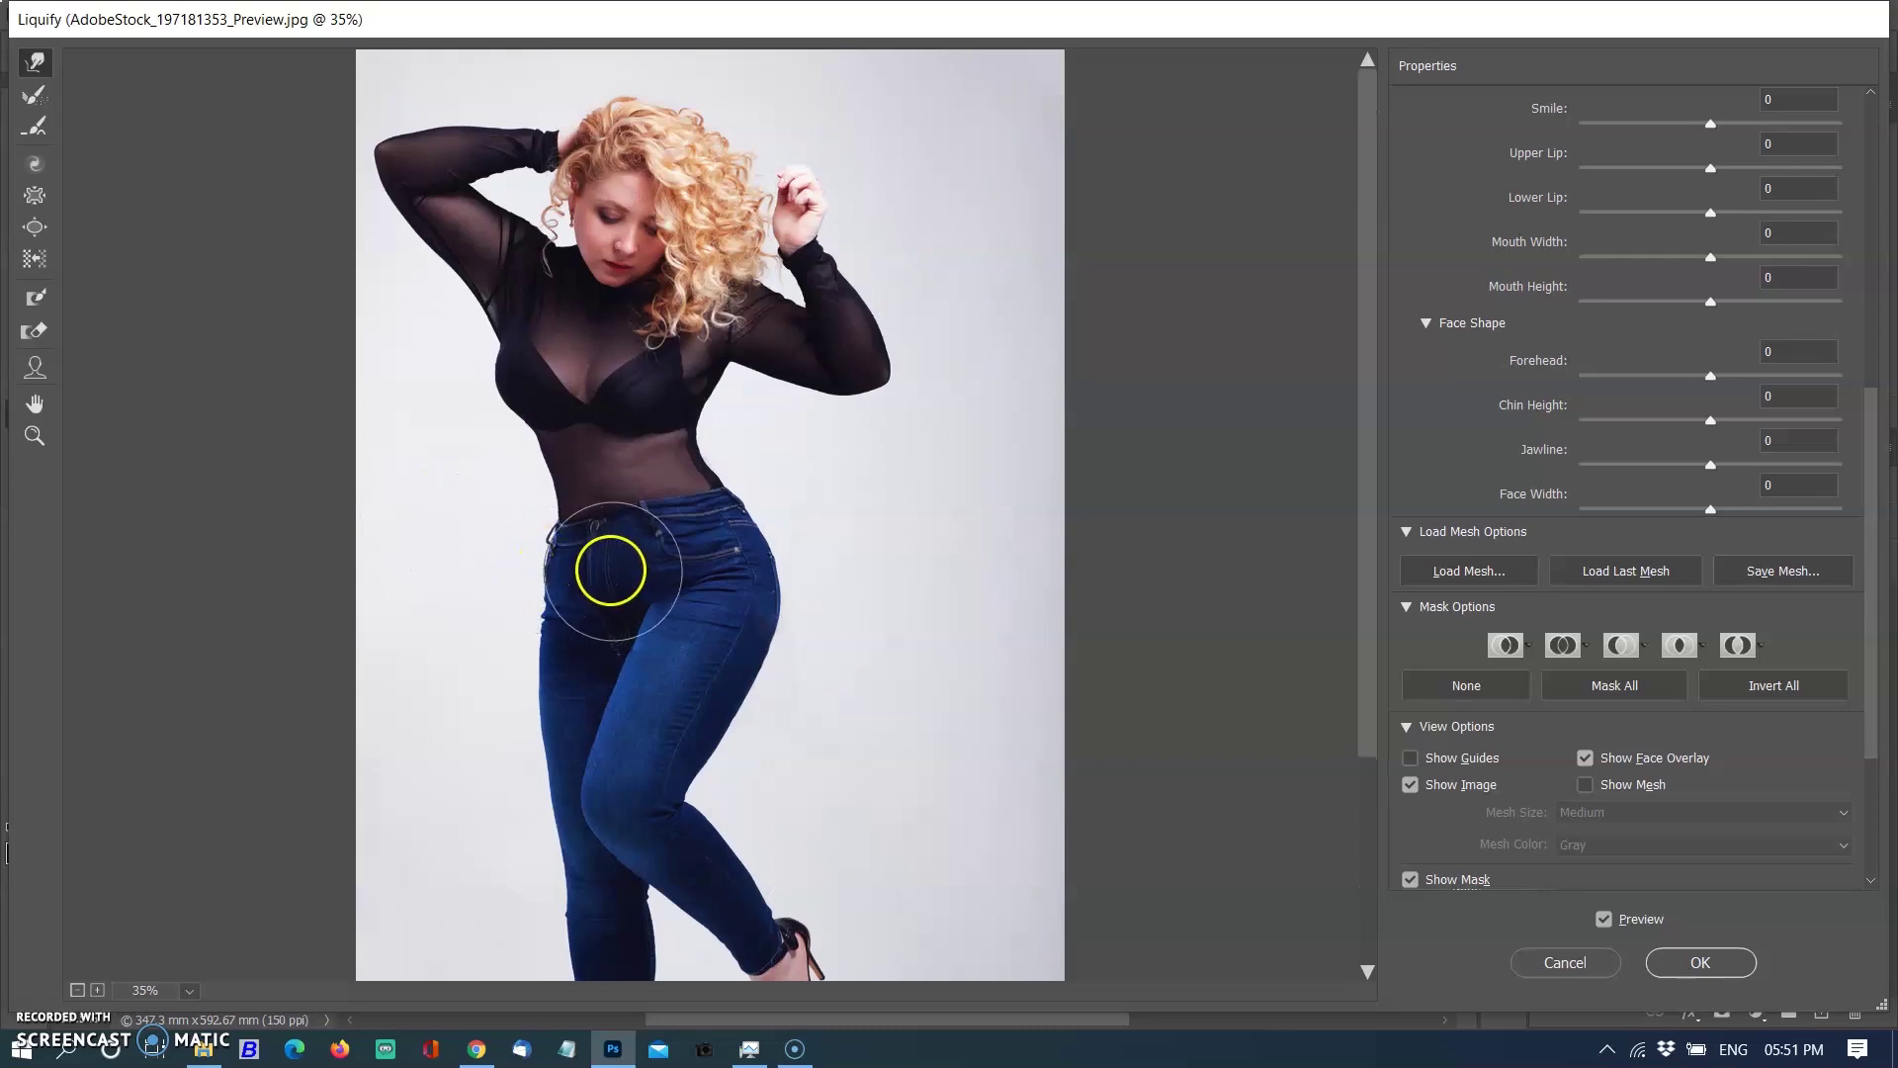
{"action": "left_click", "coordinate": [44, 206]}
{"action": "left_click_drag", "start_coordinate": [622, 590], "coordinate": [621, 592]}
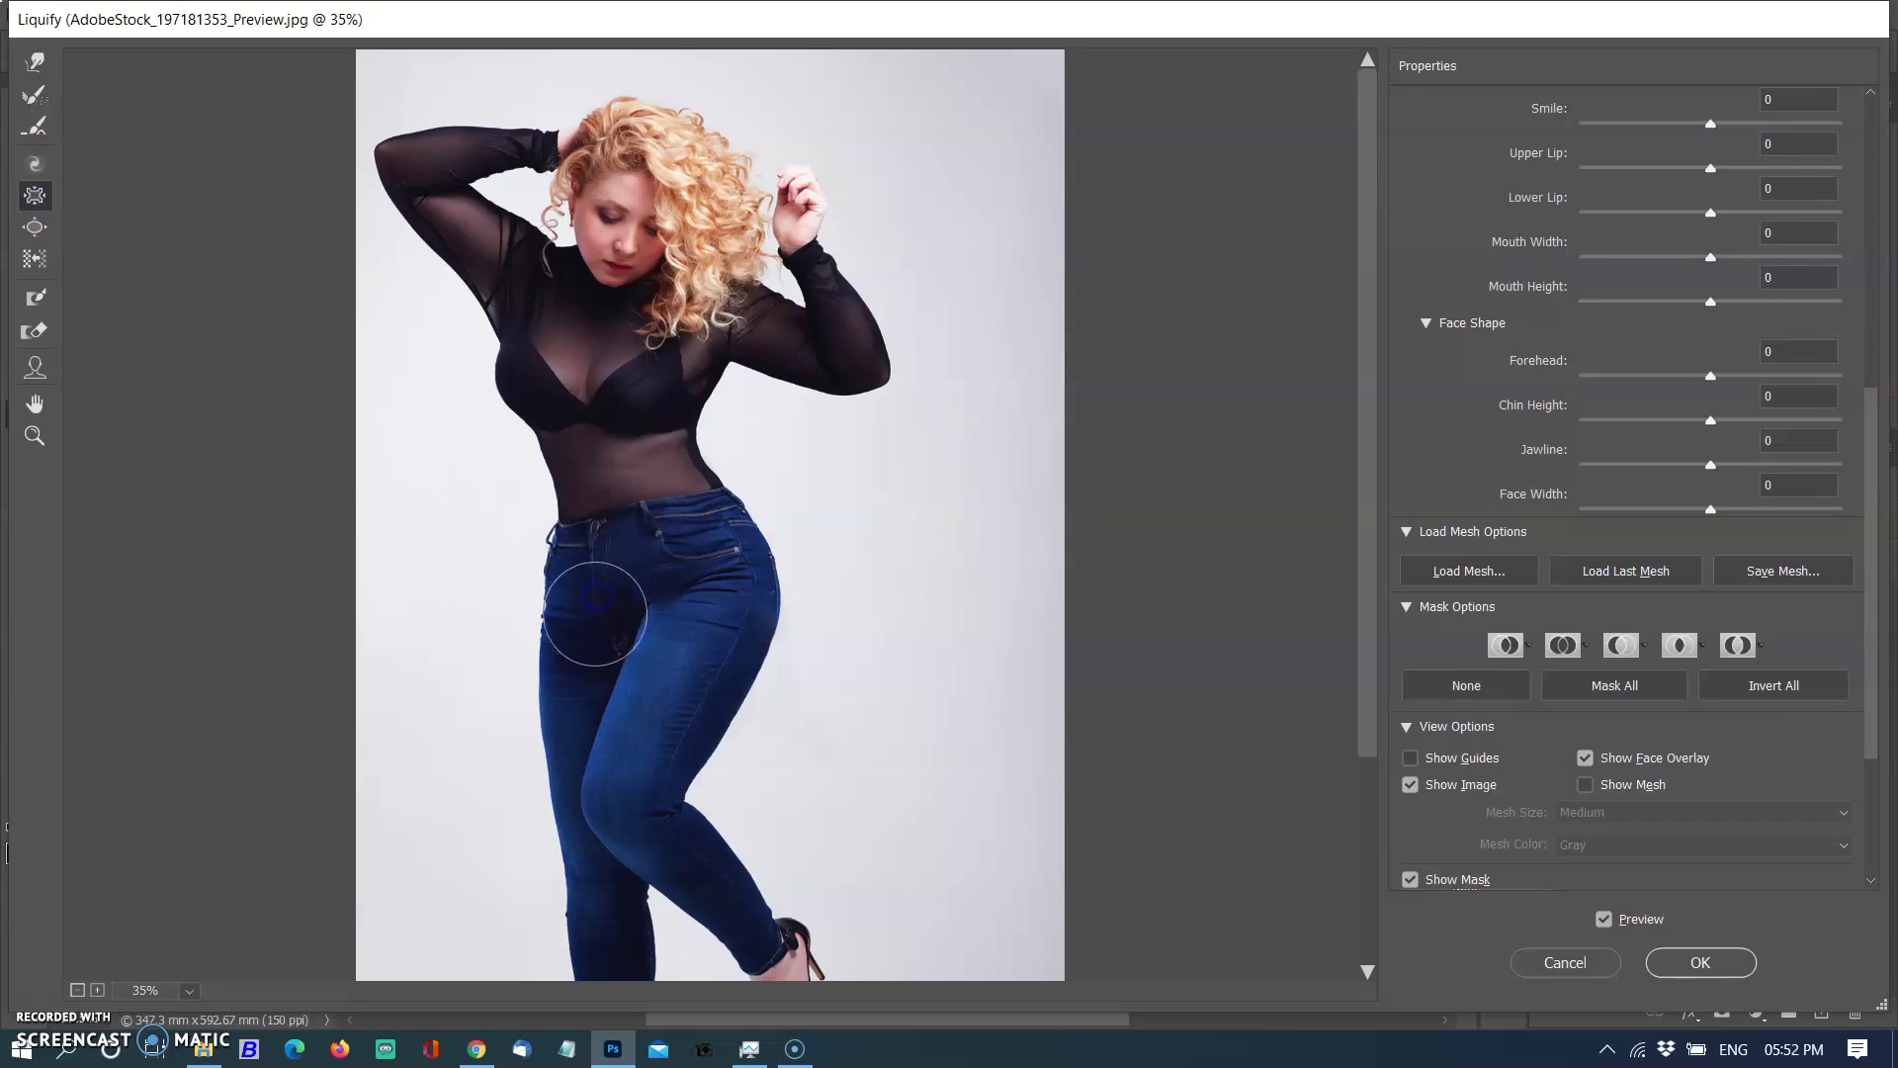
{"action": "mouse_move", "coordinate": [605, 555]}
{"action": "left_mouse_down"}
{"action": "mouse_move", "coordinate": [619, 574]}
{"action": "mouse_move", "coordinate": [593, 593]}
{"action": "mouse_move", "coordinate": [641, 569]}
{"action": "mouse_move", "coordinate": [620, 597]}
{"action": "left_mouse_up"}
{"action": "key", "text": "["}
{"action": "key", "text": "bracketleft"}
{"action": "left_click_drag", "start_coordinate": [598, 568], "coordinate": [600, 599]}
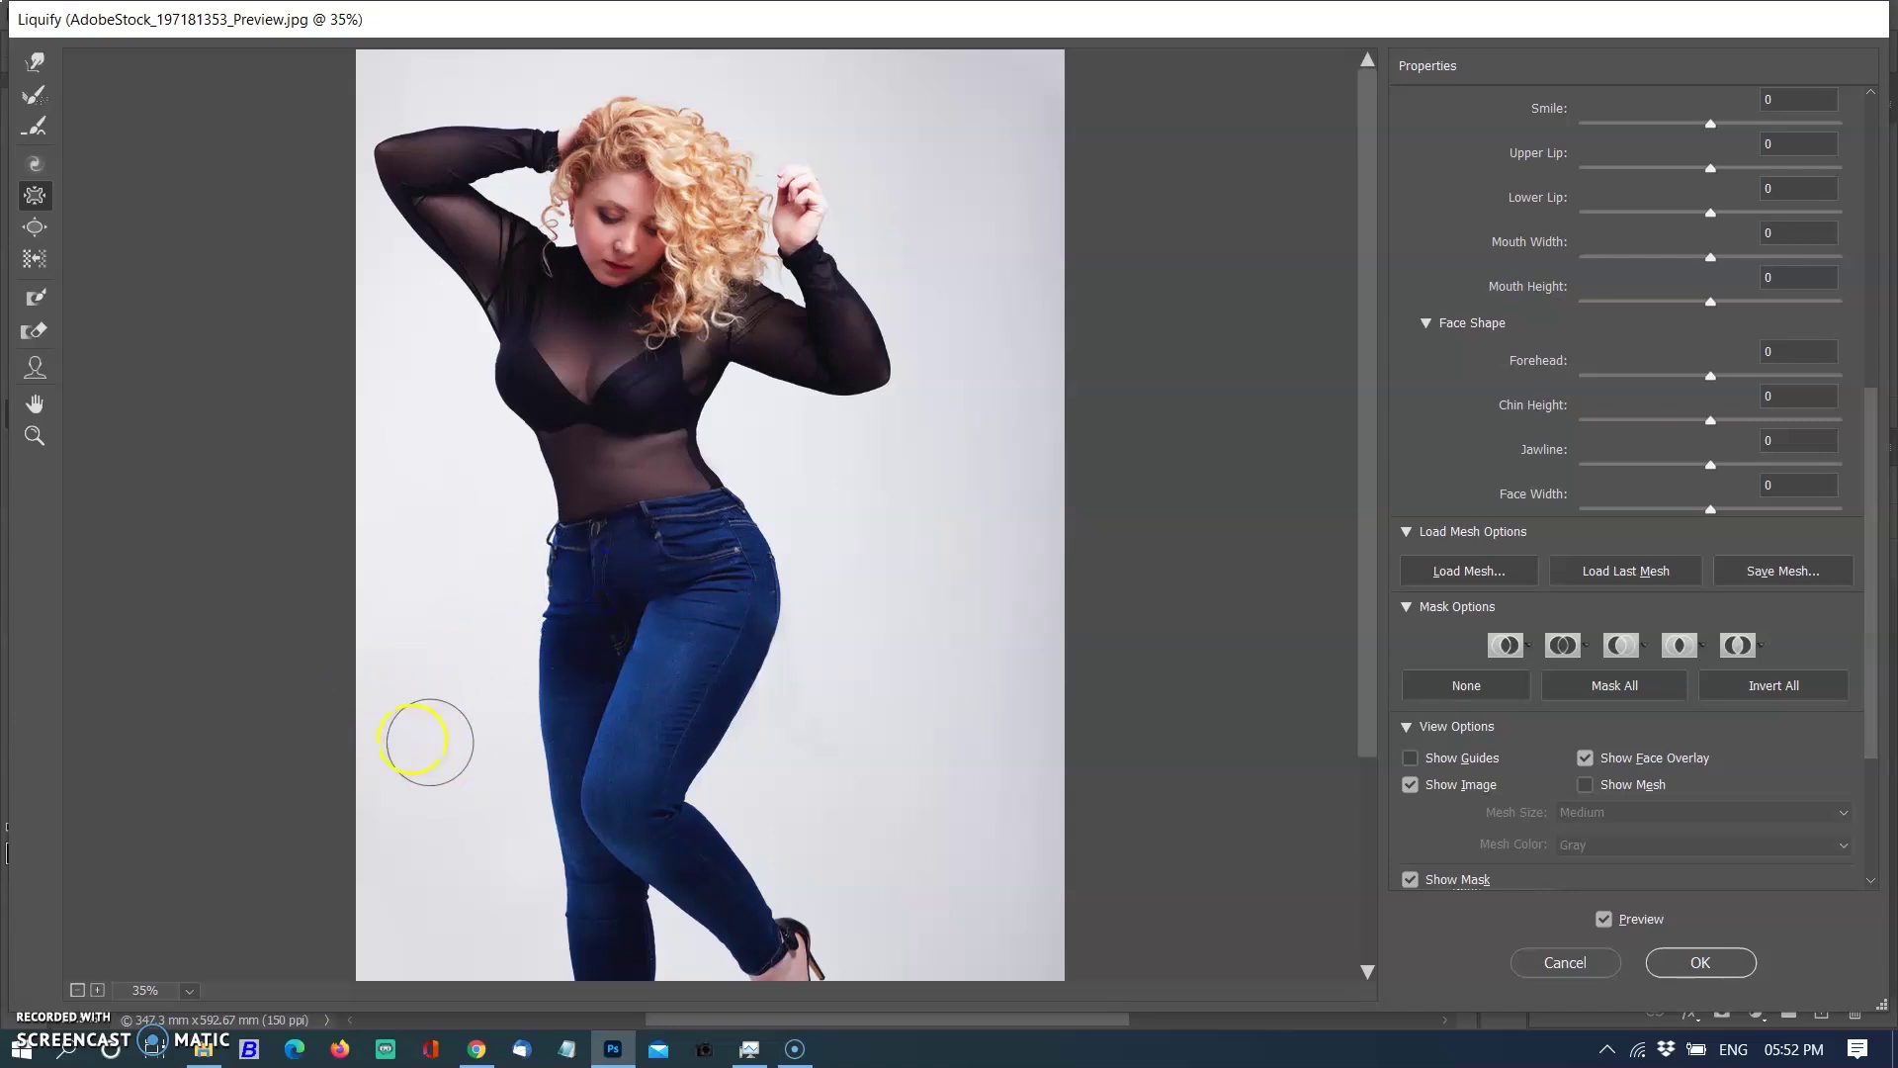
{"action": "scroll", "coordinate": [521, 679], "scroll_direction": "down", "scroll_amount": 3}
{"action": "scroll", "coordinate": [518, 559], "scroll_direction": "up", "scroll_amount": 3}
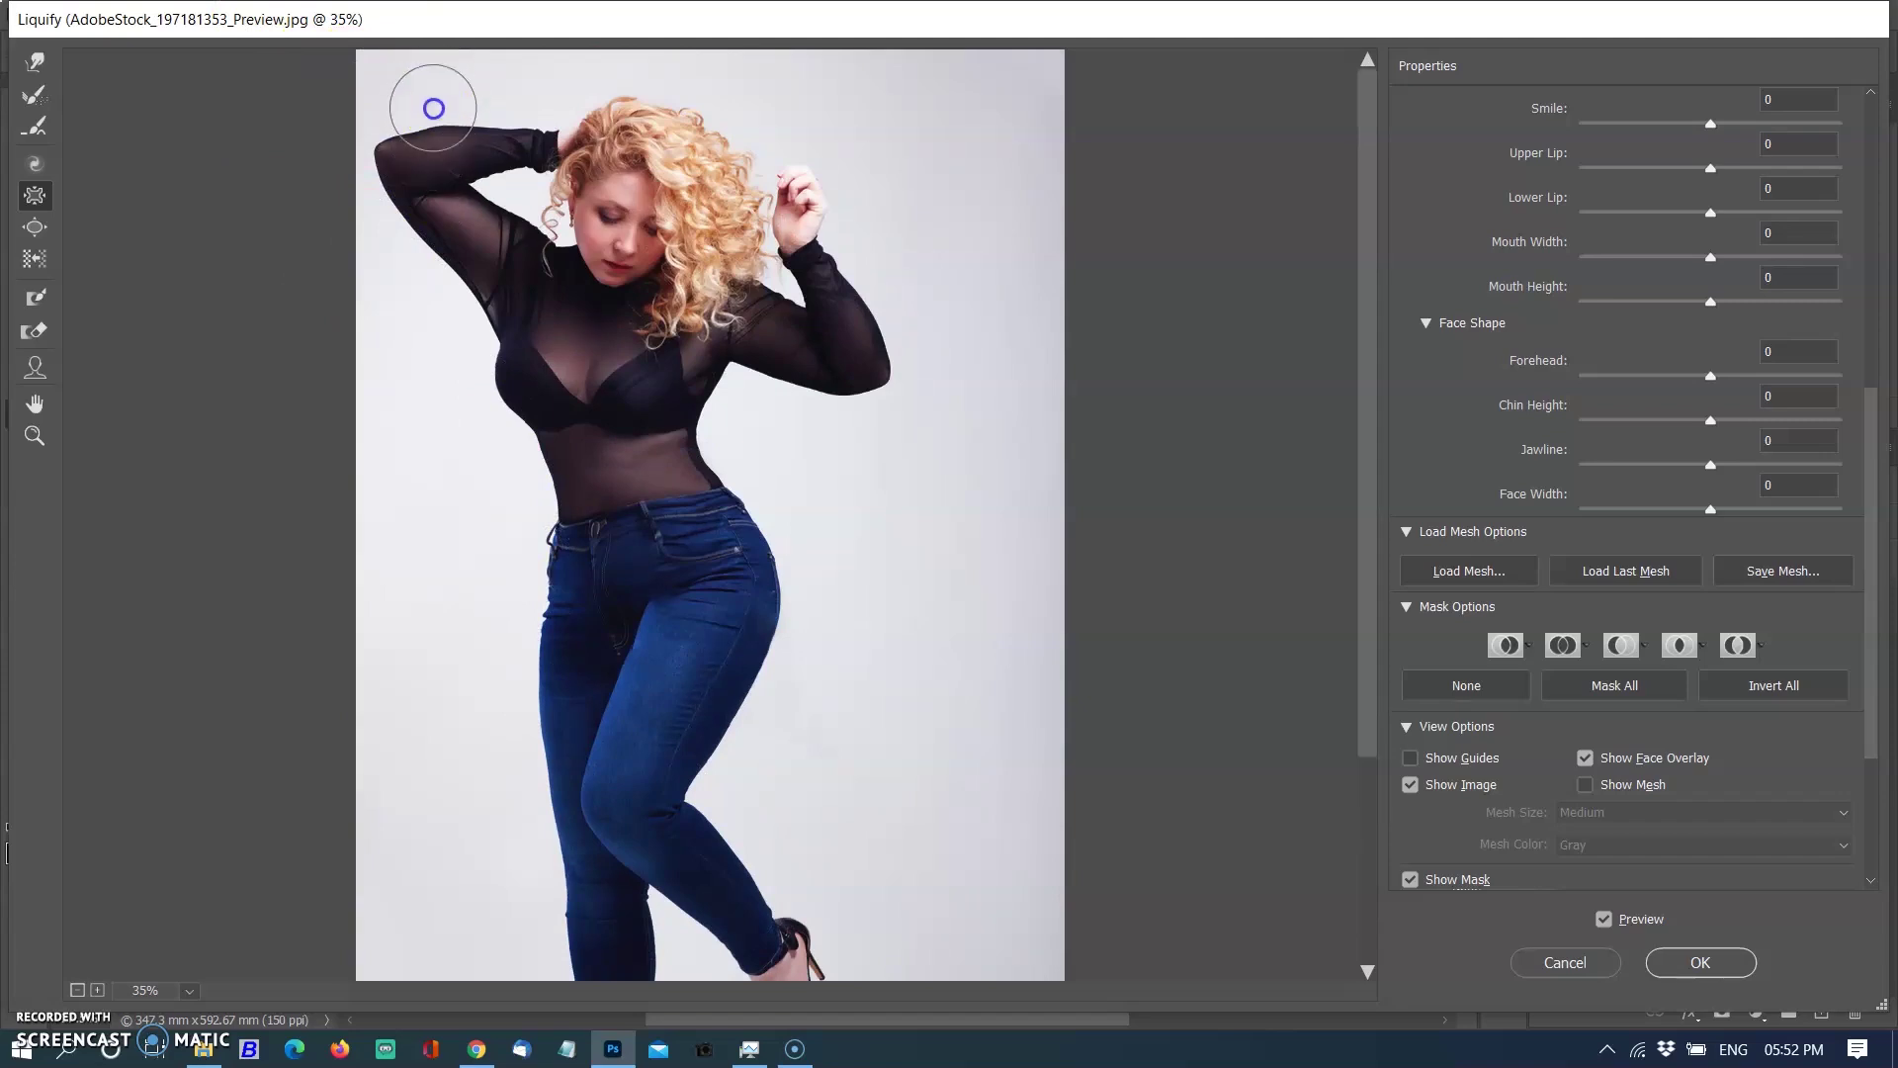
Slim both upper arms with Forward Warp strokes along the underside of the sleeves
{"action": "left_click", "coordinate": [36, 62]}
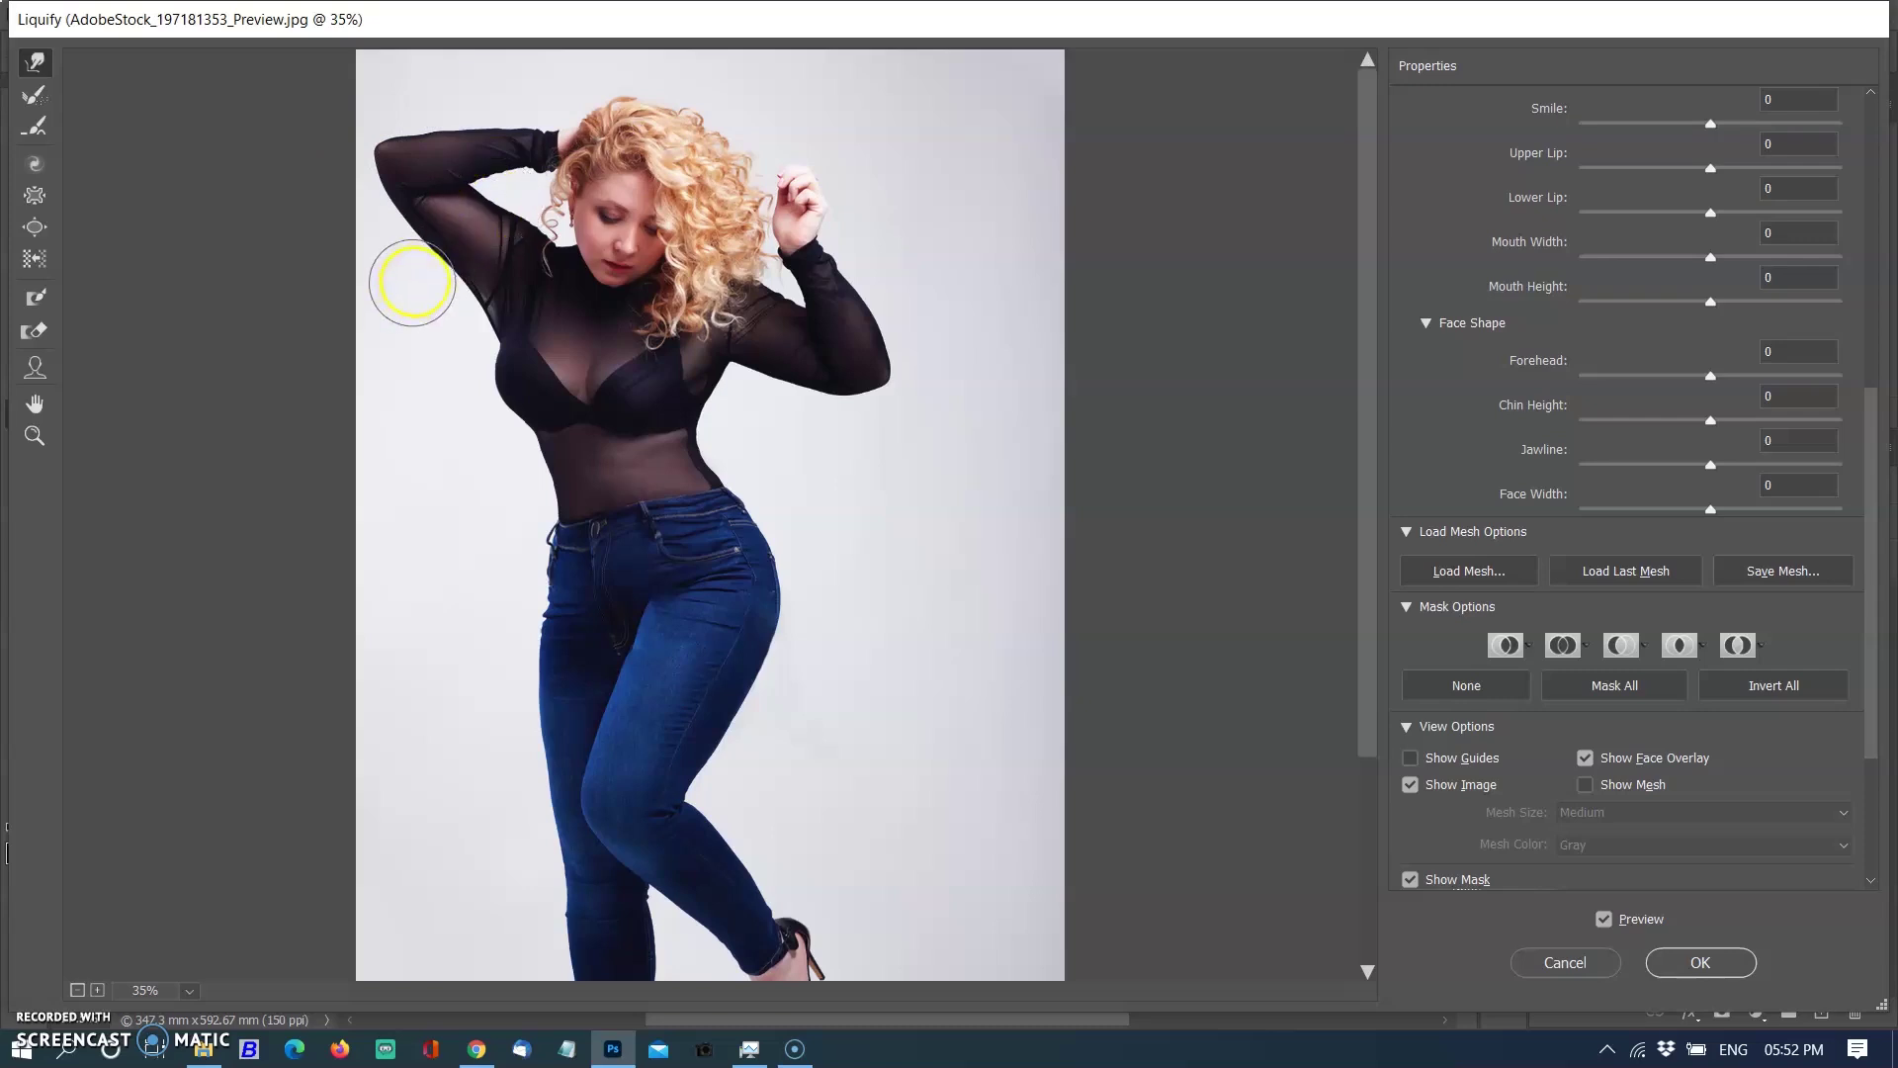
{"action": "left_click_drag", "start_coordinate": [417, 282], "coordinate": [448, 285]}
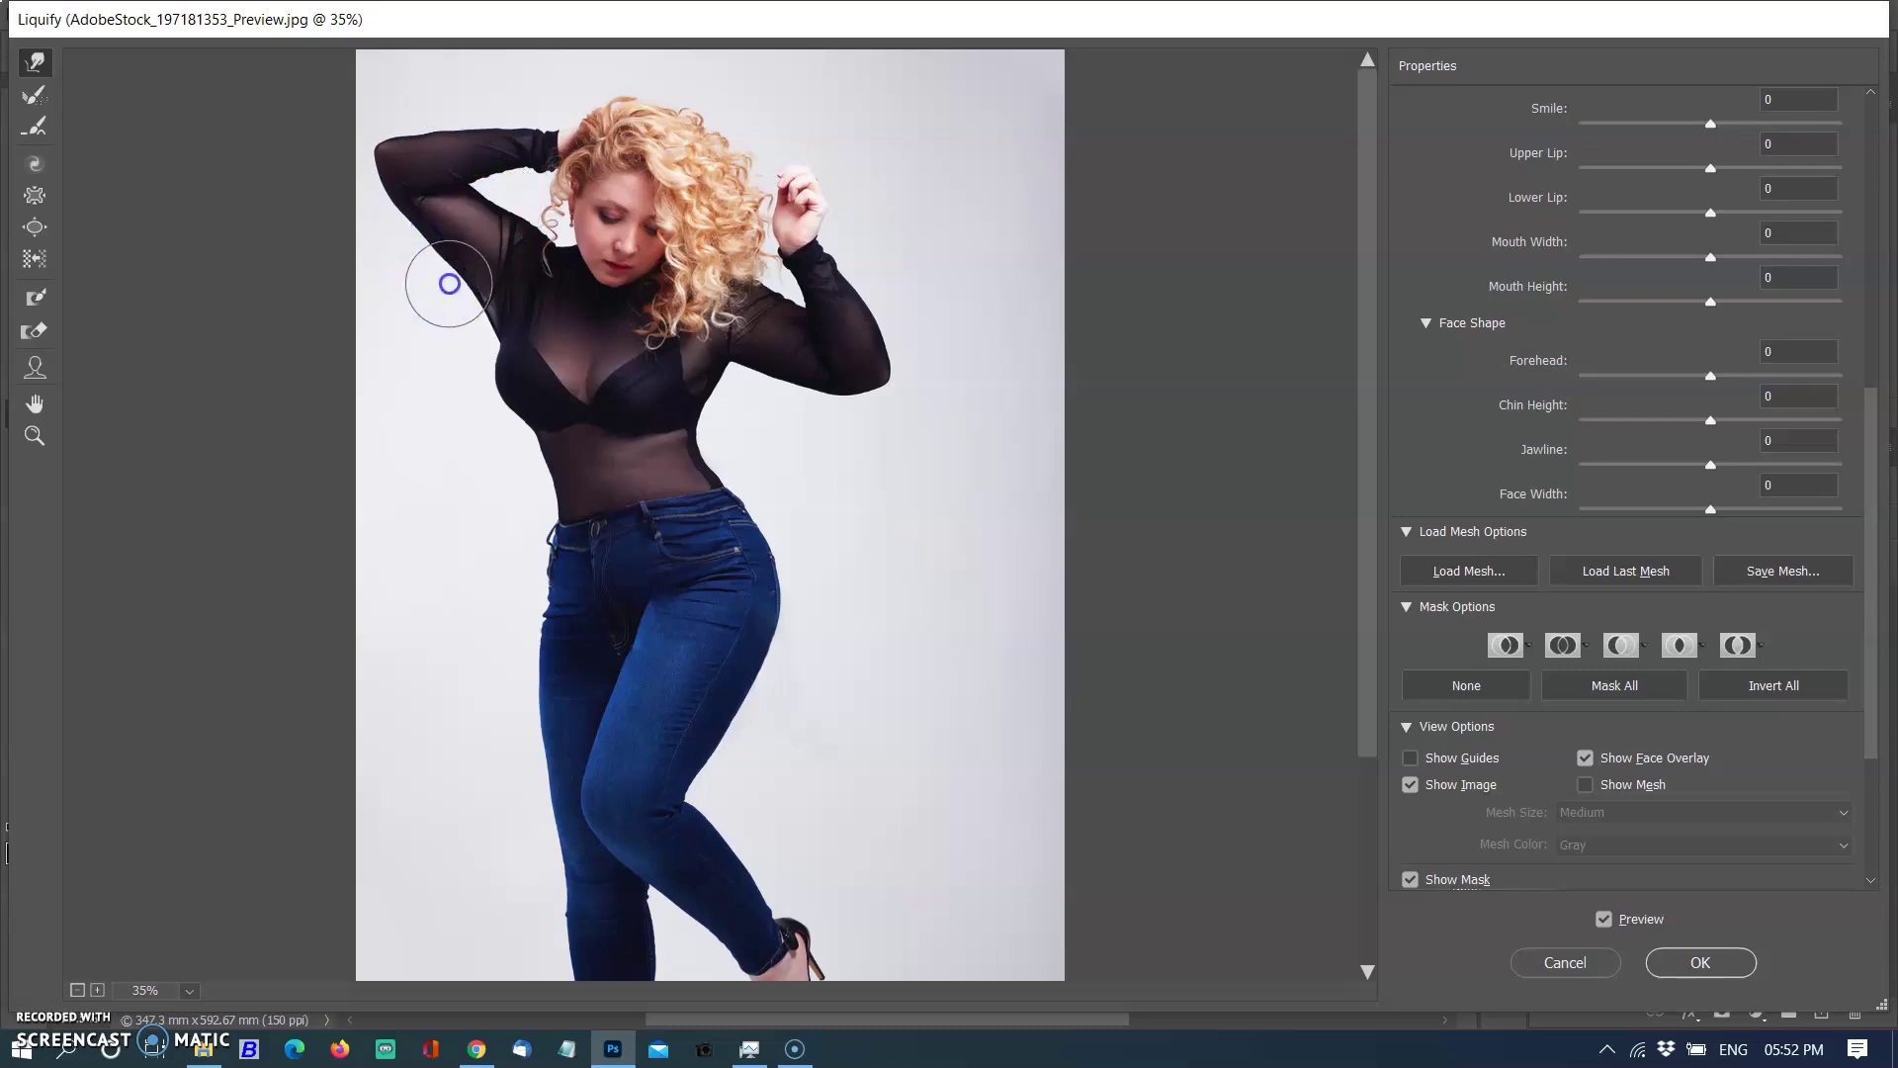
{"action": "mouse_move", "coordinate": [753, 328]}
{"action": "left_mouse_down"}
{"action": "mouse_move", "coordinate": [808, 346]}
{"action": "mouse_move", "coordinate": [760, 379]}
{"action": "left_mouse_up"}
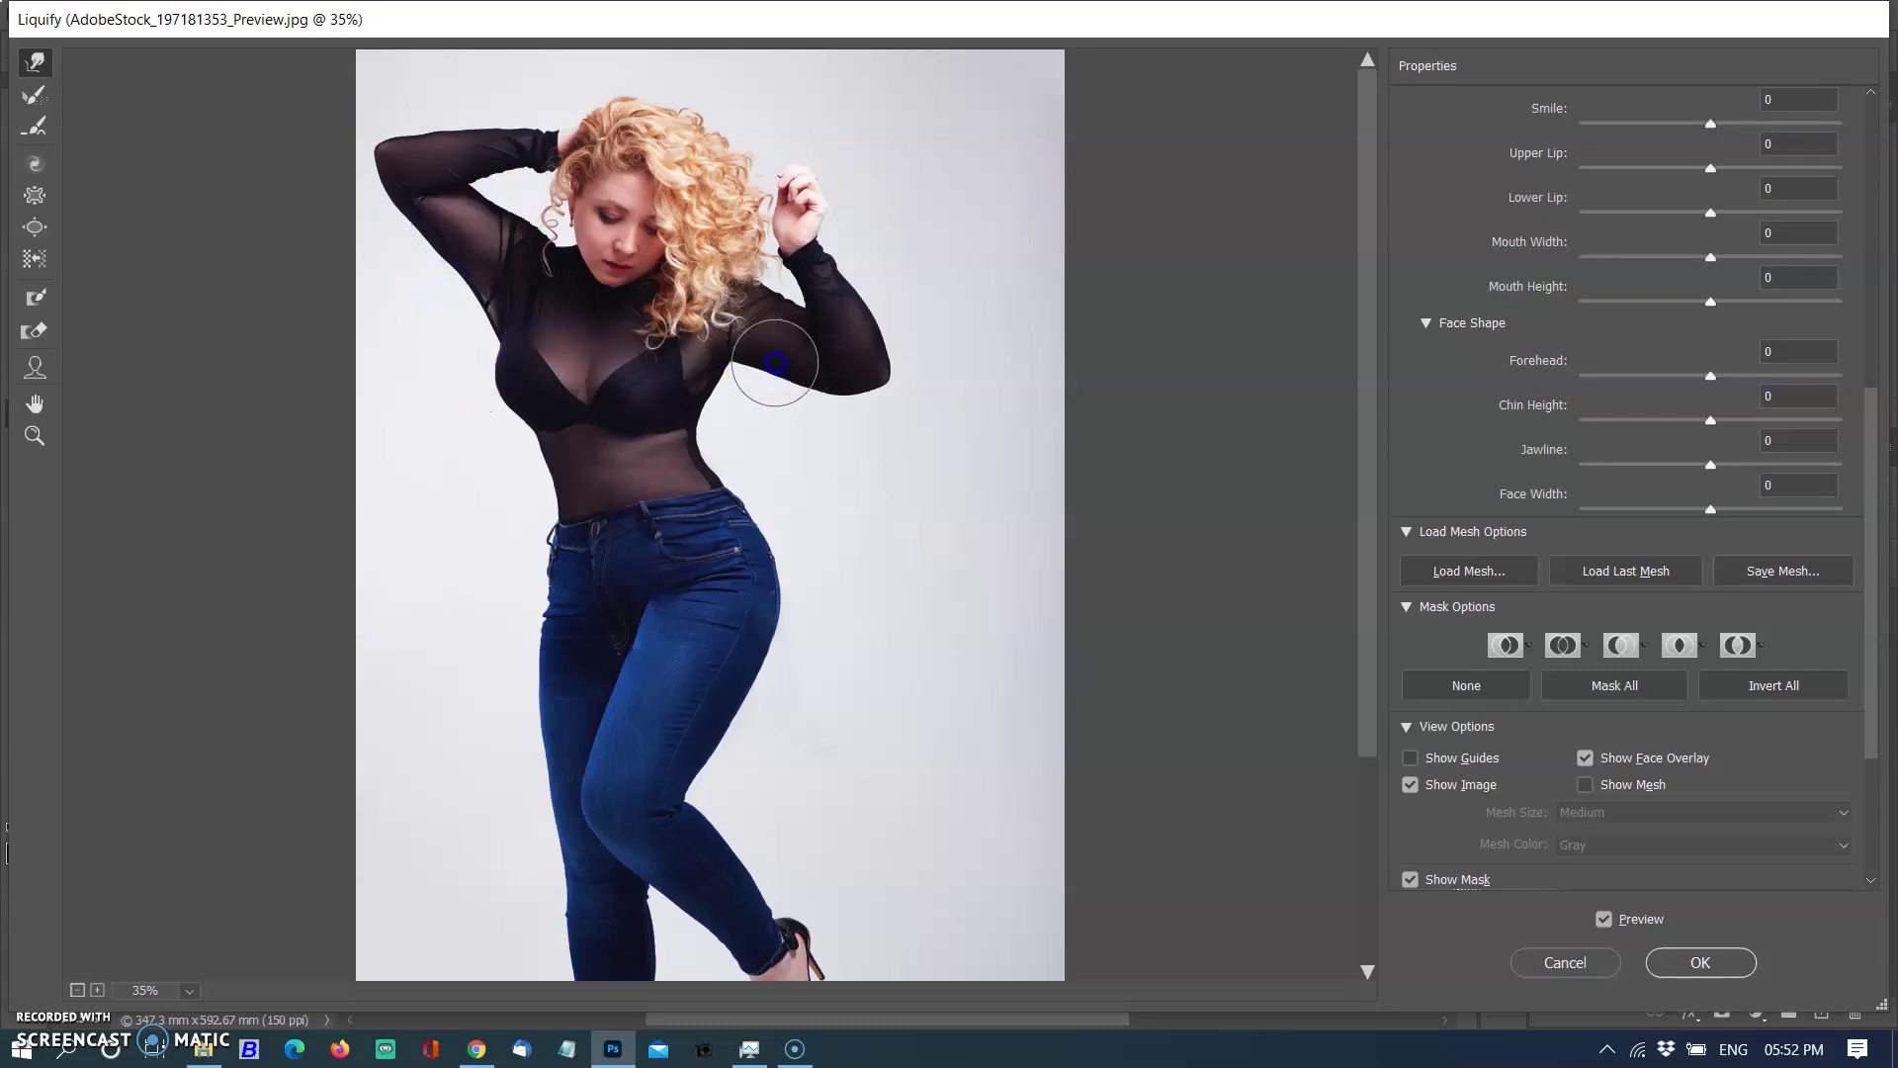
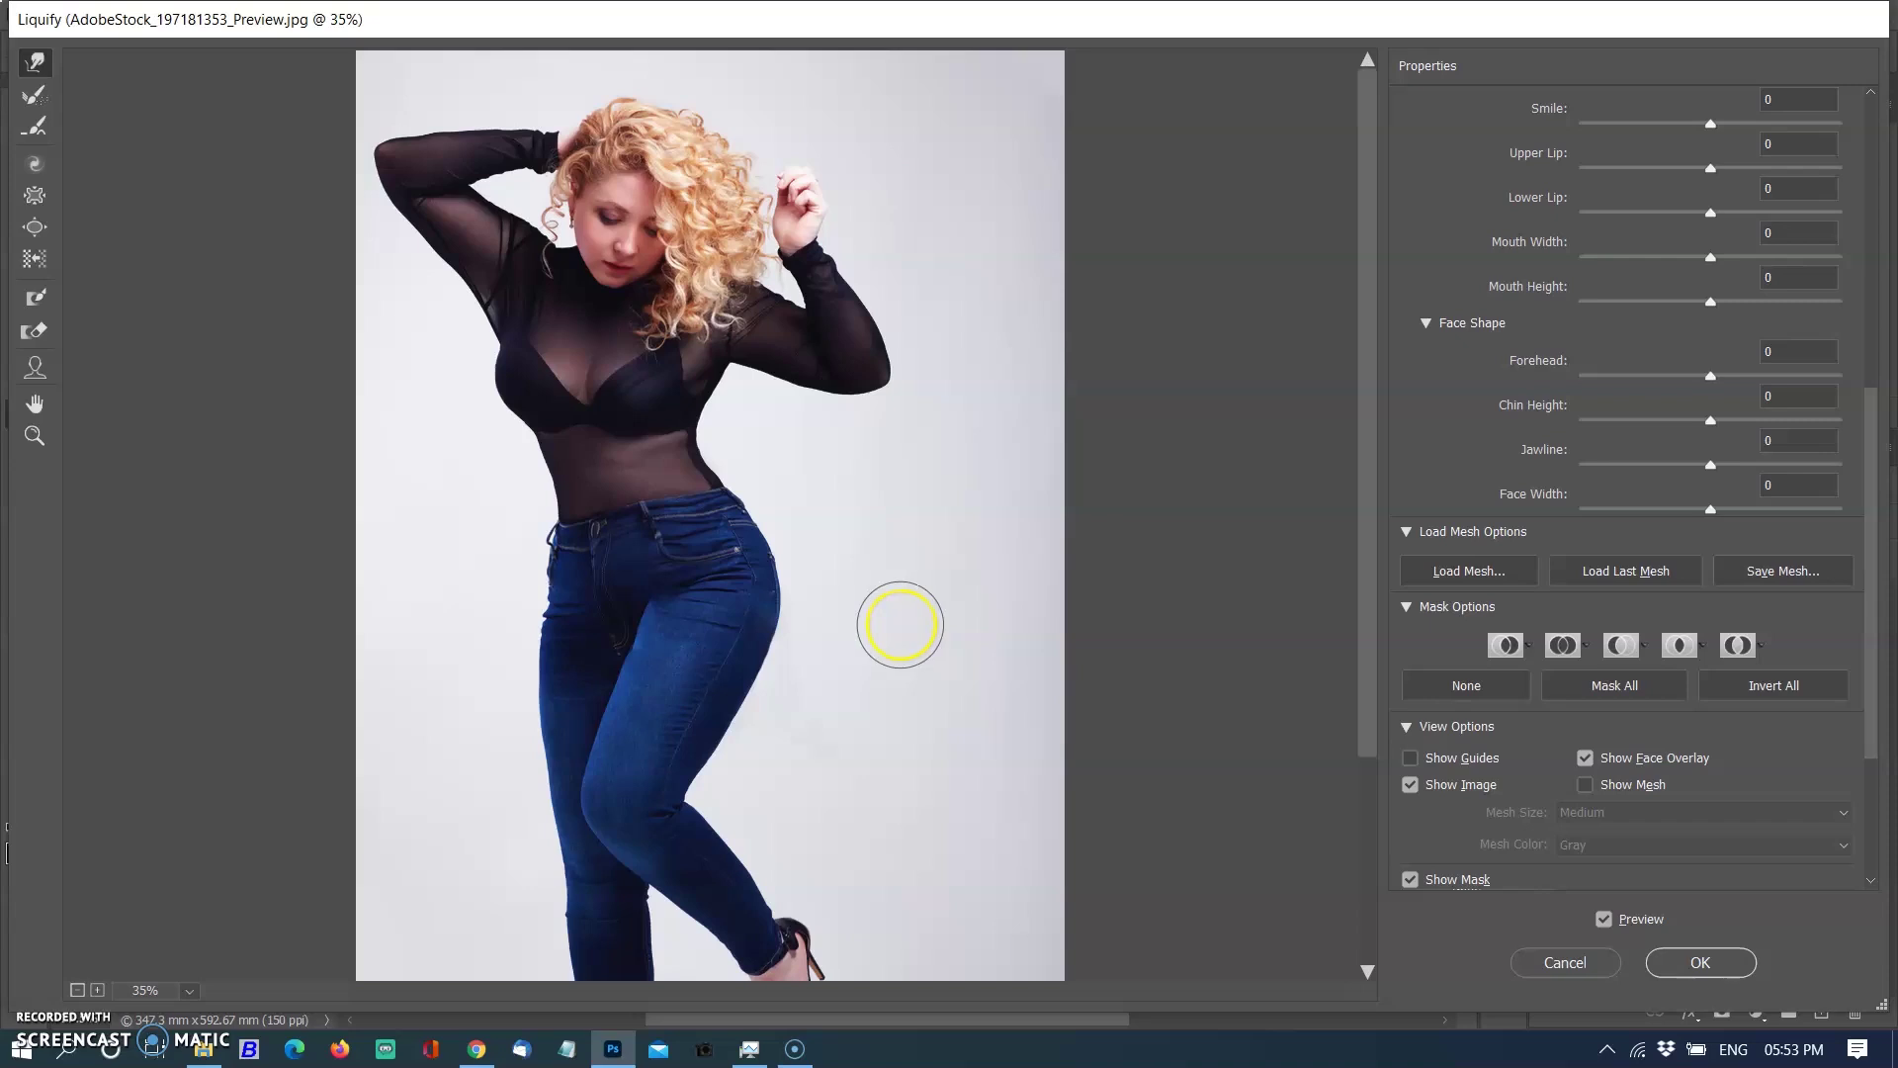
Push the outer curve of the hip and thigh of the raised leg inward with a larger Forward Warp brush
{"action": "left_click", "coordinate": [760, 531]}
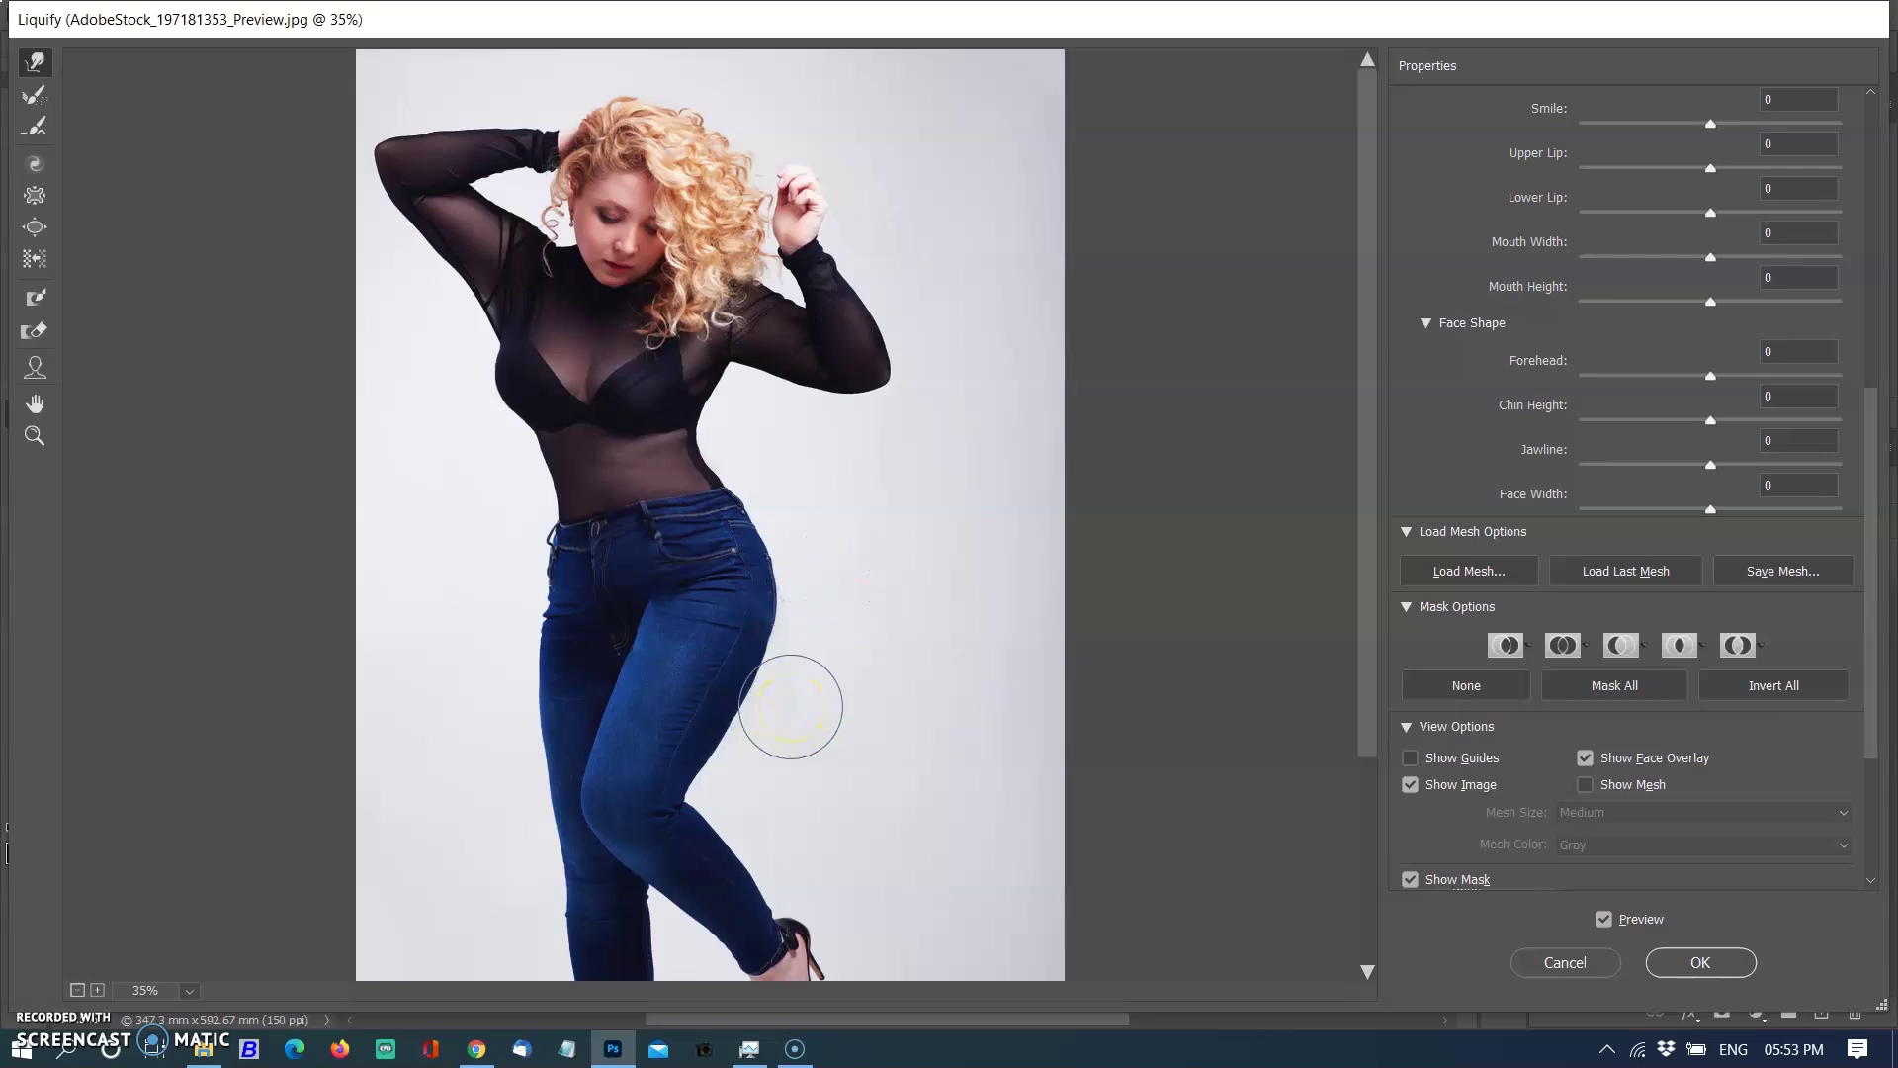
{"action": "key", "text": "bracketright"}
{"action": "key", "text": "bracketright"}
{"action": "left_click_drag", "start_coordinate": [792, 690], "coordinate": [767, 683]}
{"action": "left_click_drag", "start_coordinate": [819, 568], "coordinate": [795, 573]}
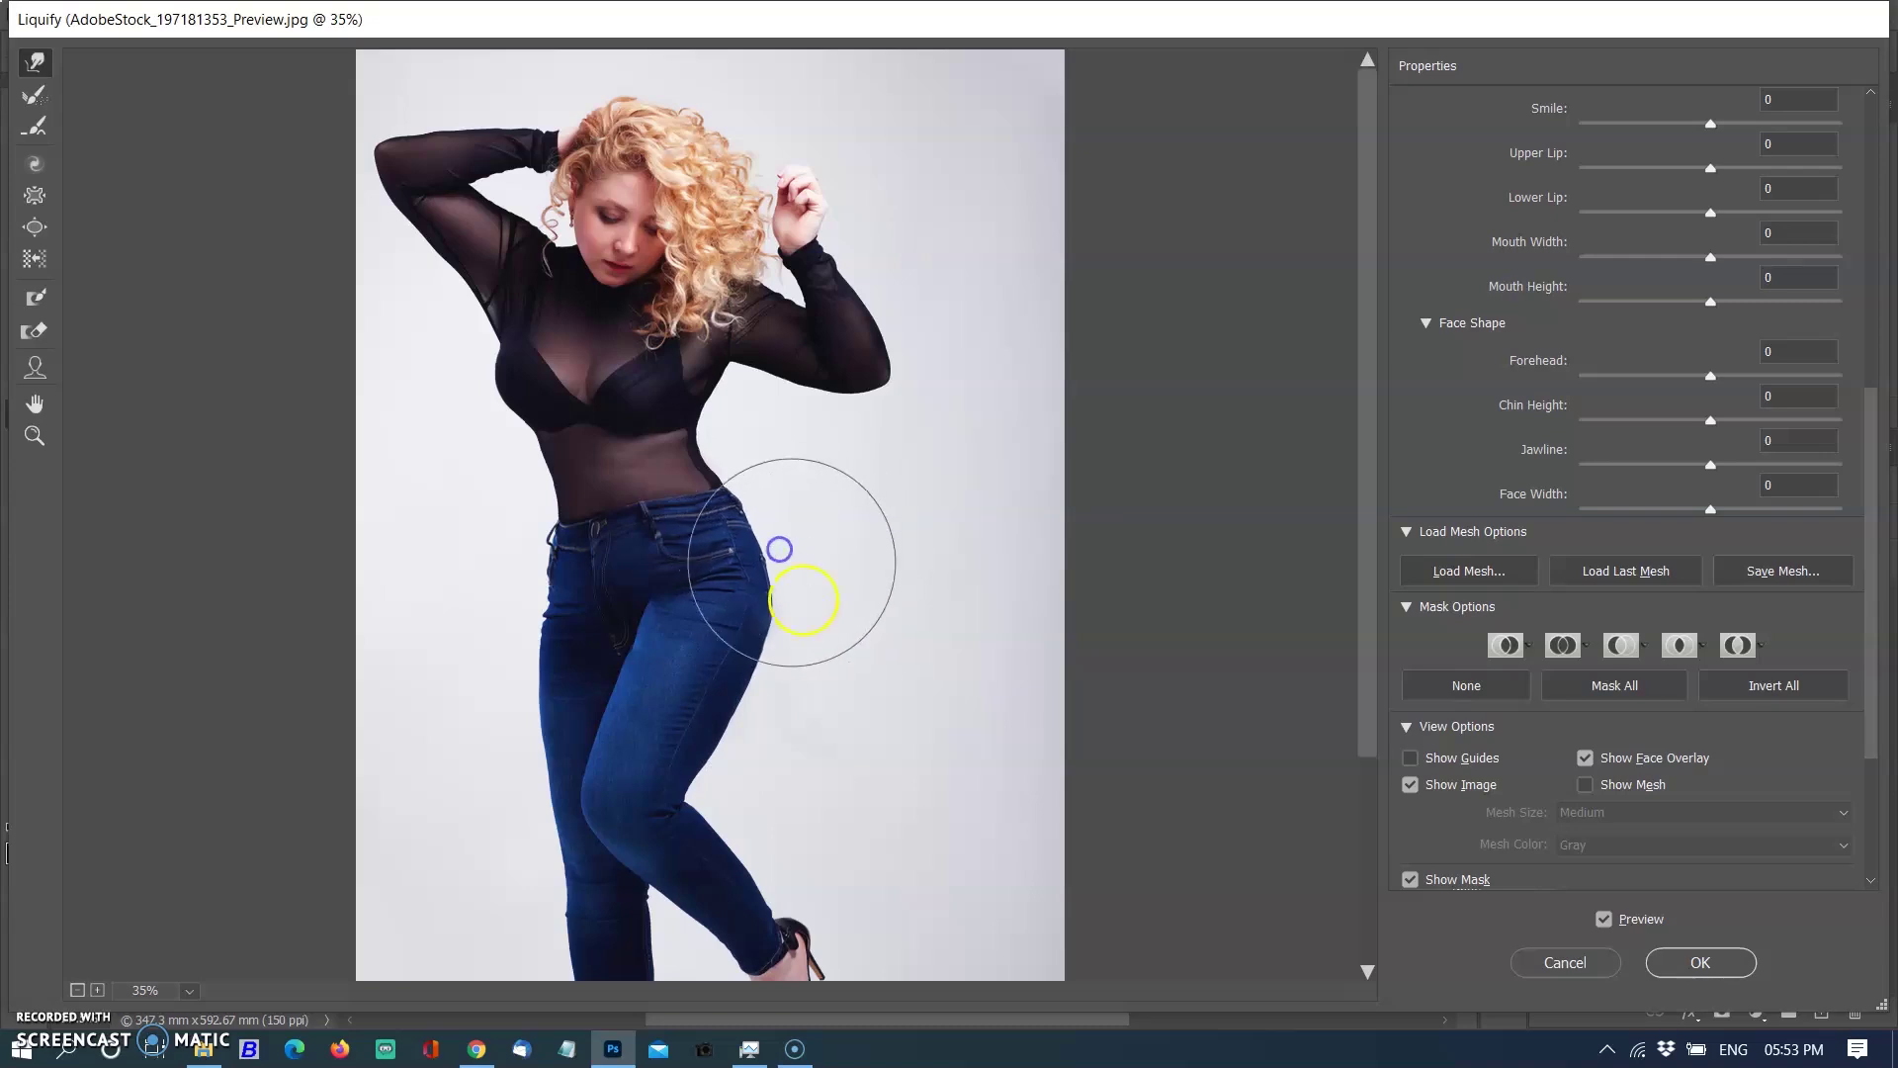
{"action": "mouse_move", "coordinate": [777, 778]}
{"action": "left_mouse_down"}
{"action": "mouse_move", "coordinate": [745, 749]}
{"action": "mouse_move", "coordinate": [779, 678]}
{"action": "left_mouse_up"}
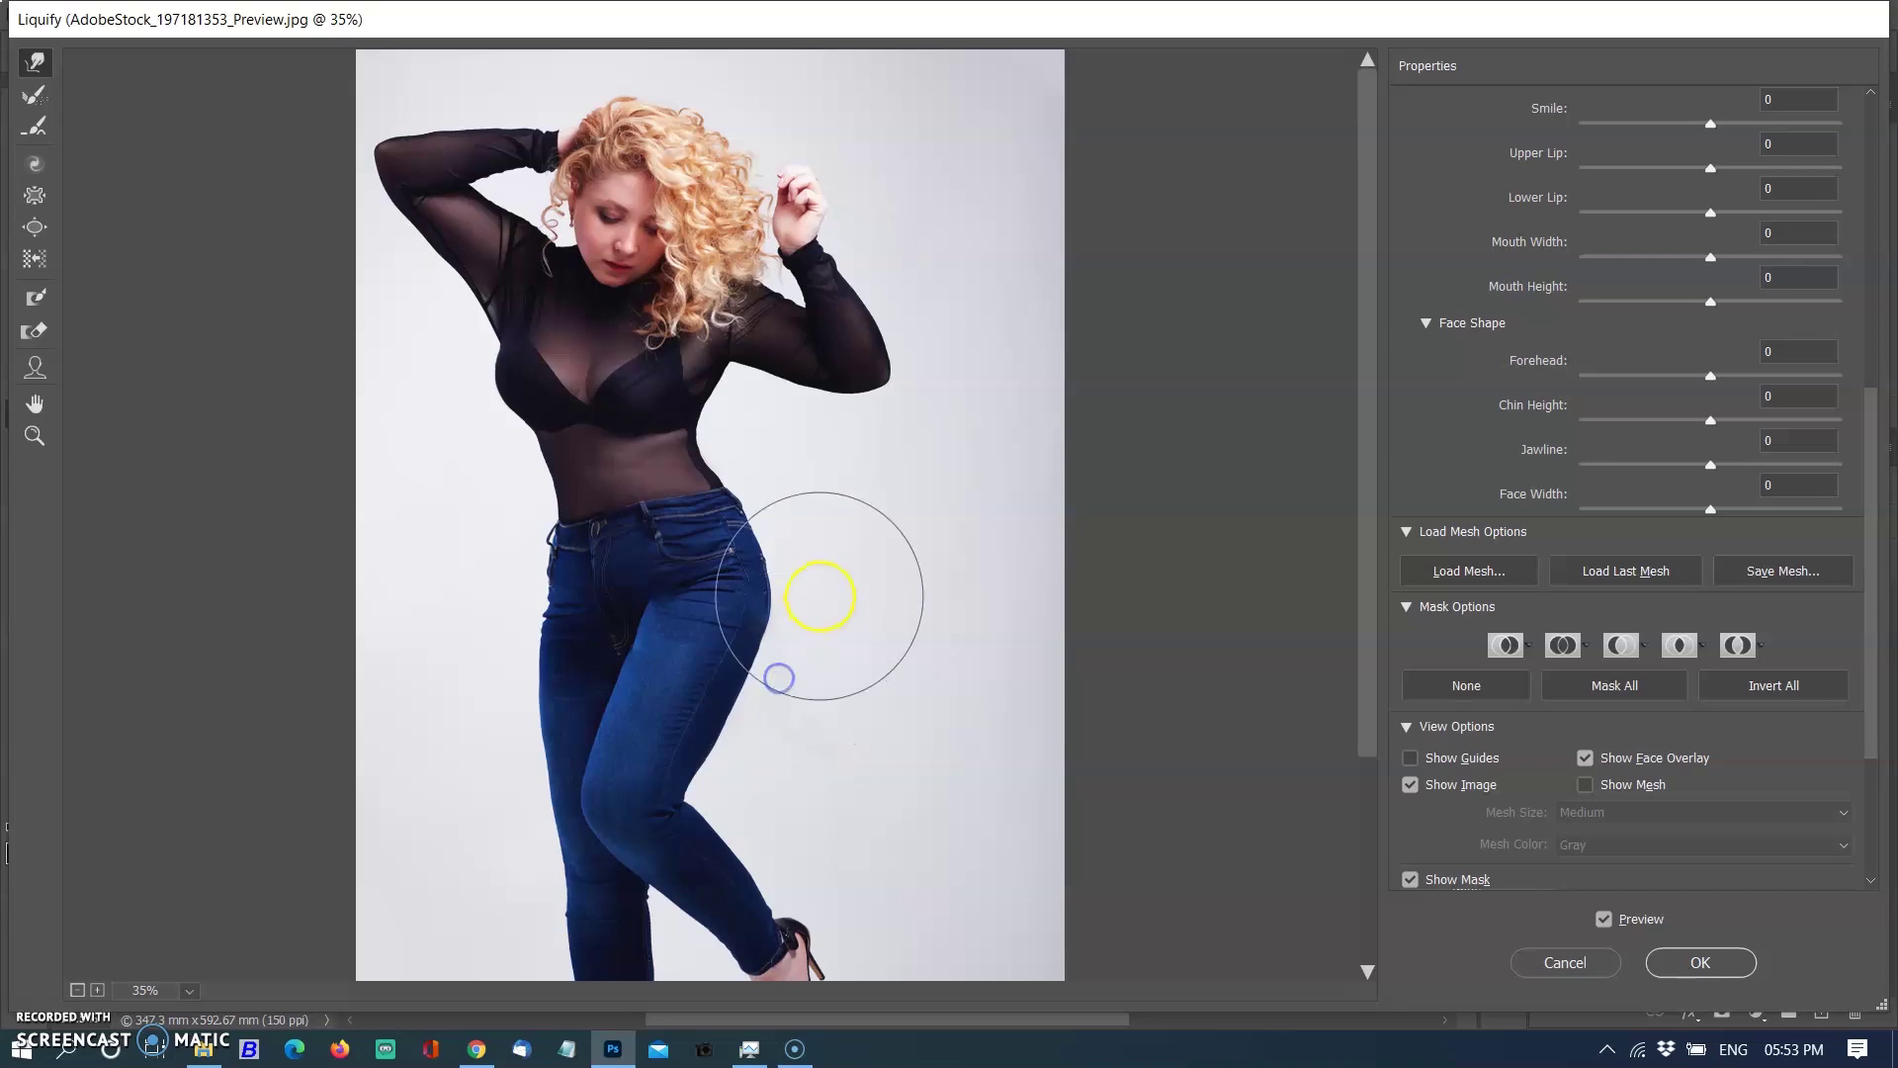
{"action": "left_click_drag", "start_coordinate": [836, 618], "coordinate": [818, 632]}
{"action": "left_click_drag", "start_coordinate": [821, 728], "coordinate": [796, 719]}
{"action": "scroll", "coordinate": [933, 614], "scroll_direction": "down", "scroll_amount": 4}
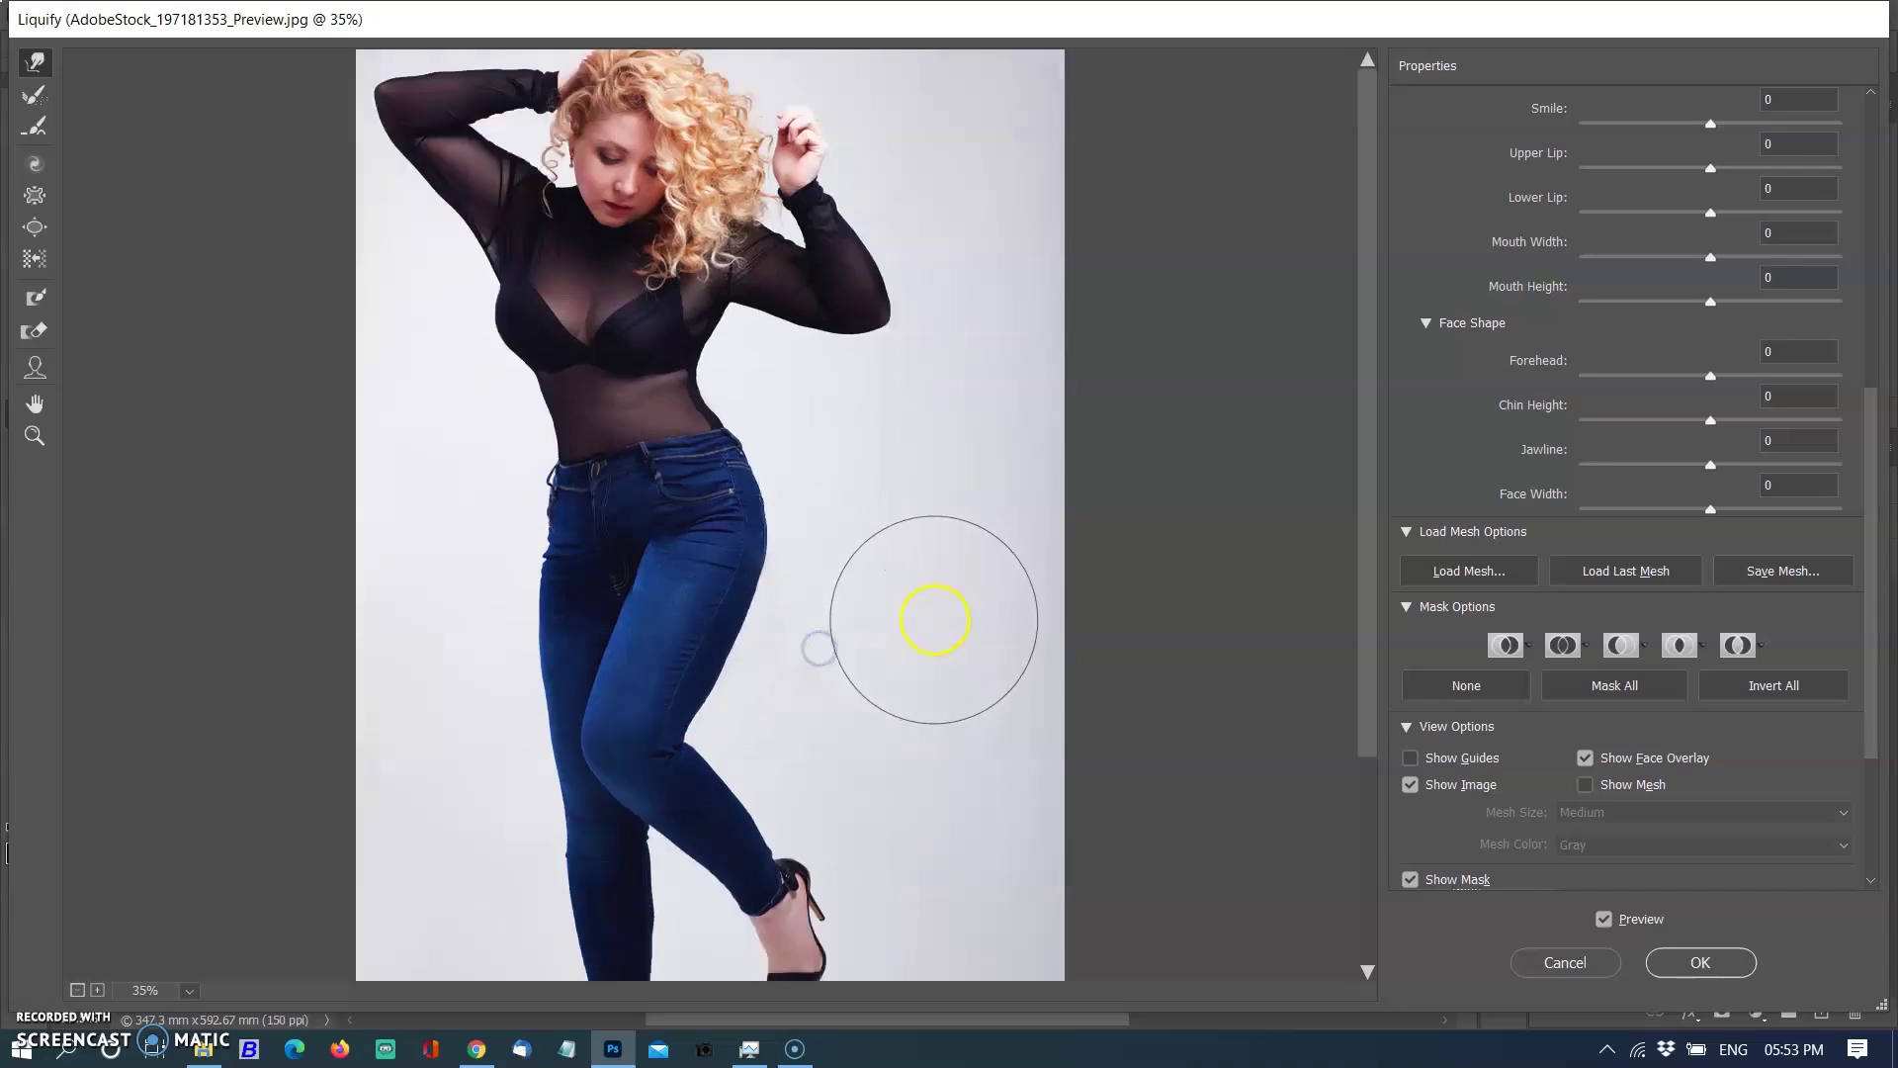
{"action": "scroll", "coordinate": [934, 620], "scroll_direction": "up", "scroll_amount": 3}
{"action": "scroll", "coordinate": [933, 620], "scroll_direction": "up", "scroll_amount": 1}
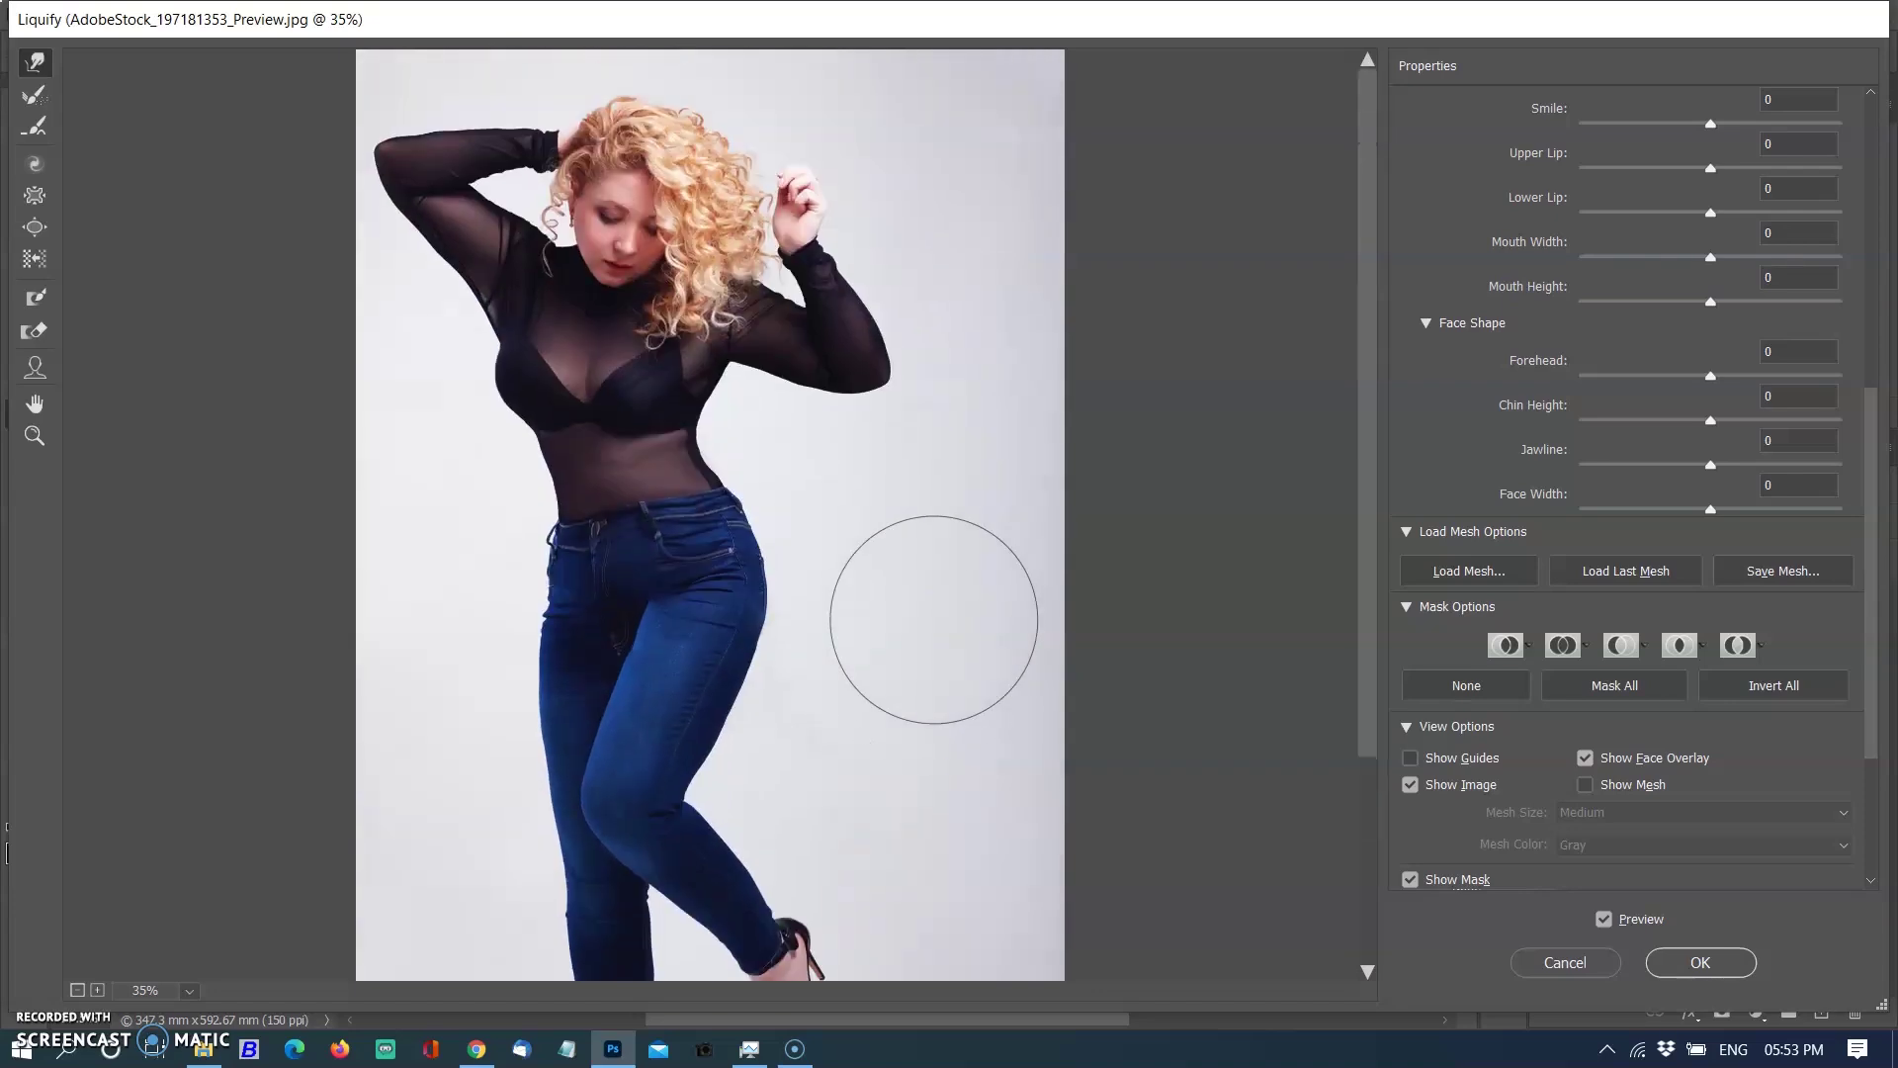
Refine both sides of the waistband with short Forward Warp strokes
{"action": "left_click_drag", "start_coordinate": [493, 524], "coordinate": [510, 522]}
{"action": "mouse_move", "coordinate": [786, 479]}
{"action": "left_mouse_down"}
{"action": "mouse_move", "coordinate": [963, 537]}
{"action": "mouse_move", "coordinate": [773, 518]}
{"action": "left_mouse_up"}
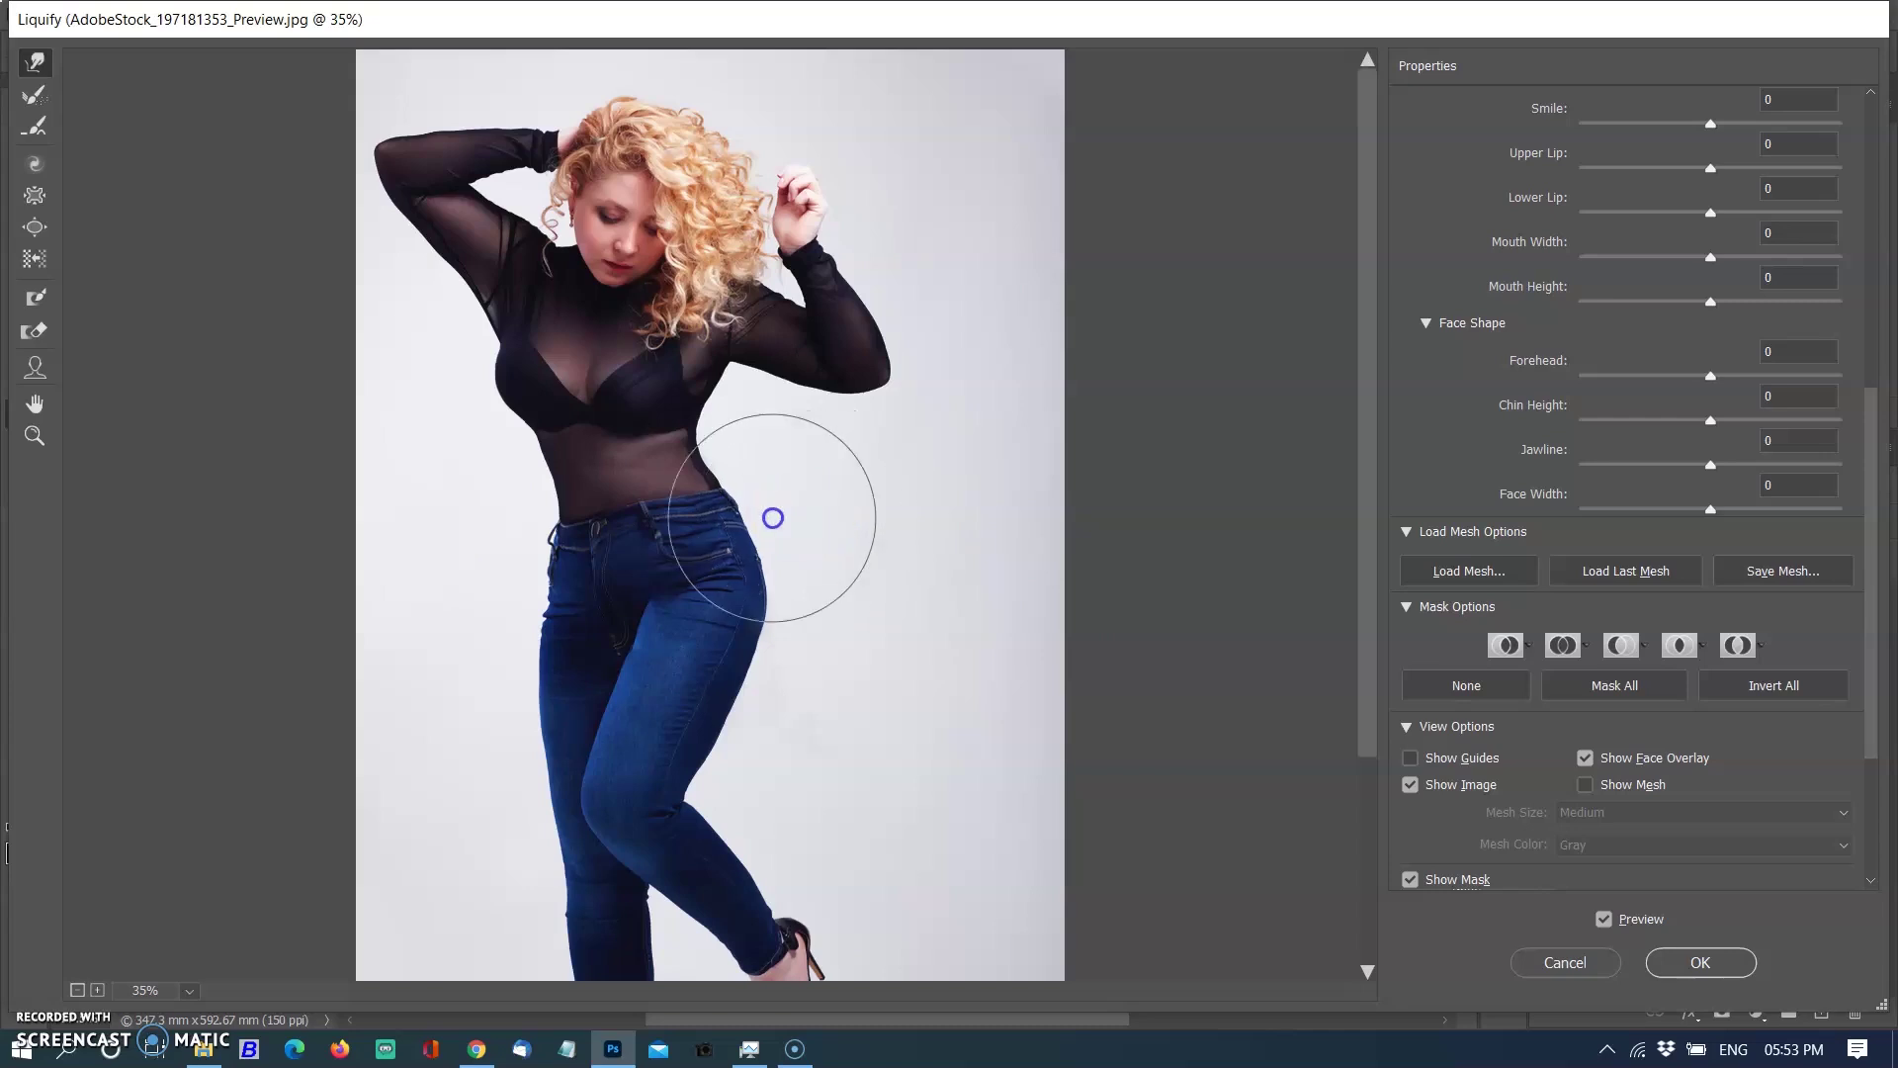
{"action": "scroll", "coordinate": [903, 712], "scroll_direction": "down", "scroll_amount": 7}
{"action": "scroll", "coordinate": [905, 722], "scroll_direction": "up", "scroll_amount": 6}
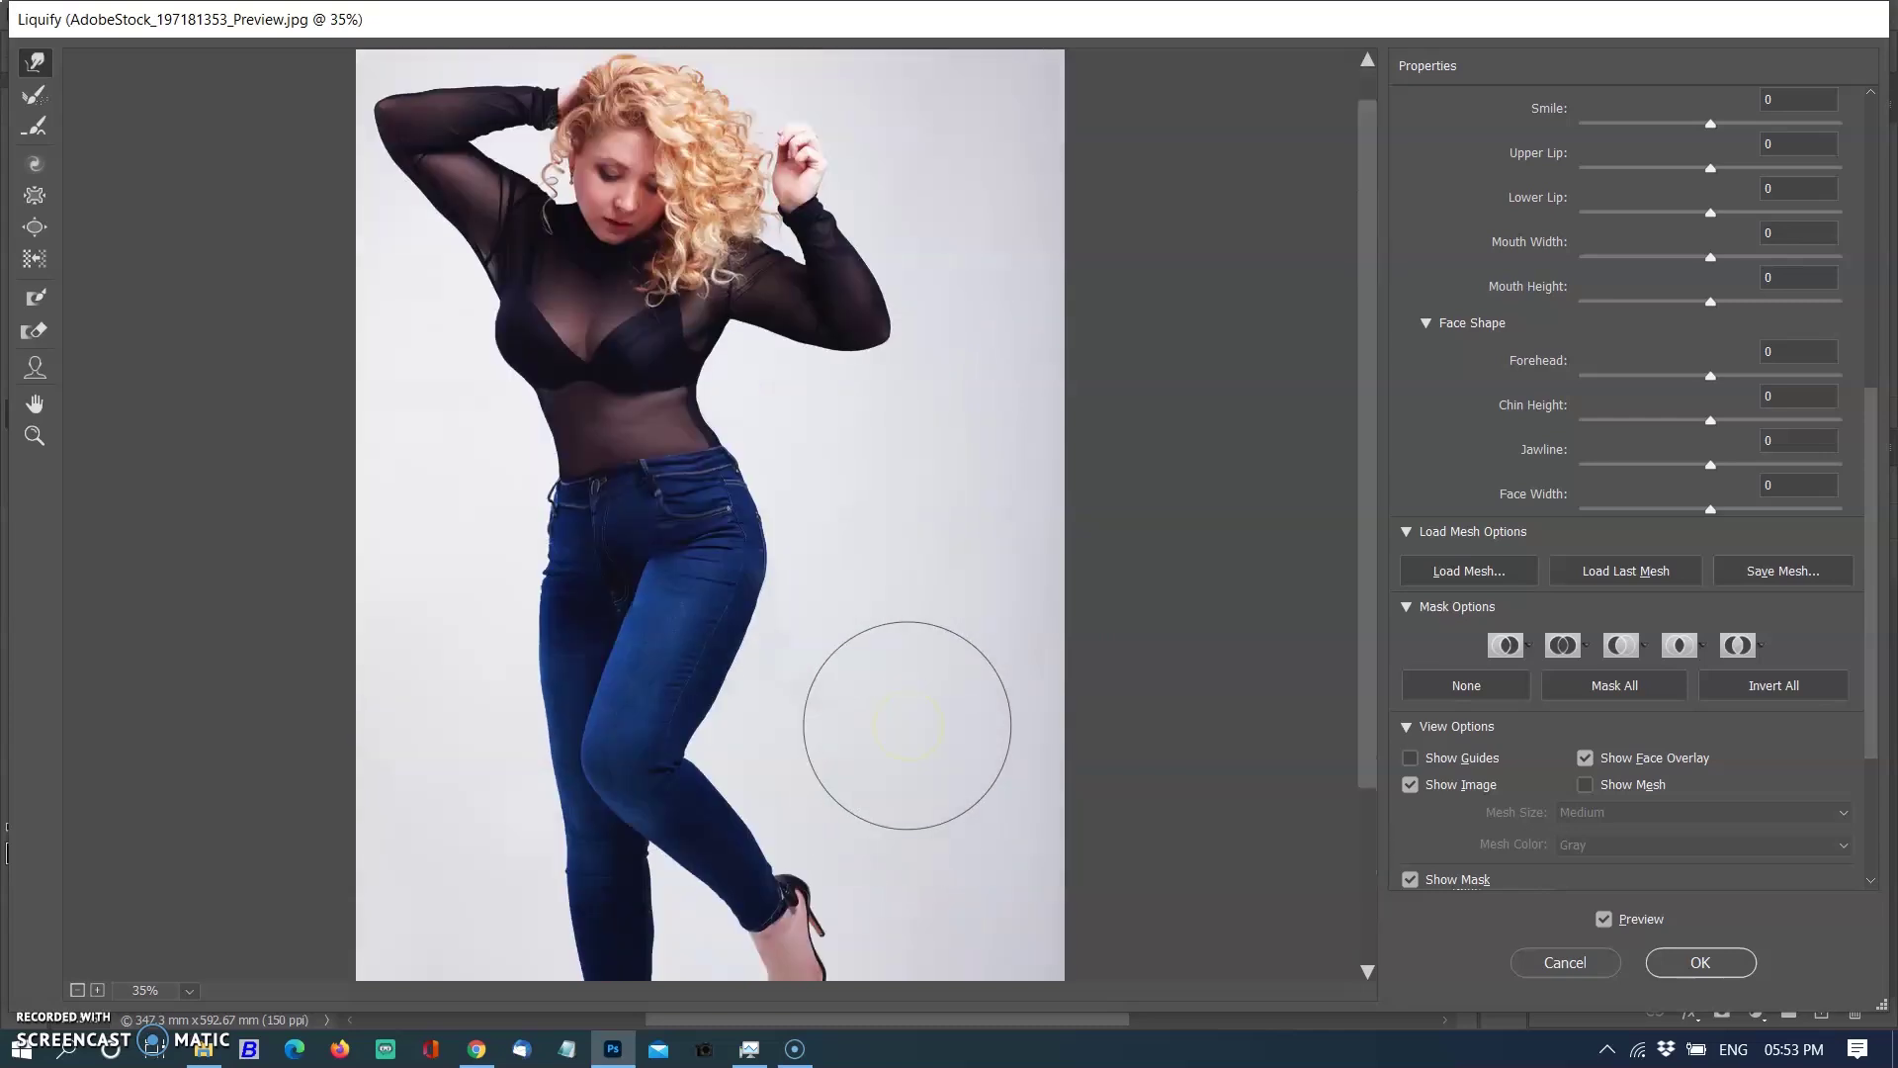
{"action": "scroll", "coordinate": [906, 727], "scroll_direction": "up", "scroll_amount": 1}
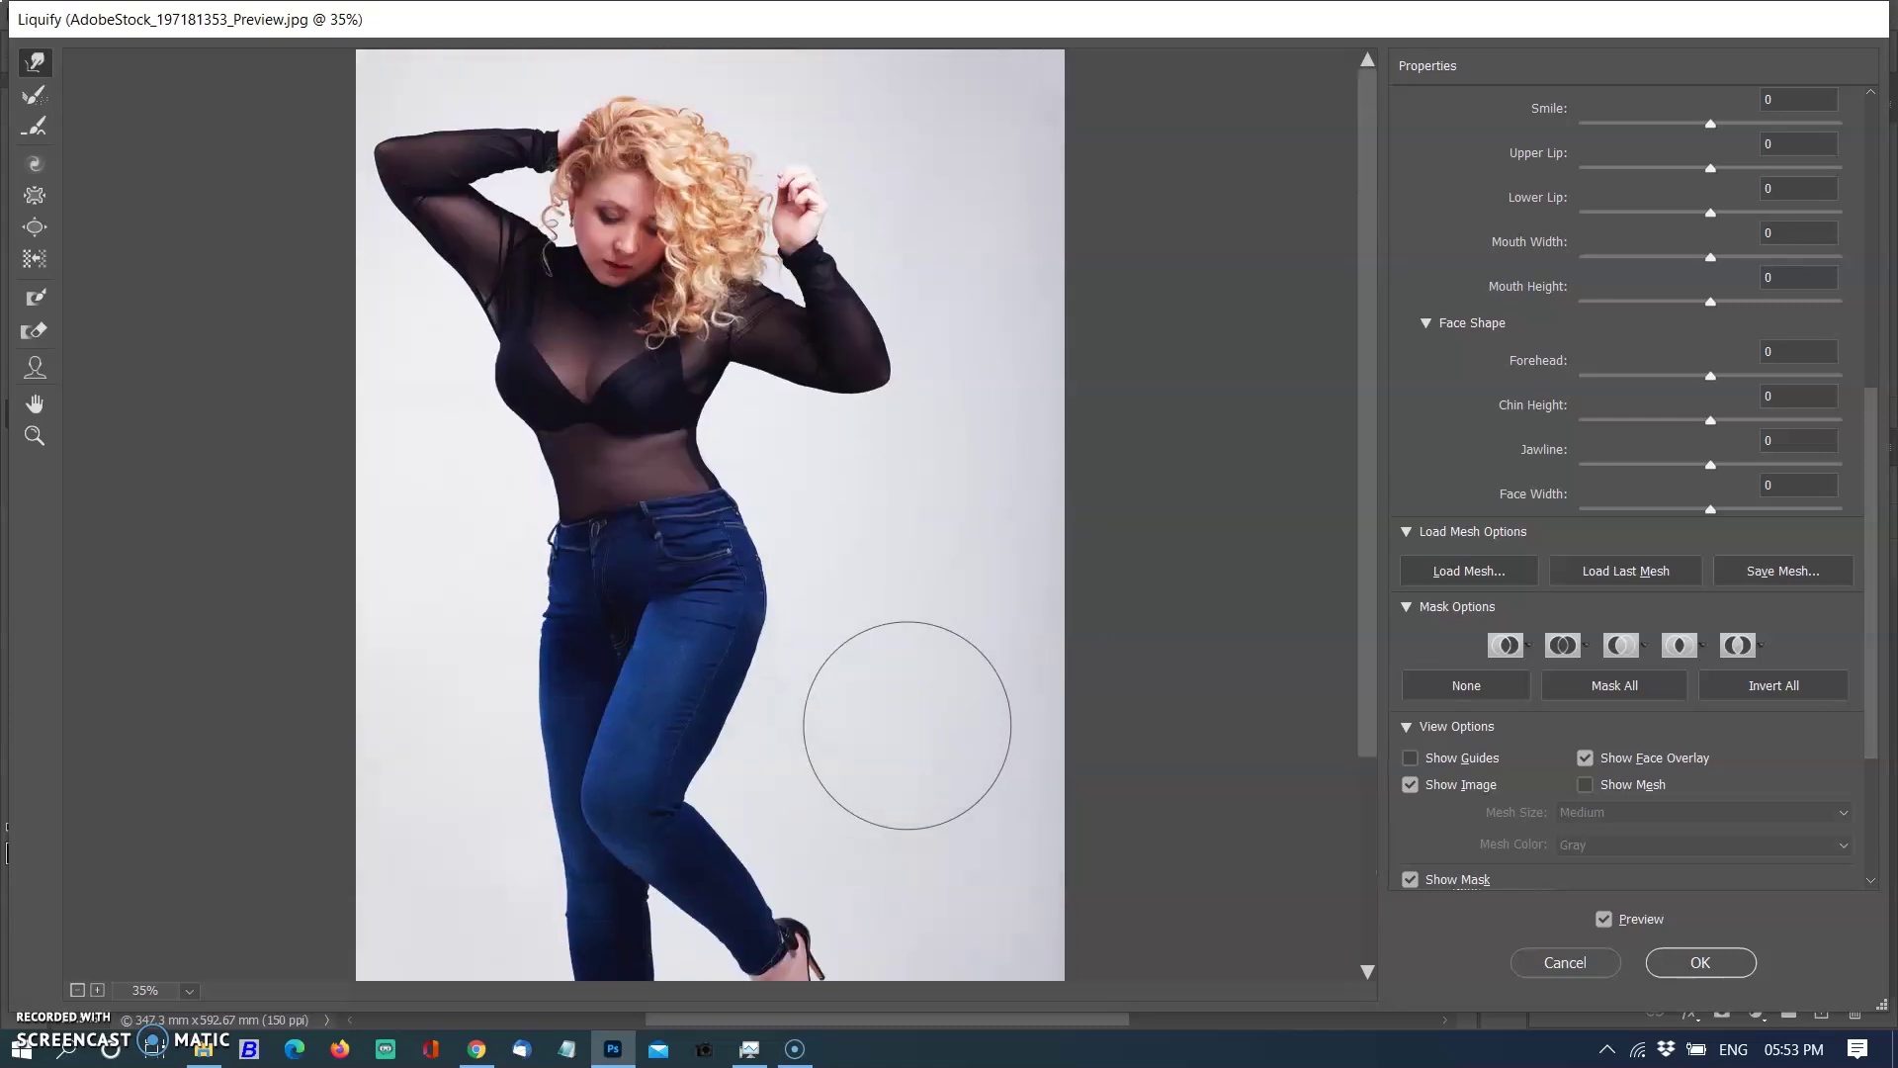
View the whole figure at 25% and compare the image with the Liquify preview off and on
{"action": "scroll", "coordinate": [890, 713], "scroll_direction": "down", "scroll_amount": 4}
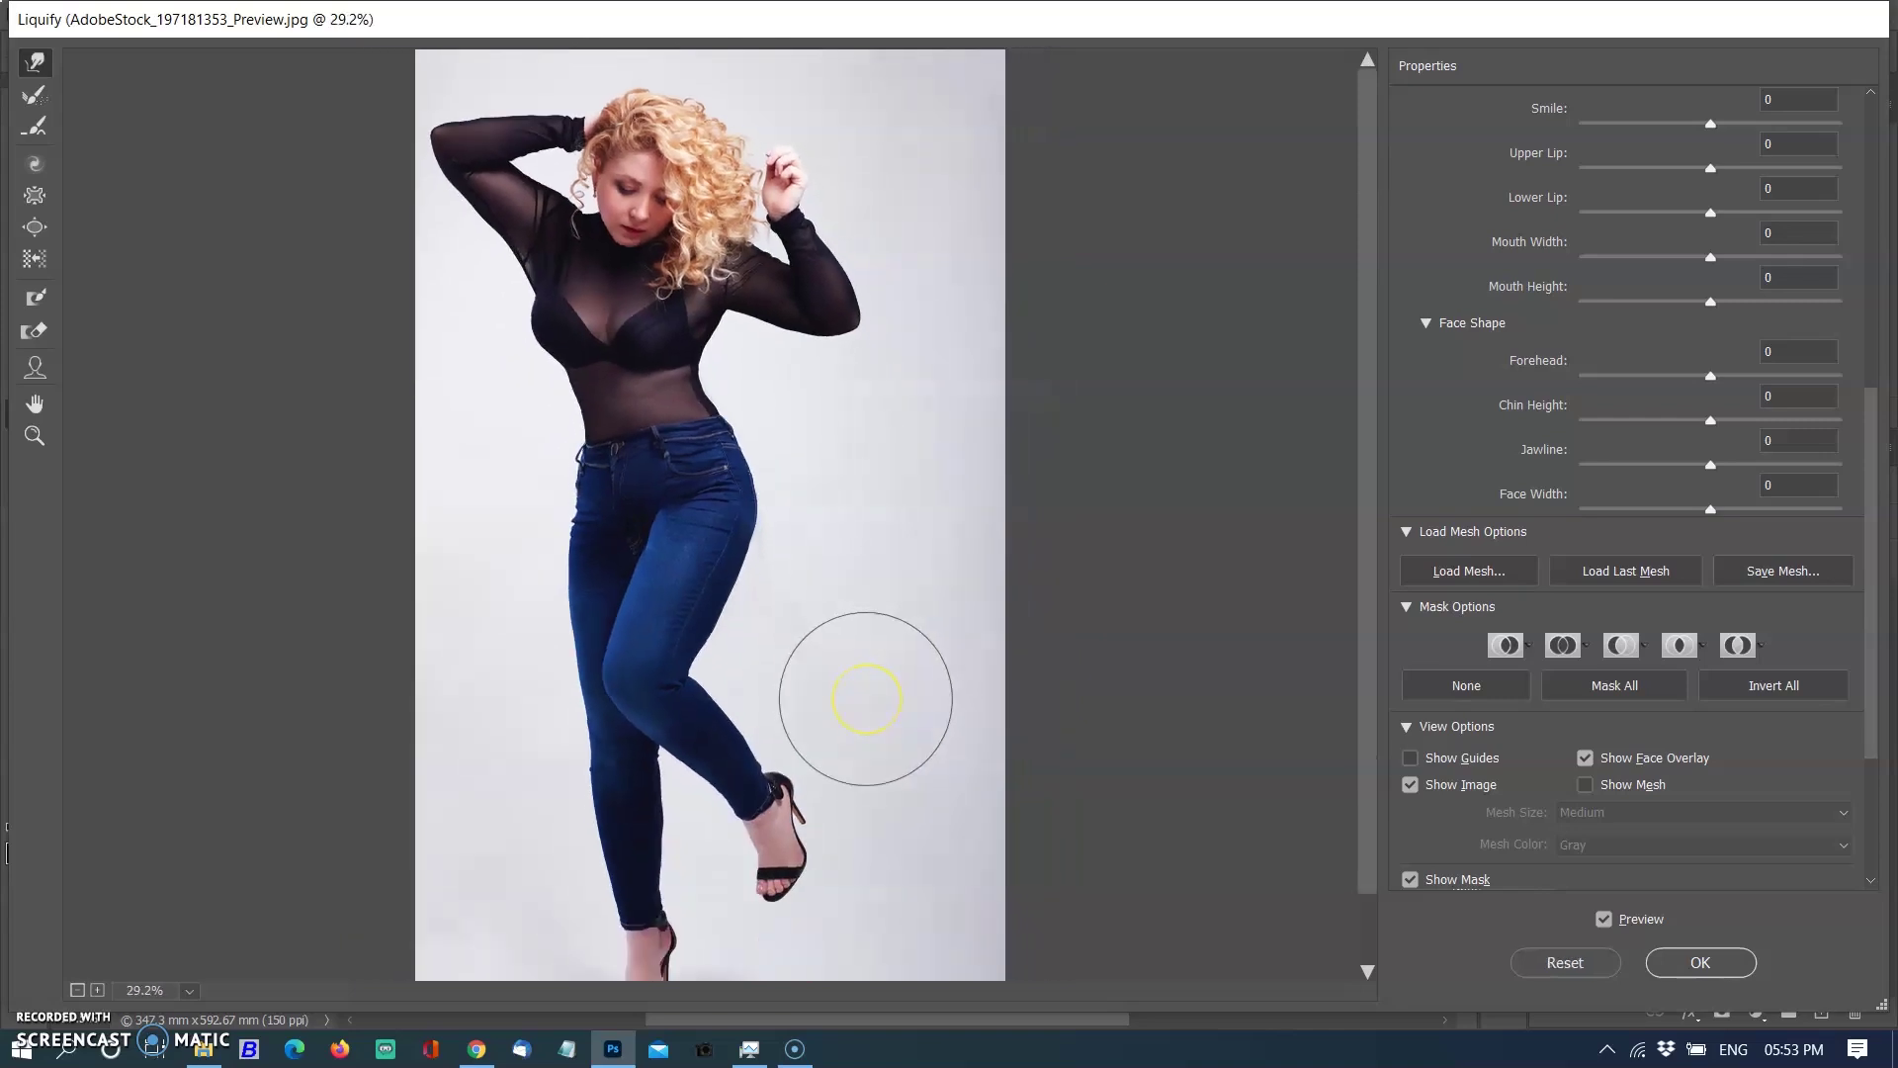
{"action": "scroll", "coordinate": [865, 698], "scroll_direction": "up", "scroll_amount": 1}
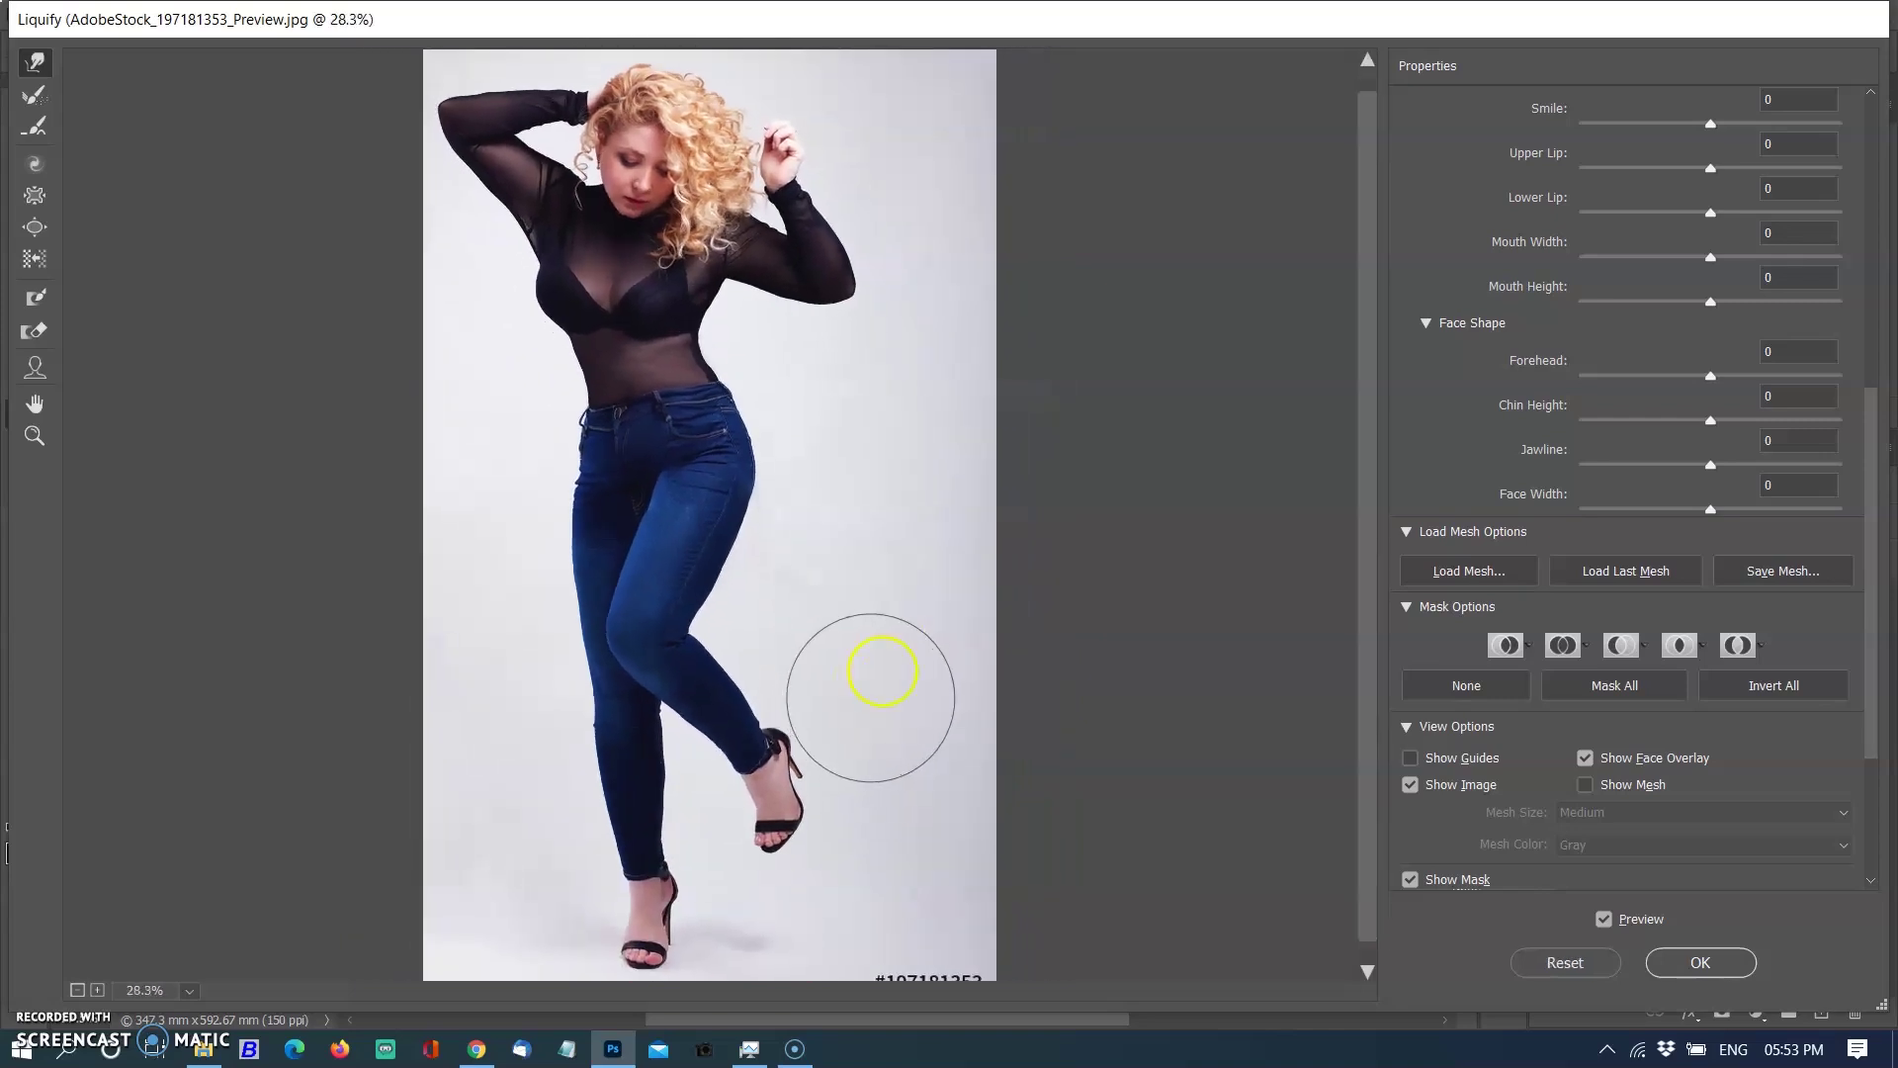
{"action": "scroll", "coordinate": [909, 293], "scroll_direction": "down", "scroll_amount": 1}
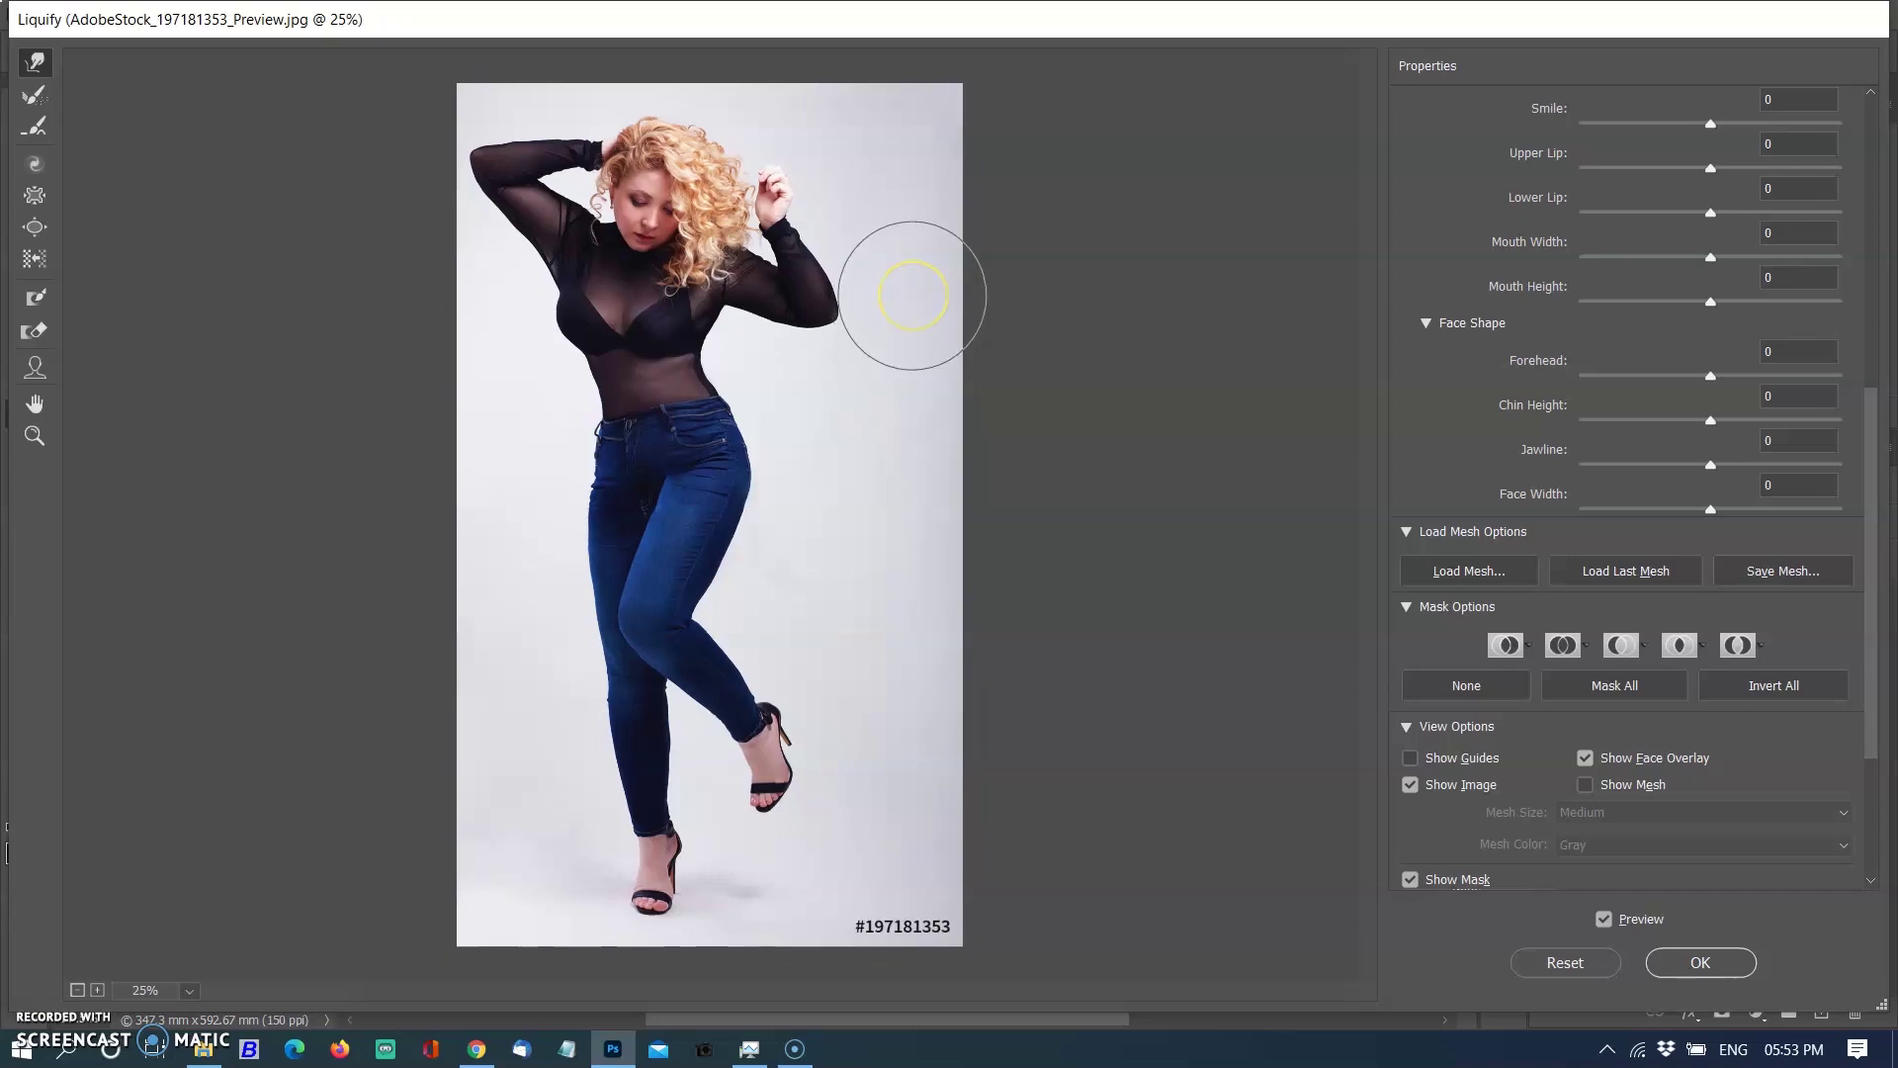
{"action": "left_click", "coordinate": [1604, 919]}
{"action": "left_click", "coordinate": [1605, 918]}
{"action": "left_click", "coordinate": [1604, 918]}
{"action": "left_click", "coordinate": [1605, 918]}
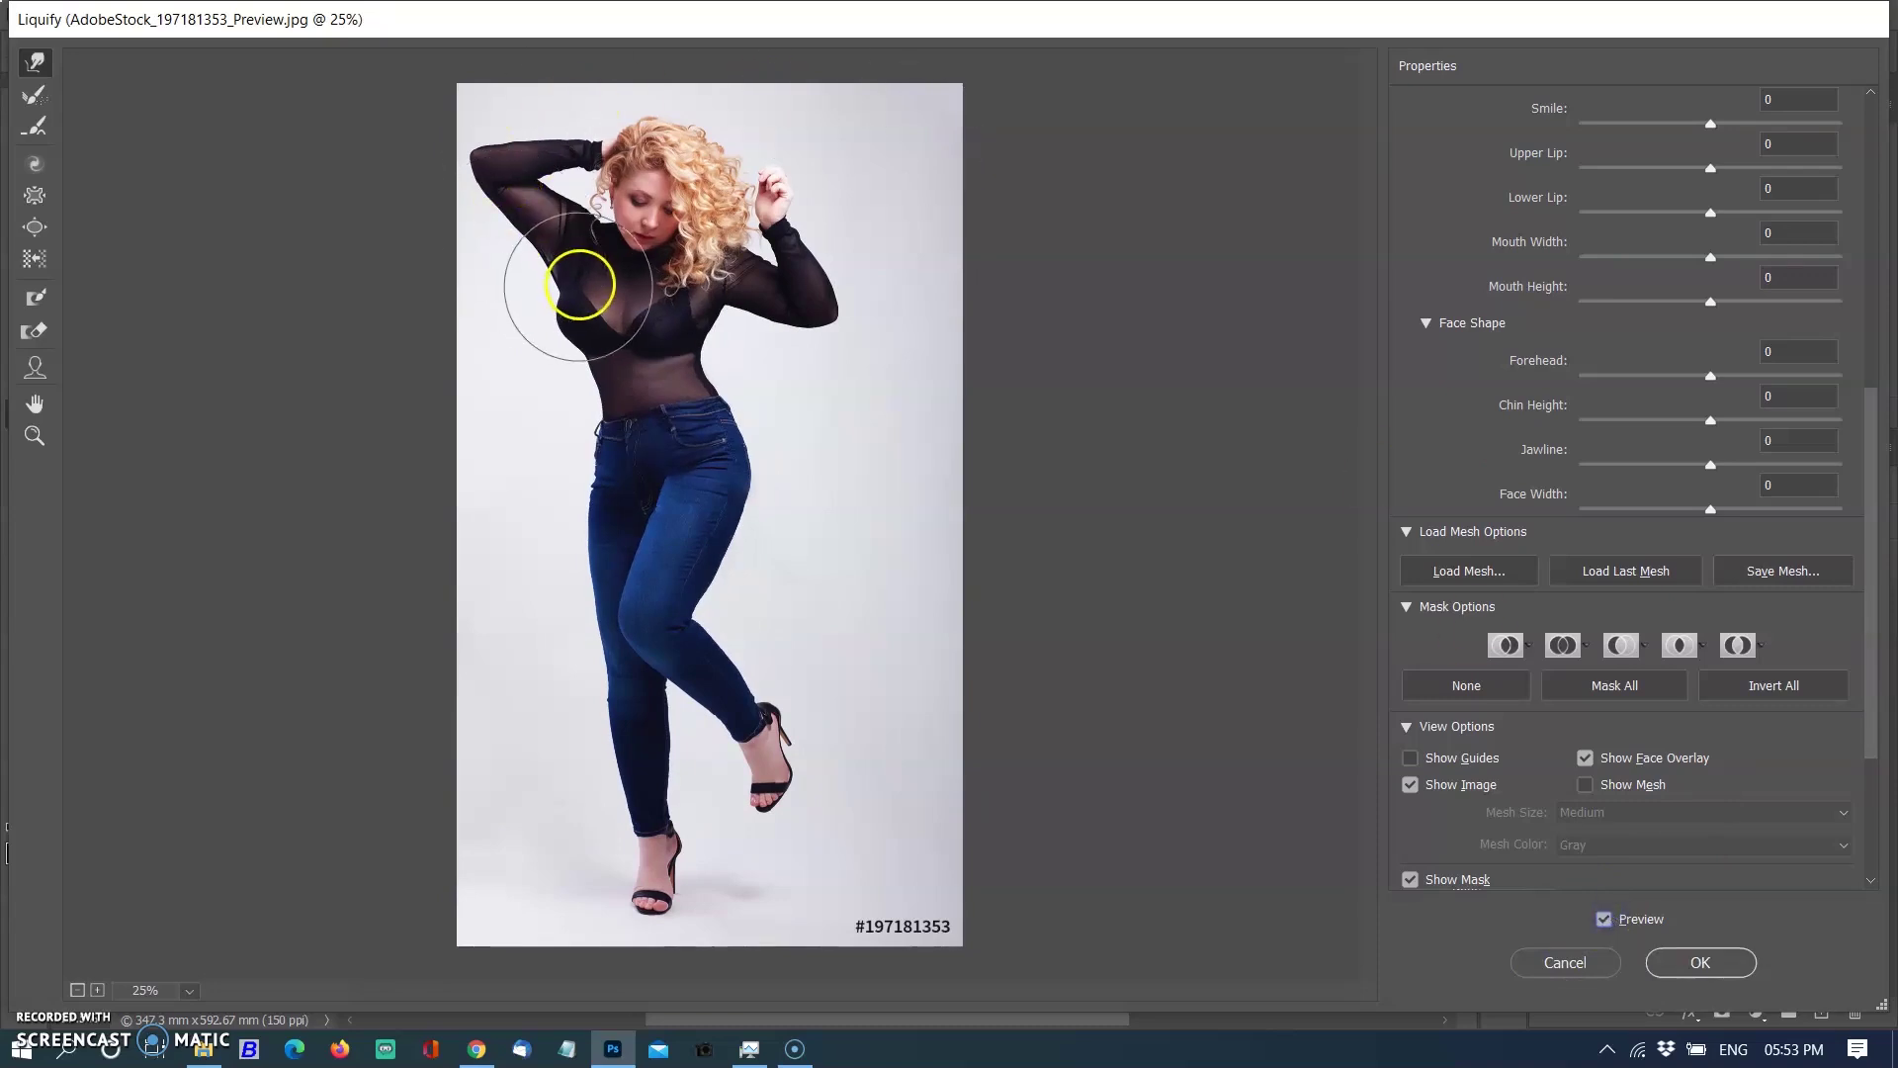
Paint a freeze mask over the woman's face and hair with the Freeze Mask tool
{"action": "left_click", "coordinate": [35, 195]}
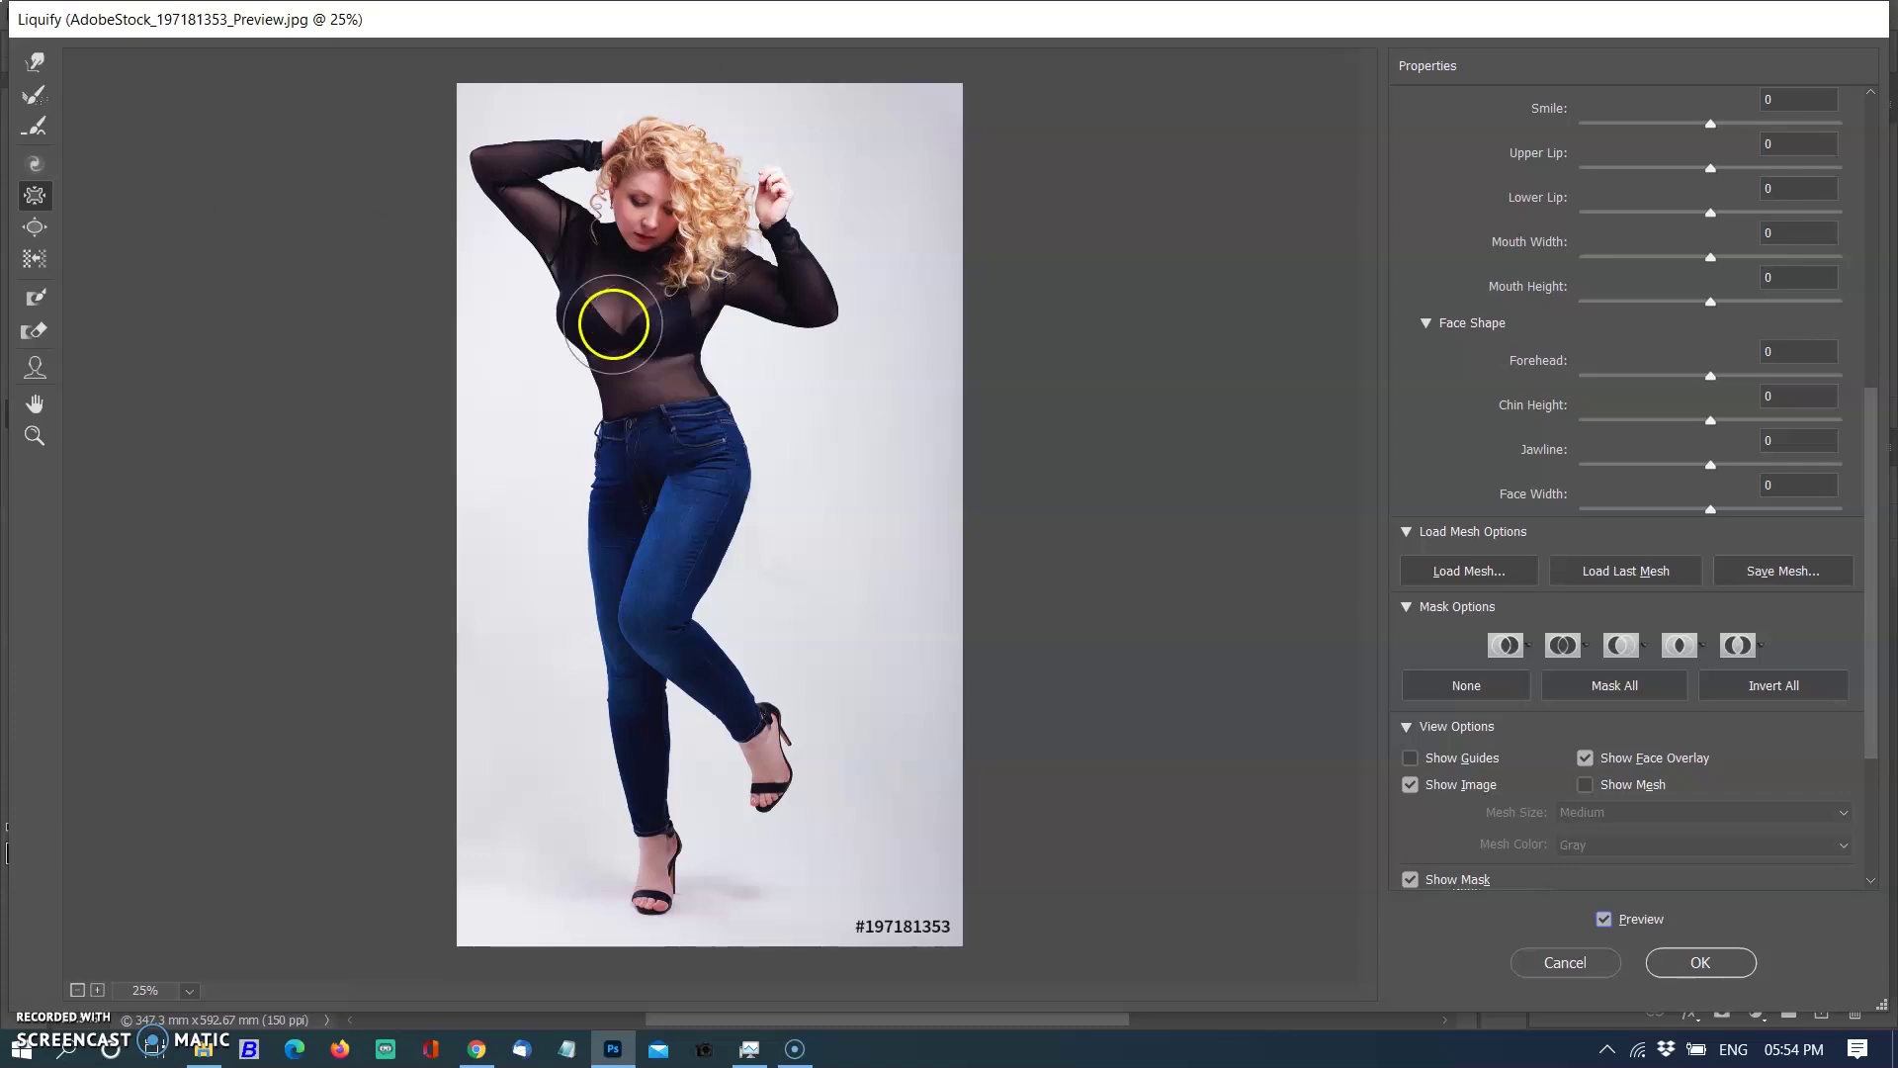
{"action": "key", "text": "bracketright"}
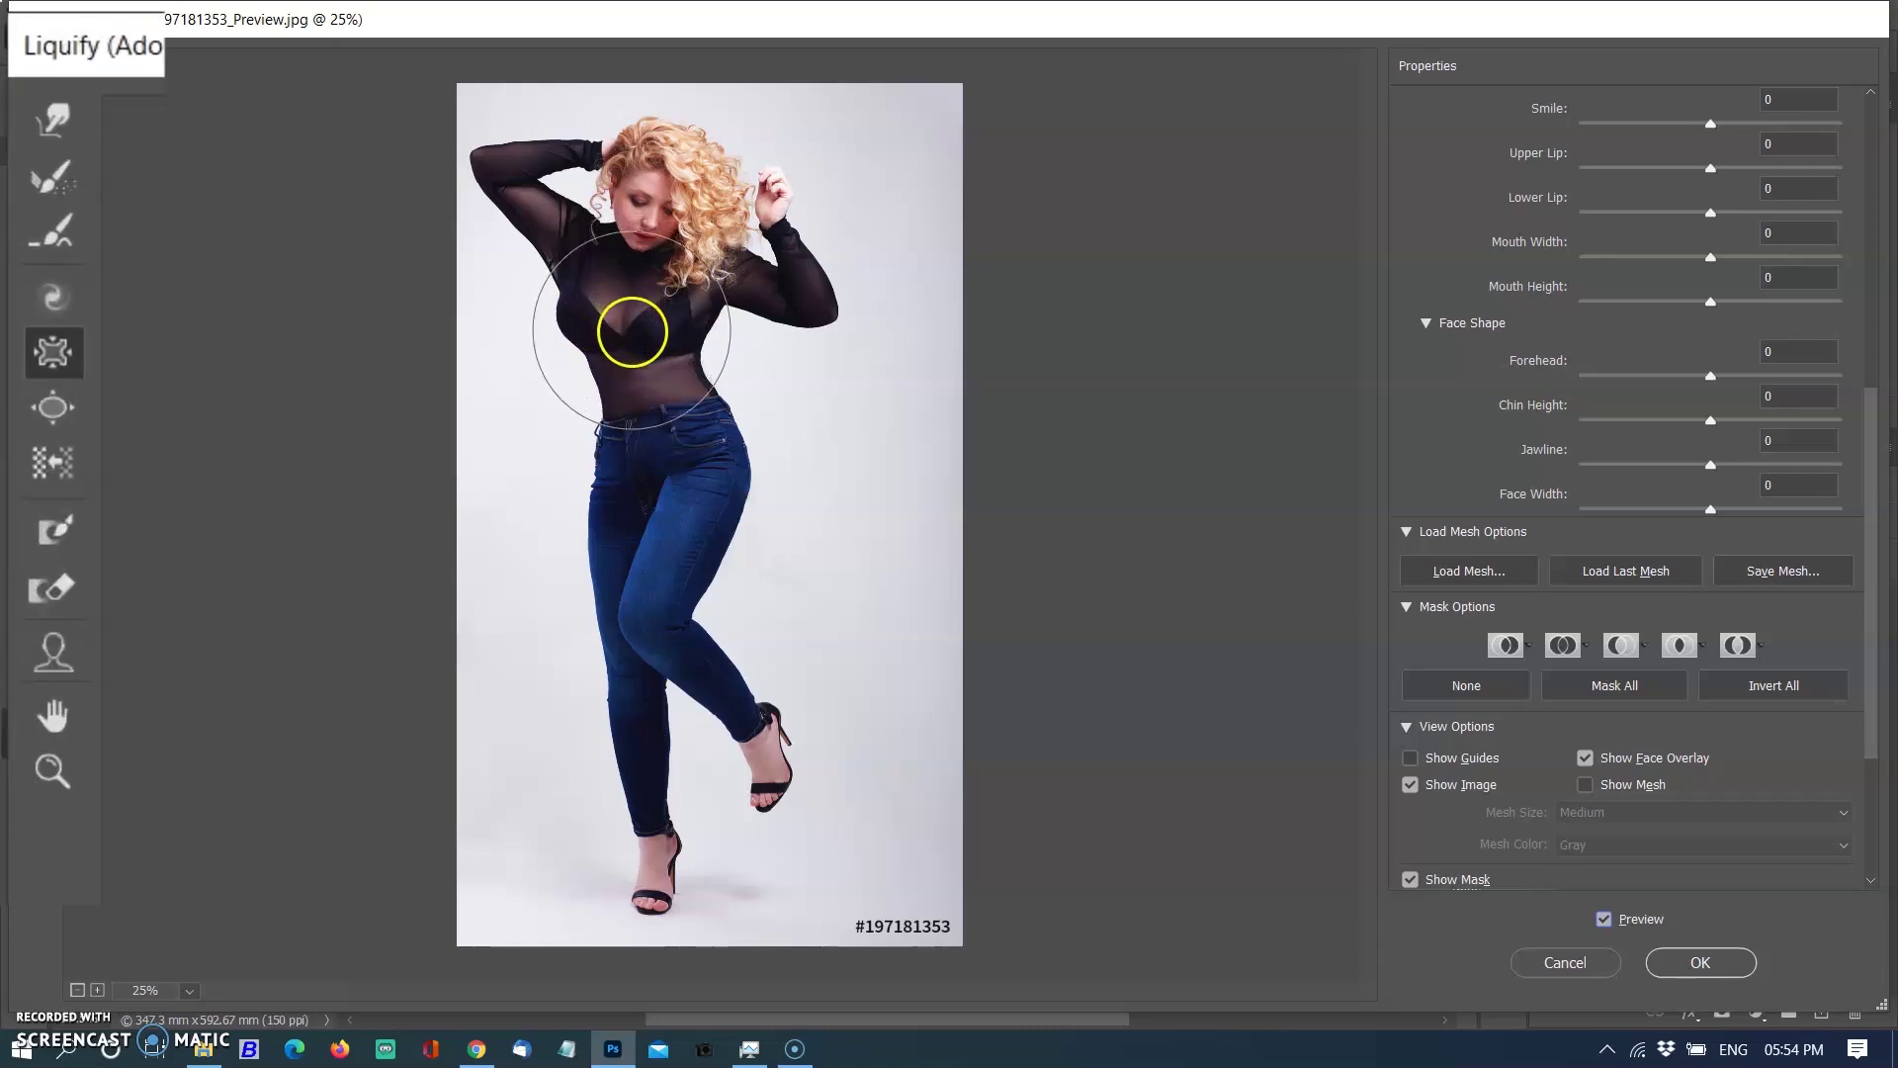
{"action": "left_click", "coordinate": [54, 532]}
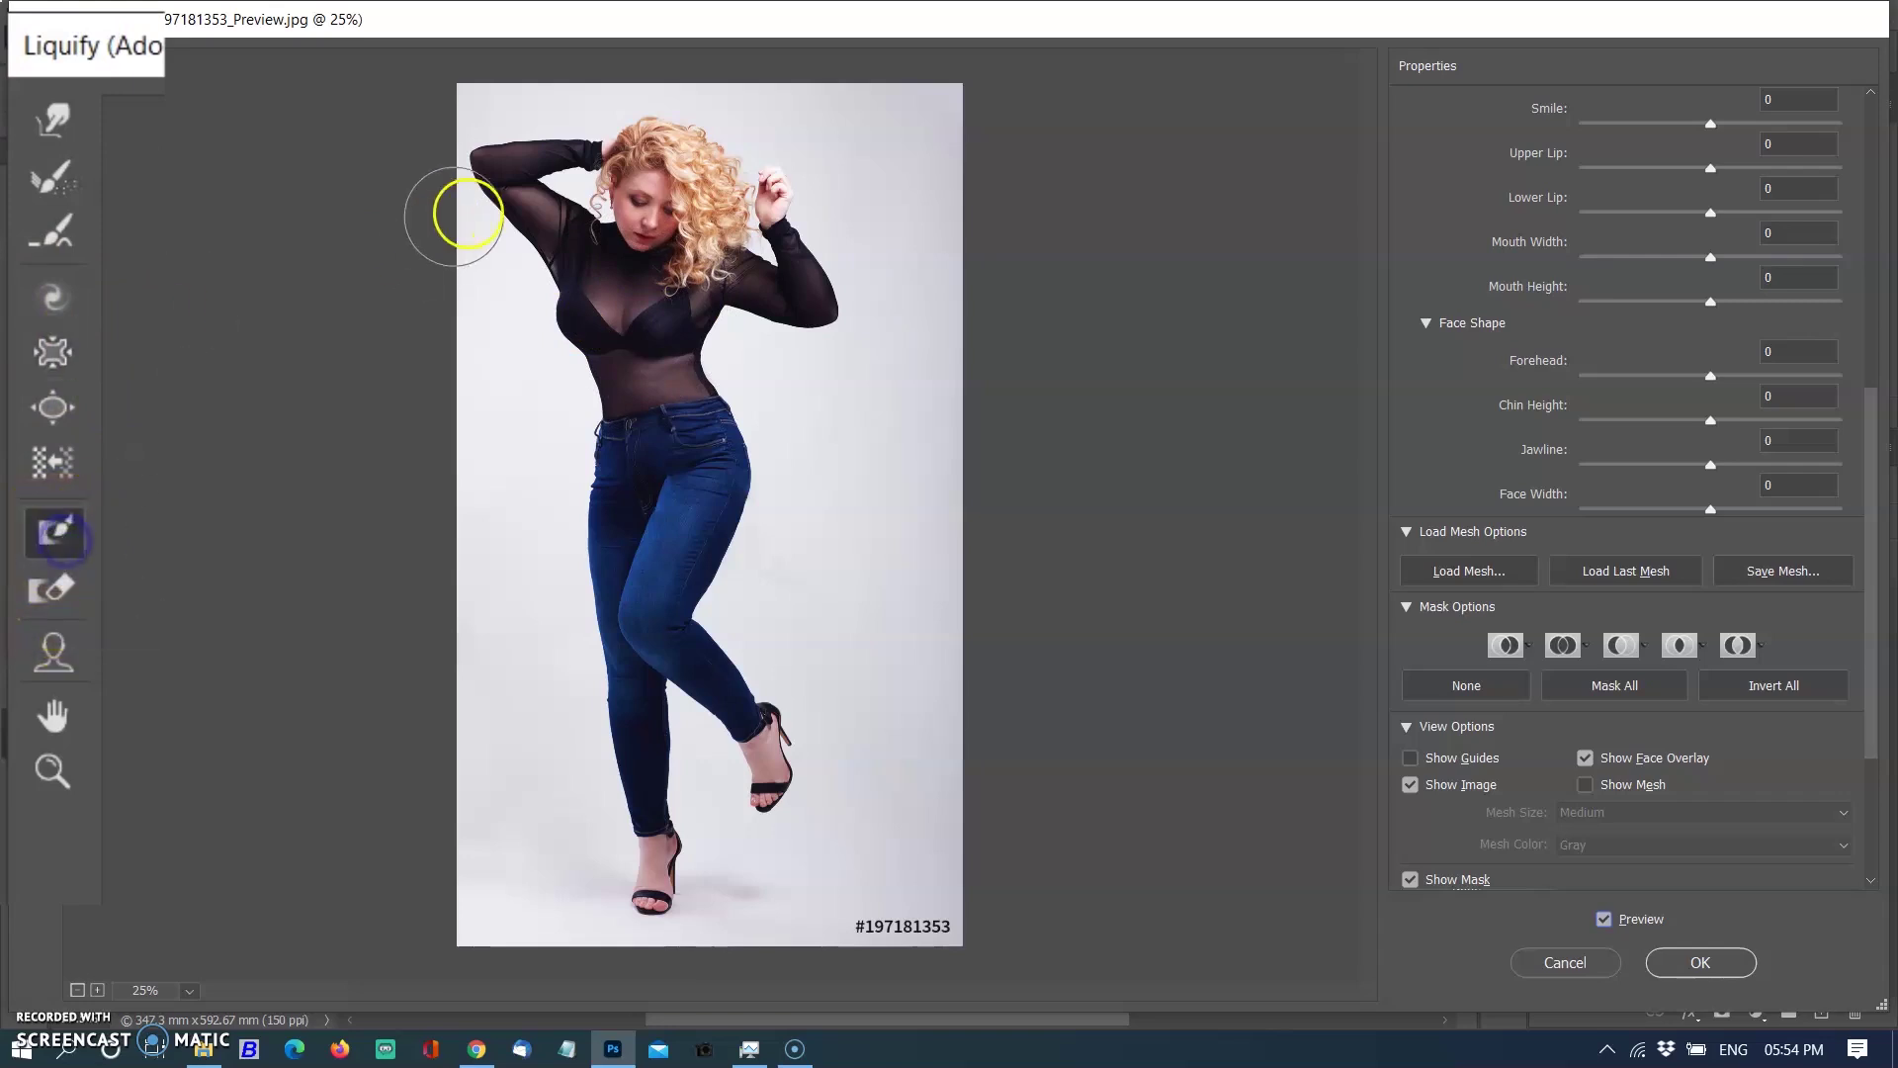
{"action": "mouse_move", "coordinate": [690, 138]}
{"action": "left_mouse_down"}
{"action": "mouse_move", "coordinate": [648, 211]}
{"action": "mouse_move", "coordinate": [640, 160]}
{"action": "mouse_move", "coordinate": [704, 183]}
{"action": "mouse_move", "coordinate": [716, 236]}
{"action": "mouse_move", "coordinate": [716, 186]}
{"action": "left_mouse_up"}
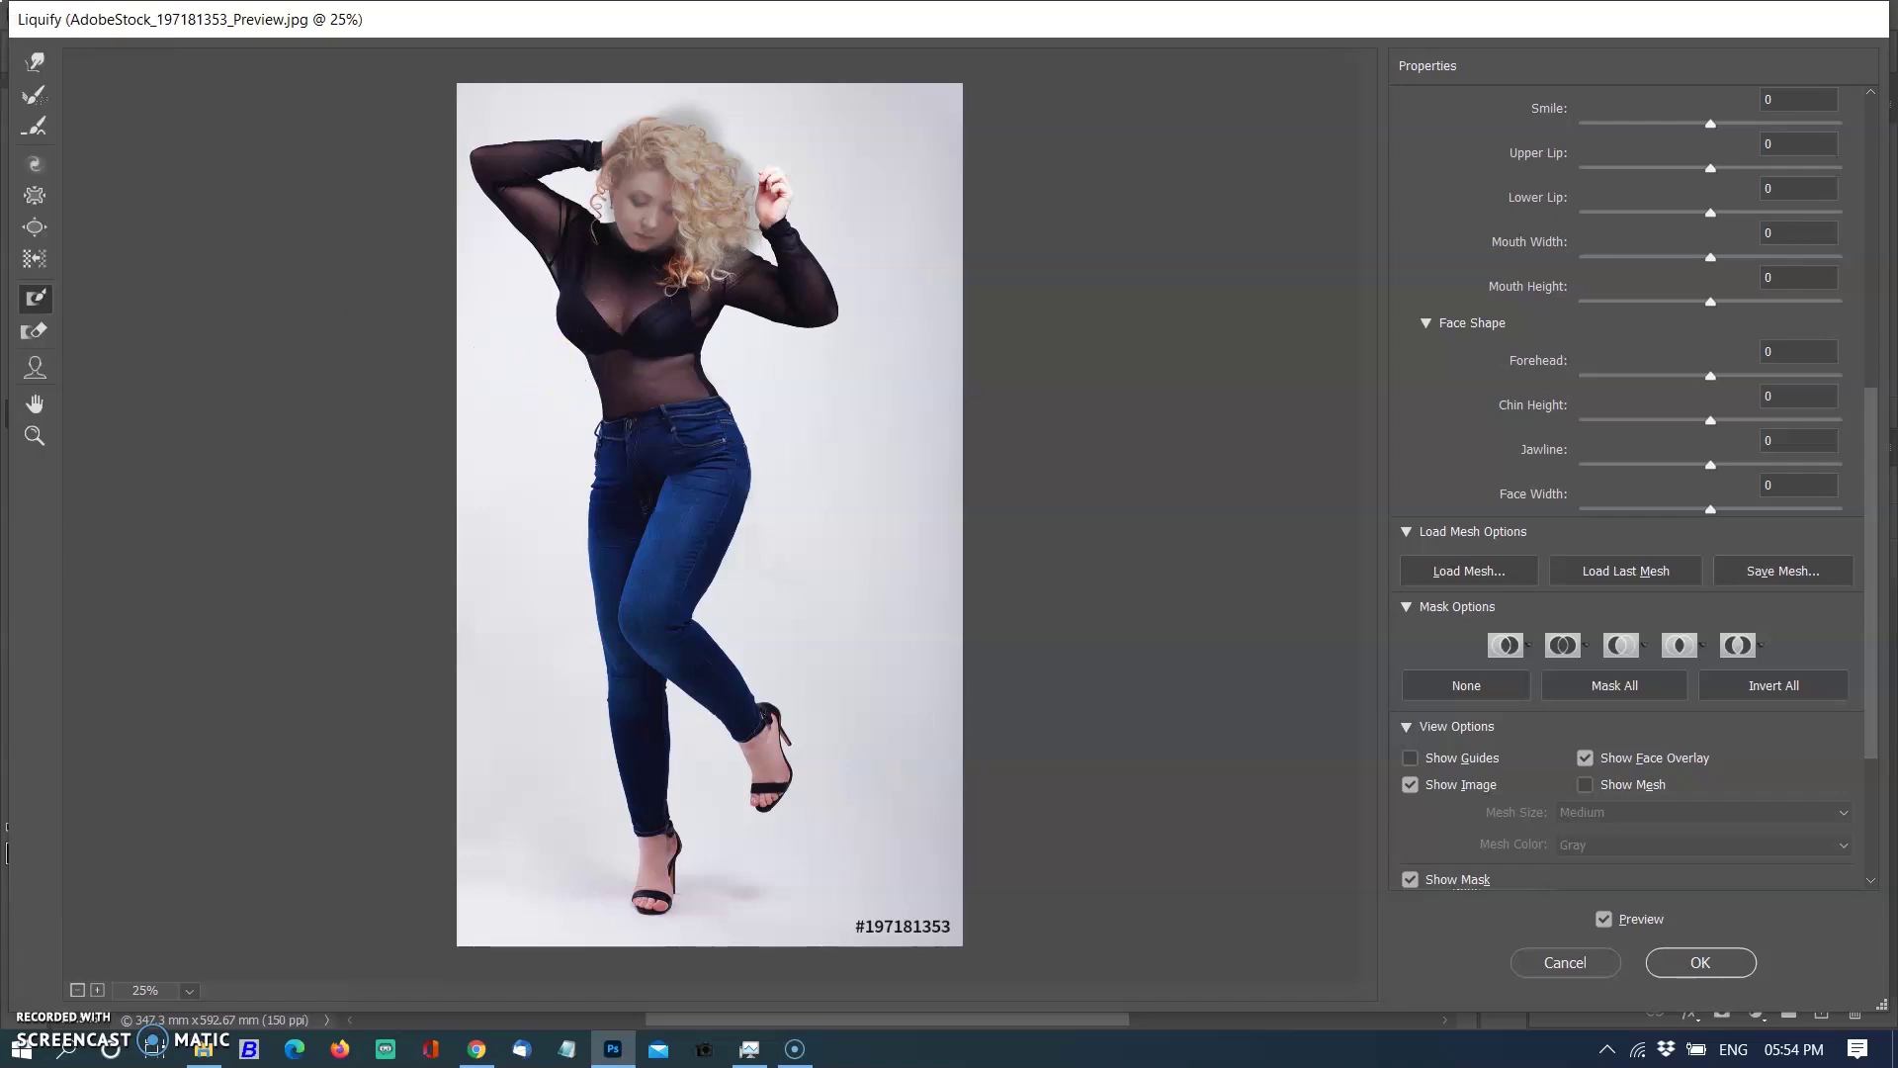
Pucker the bust and the front of the hips with an adjusted brush size, and remove the entire freeze mask
{"action": "left_click", "coordinate": [35, 196]}
{"action": "key", "text": "]"}
{"action": "key", "text": "["}
{"action": "key", "text": "["}
{"action": "key", "text": "["}
{"action": "key", "text": "]"}
{"action": "left_click", "coordinate": [627, 324]}
{"action": "left_click", "coordinate": [625, 310]}
{"action": "left_click", "coordinate": [624, 462]}
{"action": "scroll", "coordinate": [960, 667], "scroll_direction": "down", "scroll_amount": 2}
{"action": "scroll", "coordinate": [960, 668], "scroll_direction": "up", "scroll_amount": 1}
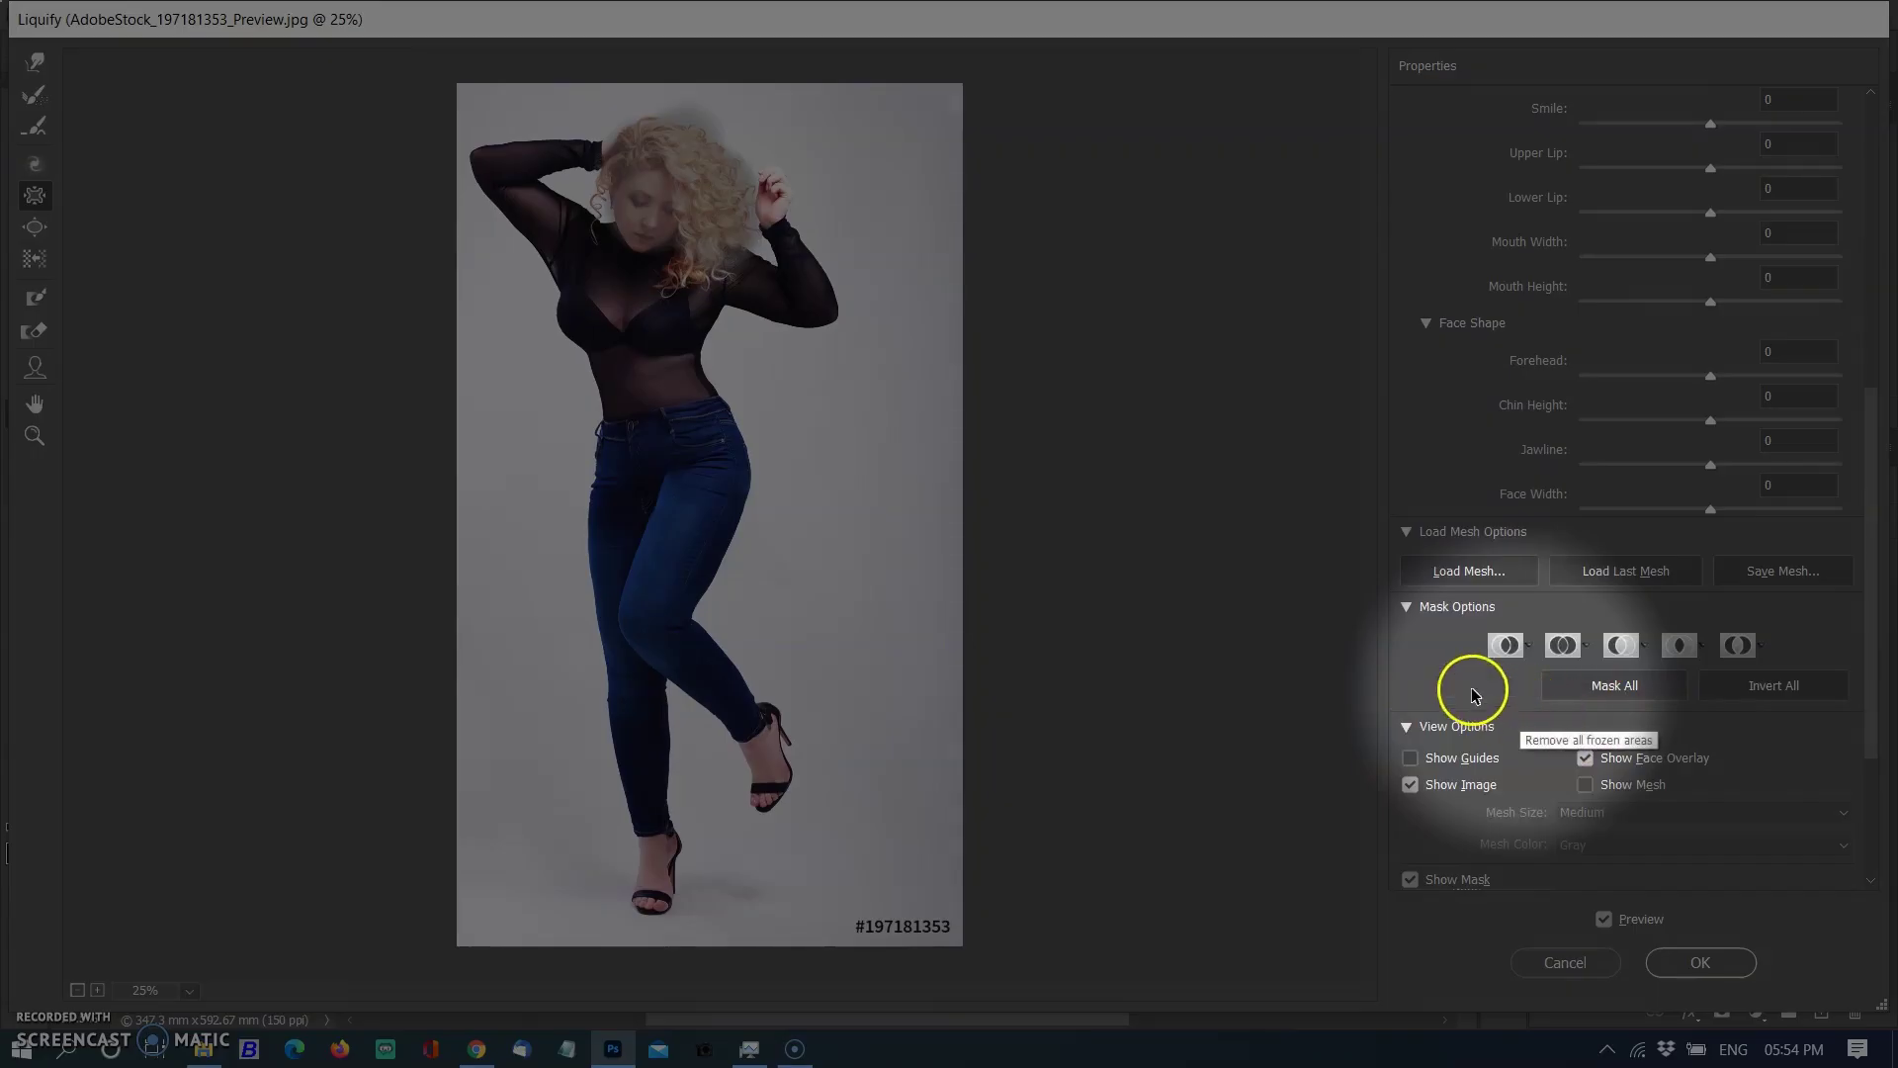
{"action": "left_click", "coordinate": [1469, 690]}
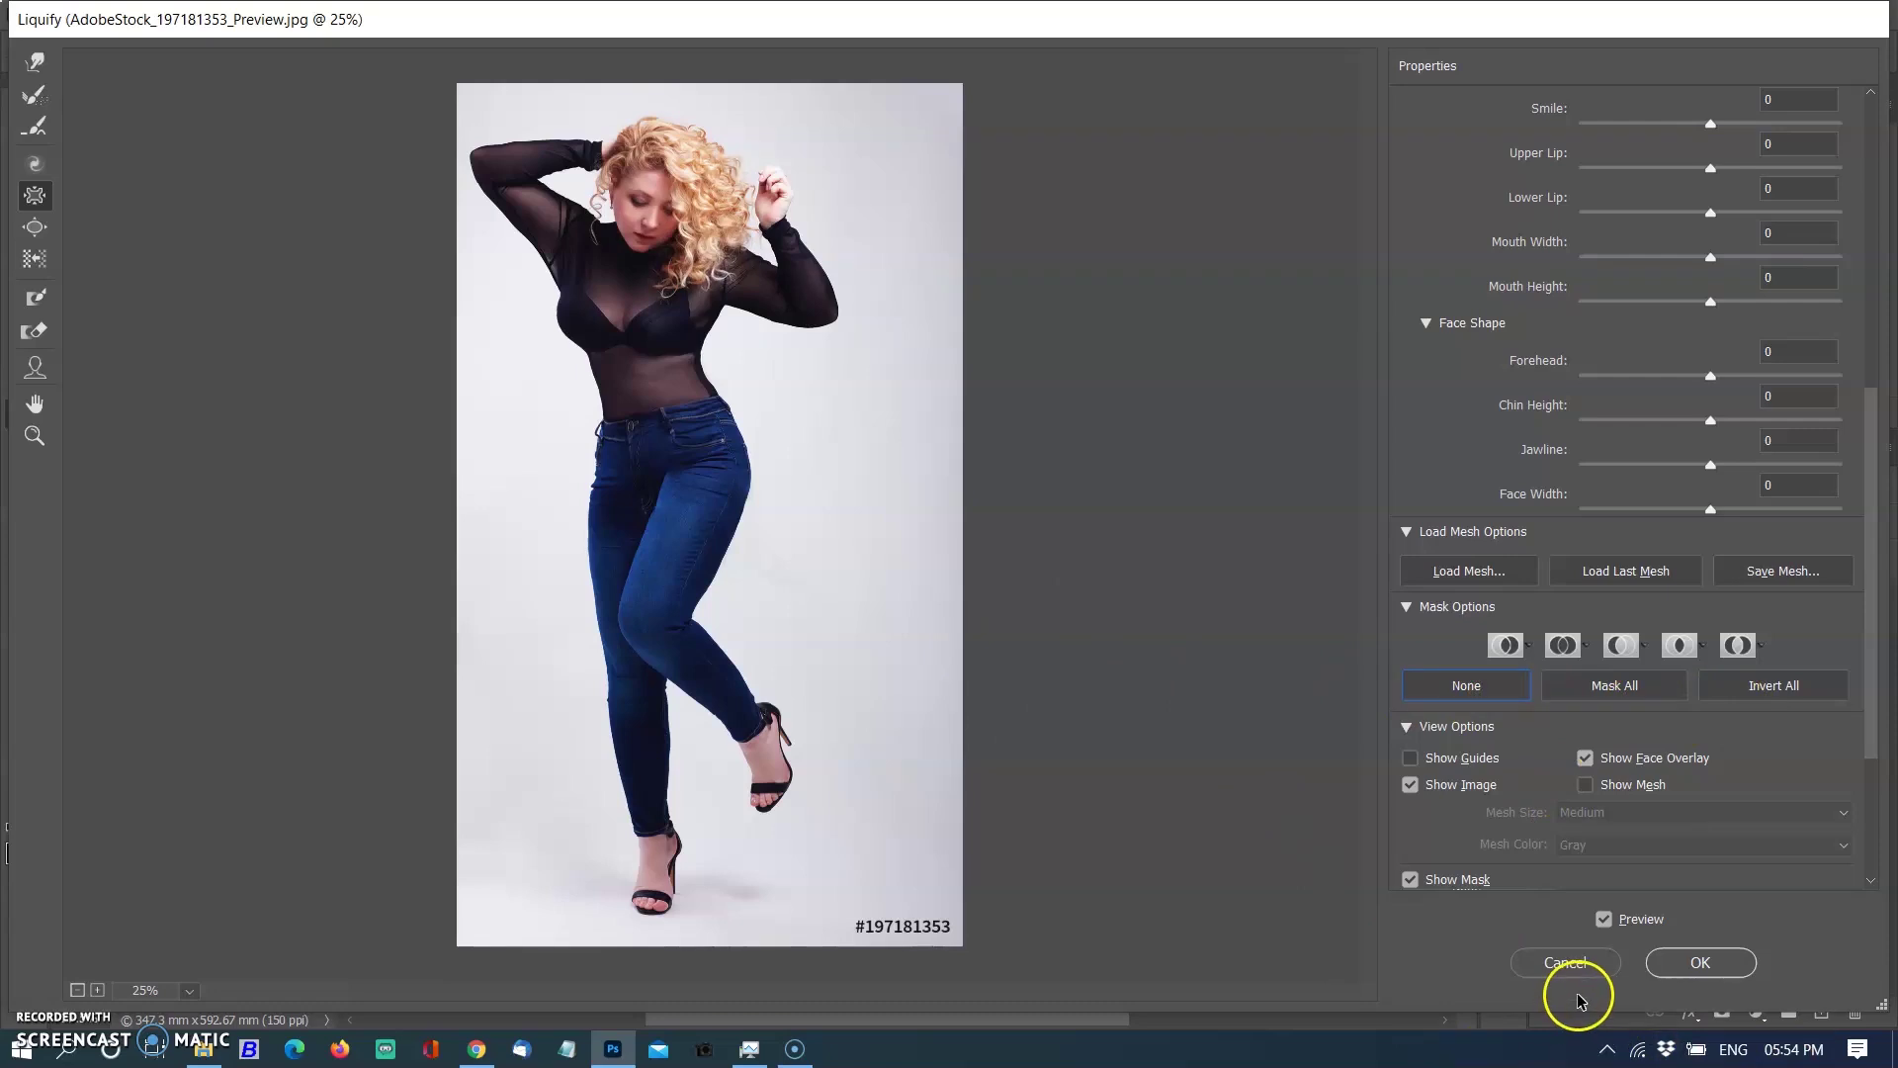
Compare the Liquify preview off and on, apply the filter, and check Layer 1's visibility with the whole image in view
{"action": "left_click", "coordinate": [1606, 923]}
{"action": "left_click", "coordinate": [1604, 922]}
{"action": "left_click", "coordinate": [1691, 962]}
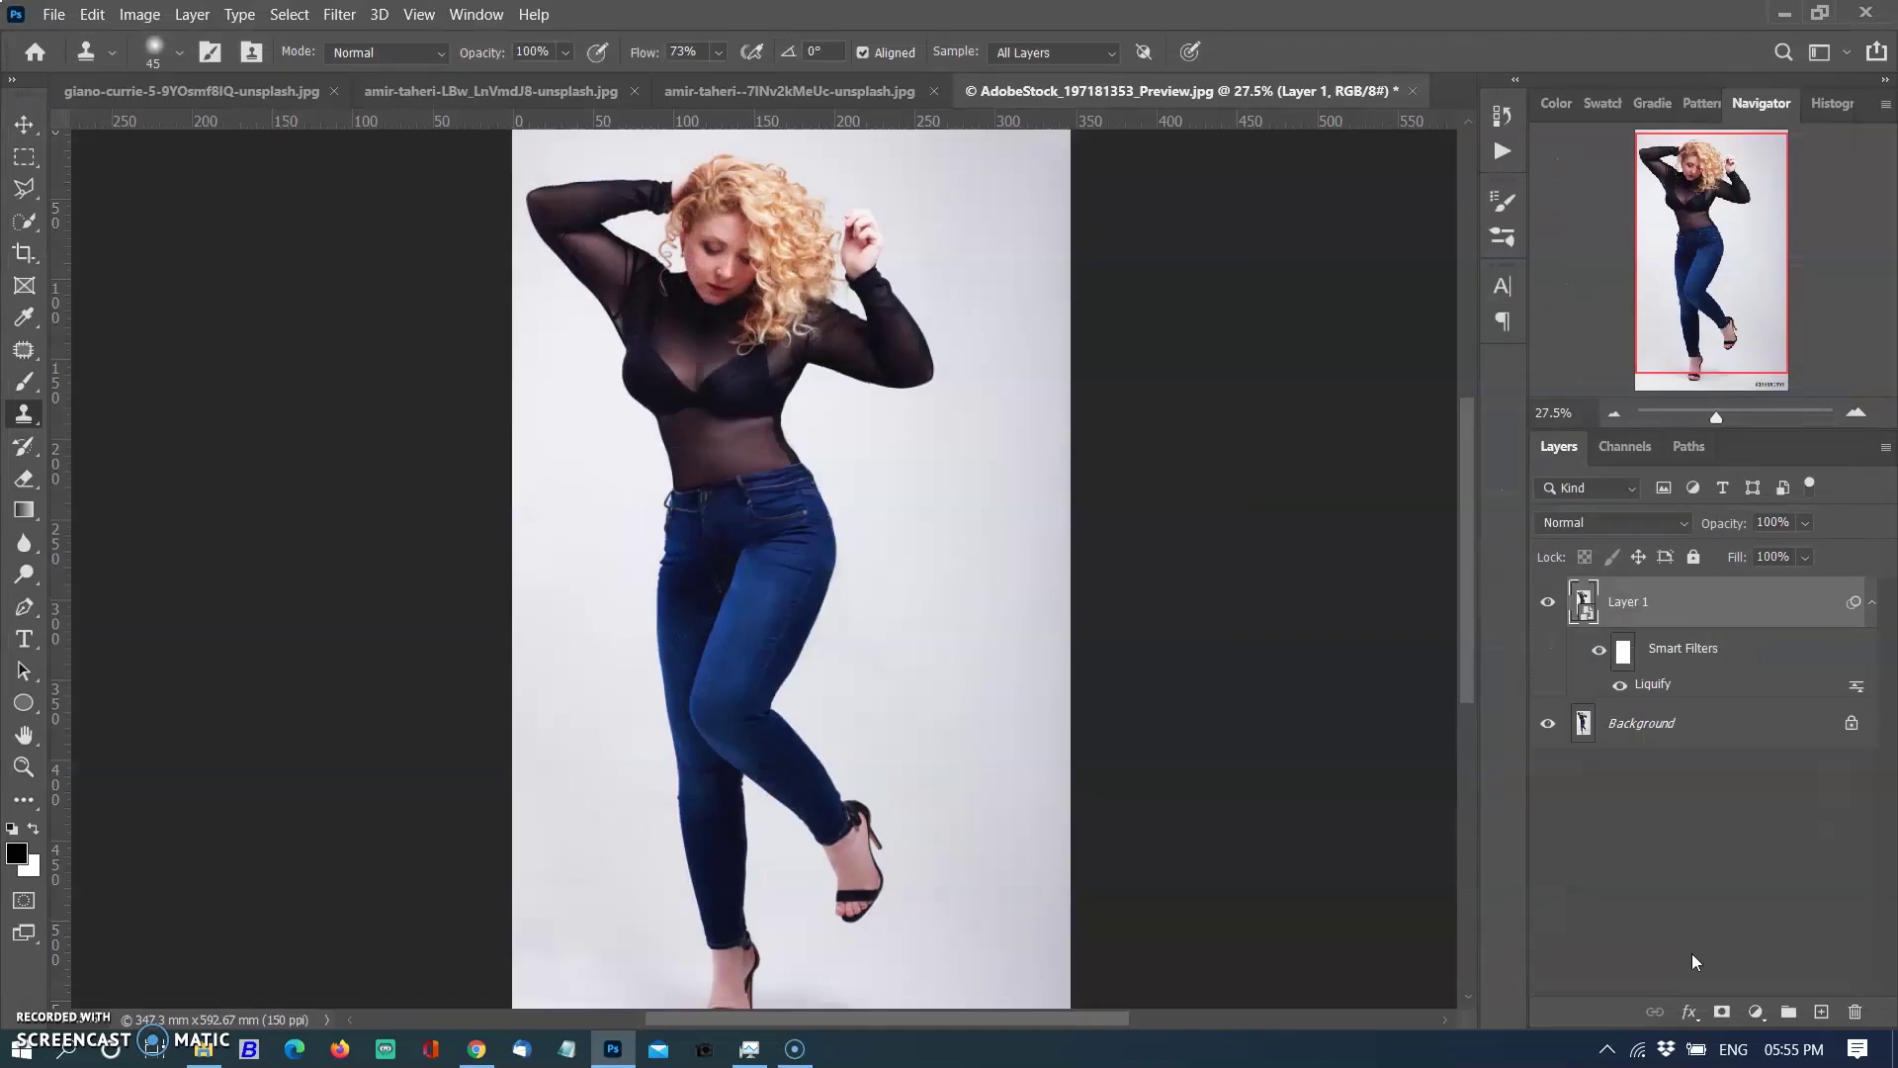
{"action": "key", "text": "ctrl+0"}
{"action": "left_click", "coordinate": [1547, 603]}
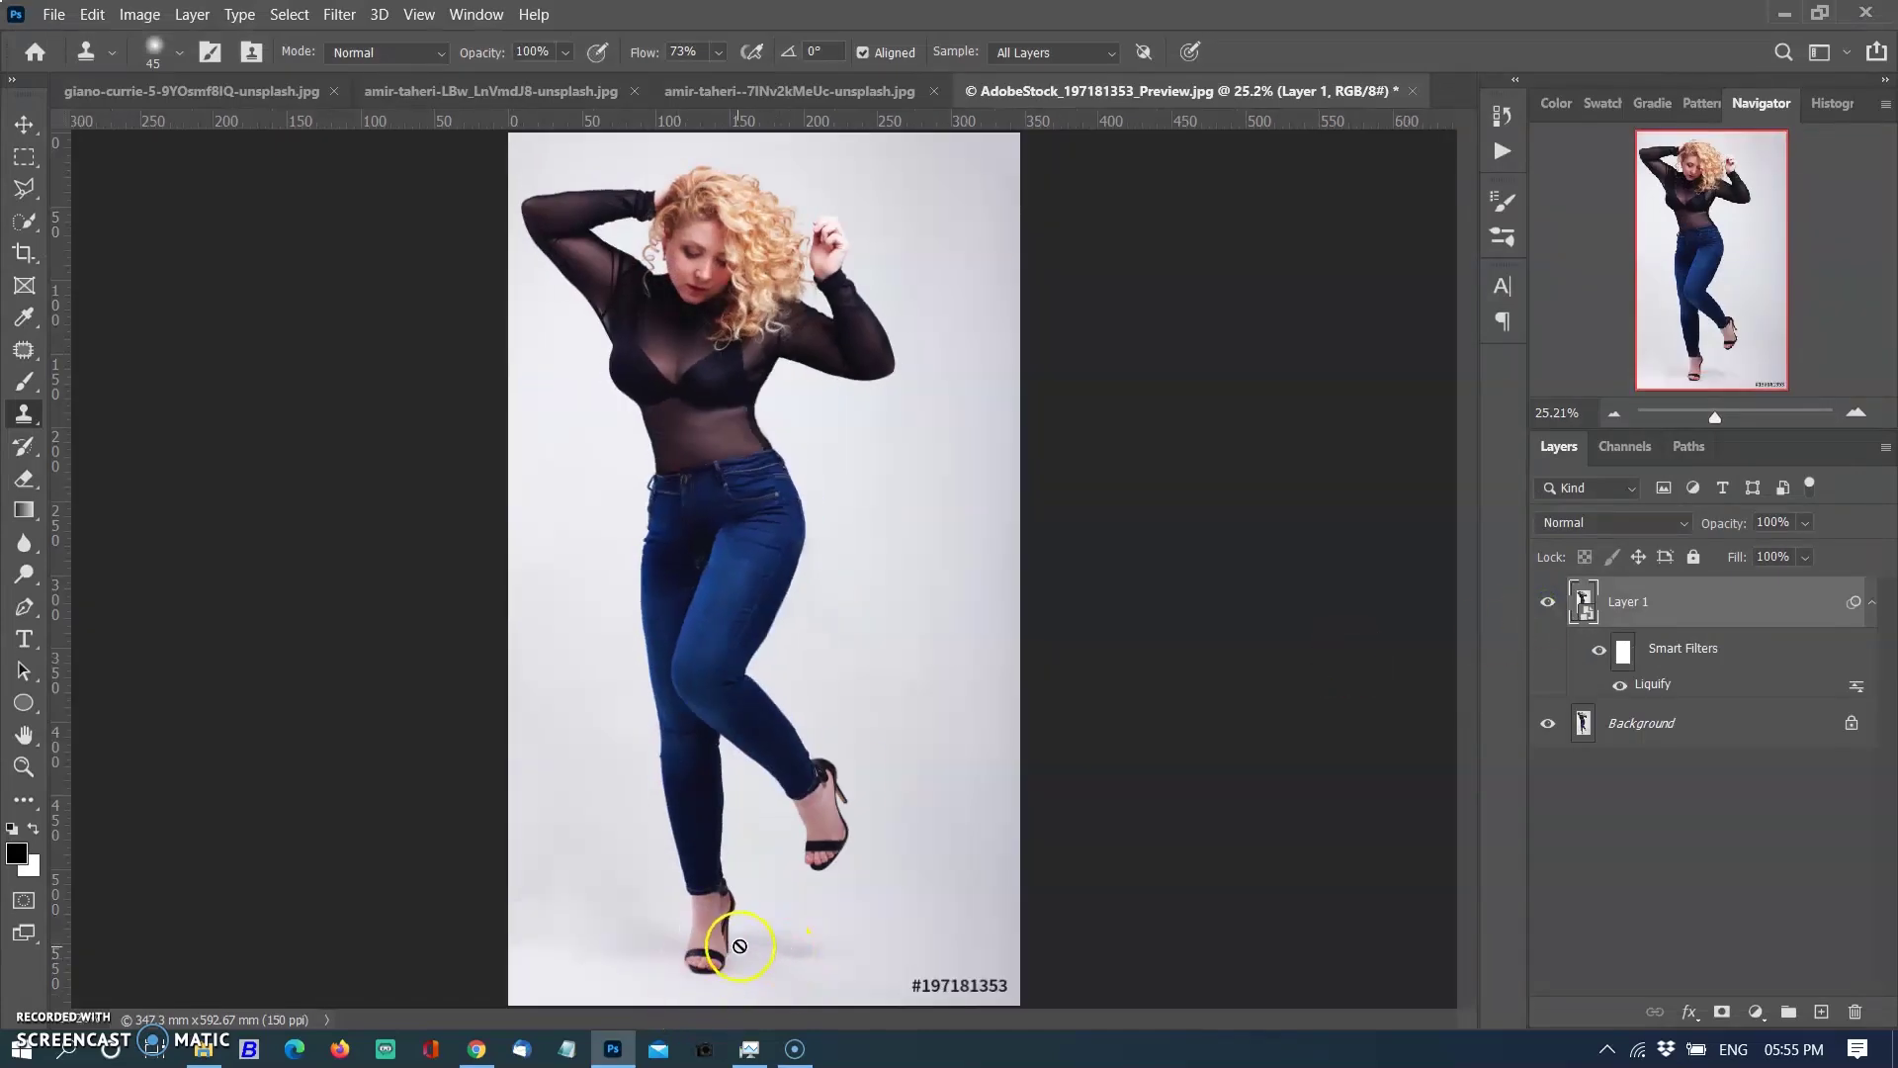
Reopen Layer 1's Liquify smart filter and shrink both feet with the Pucker tool at brush size 400
{"action": "double_click", "coordinate": [1646, 689]}
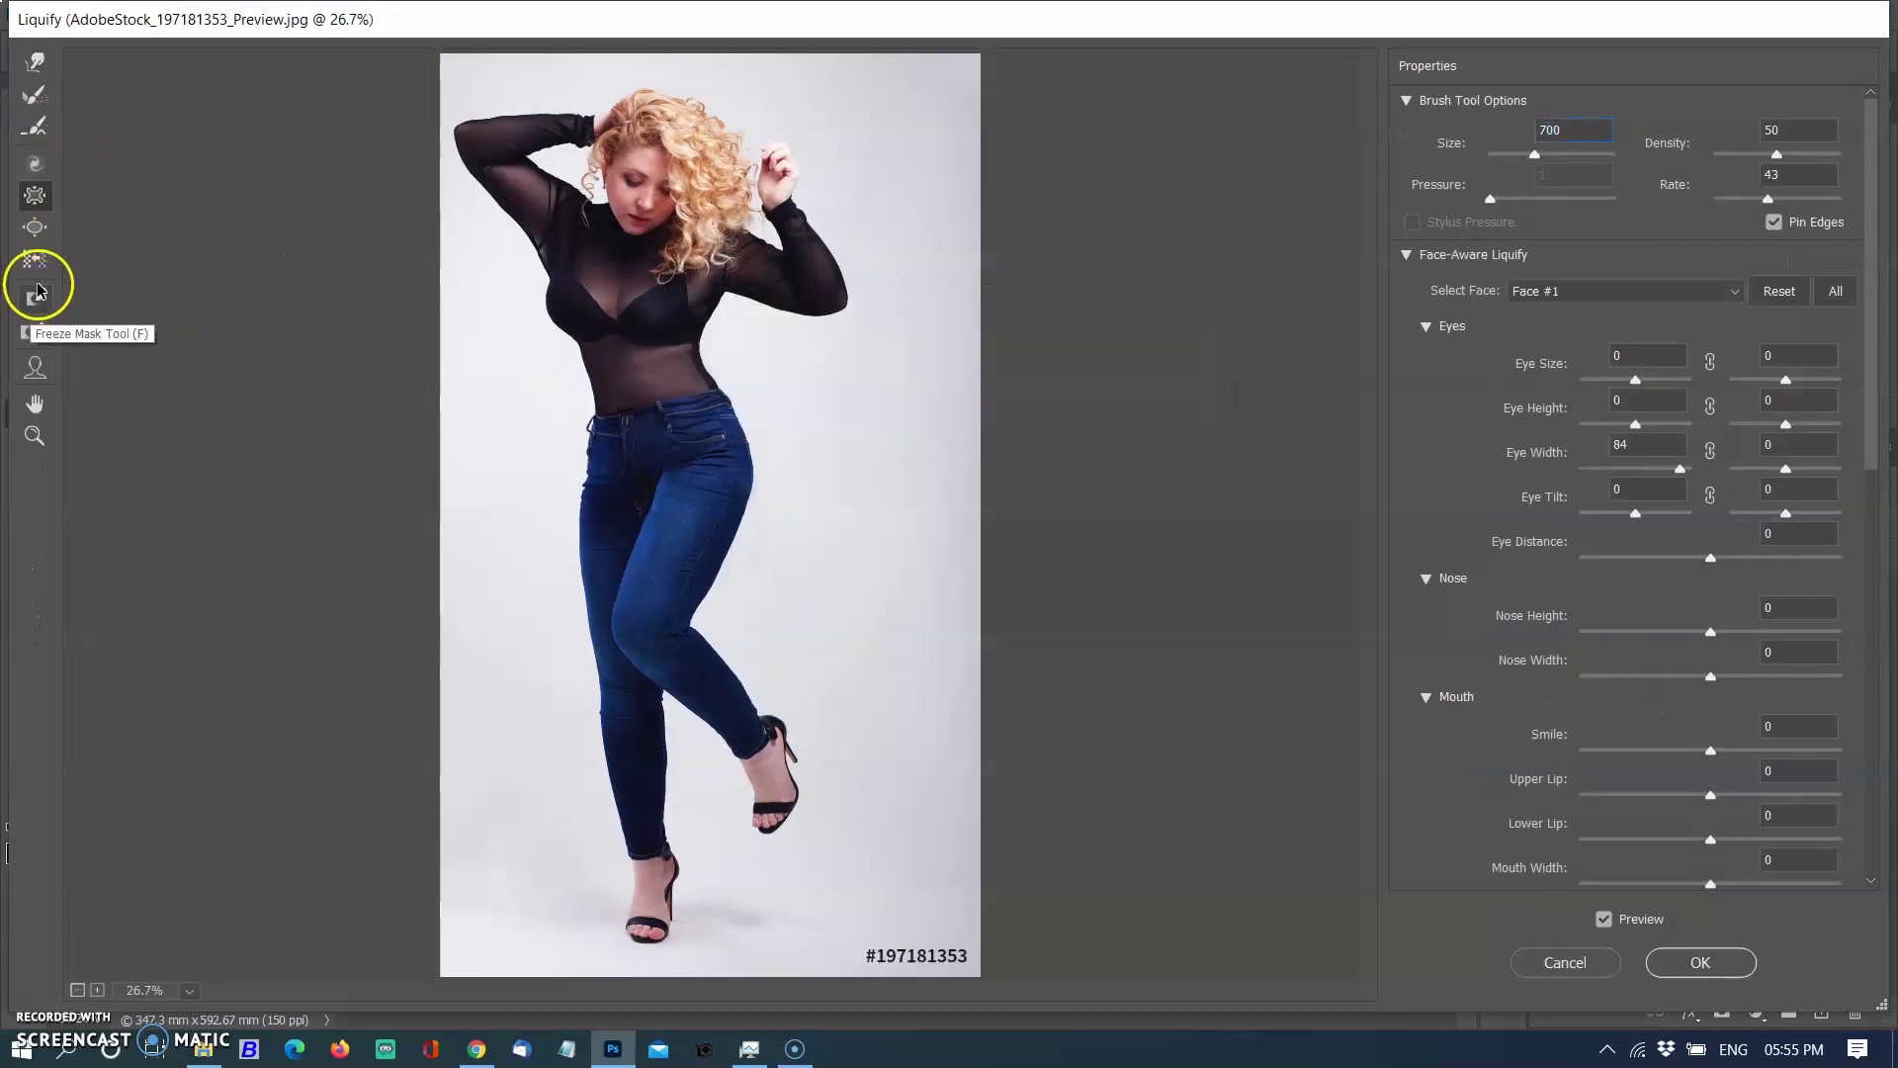
{"action": "left_click", "coordinate": [43, 205]}
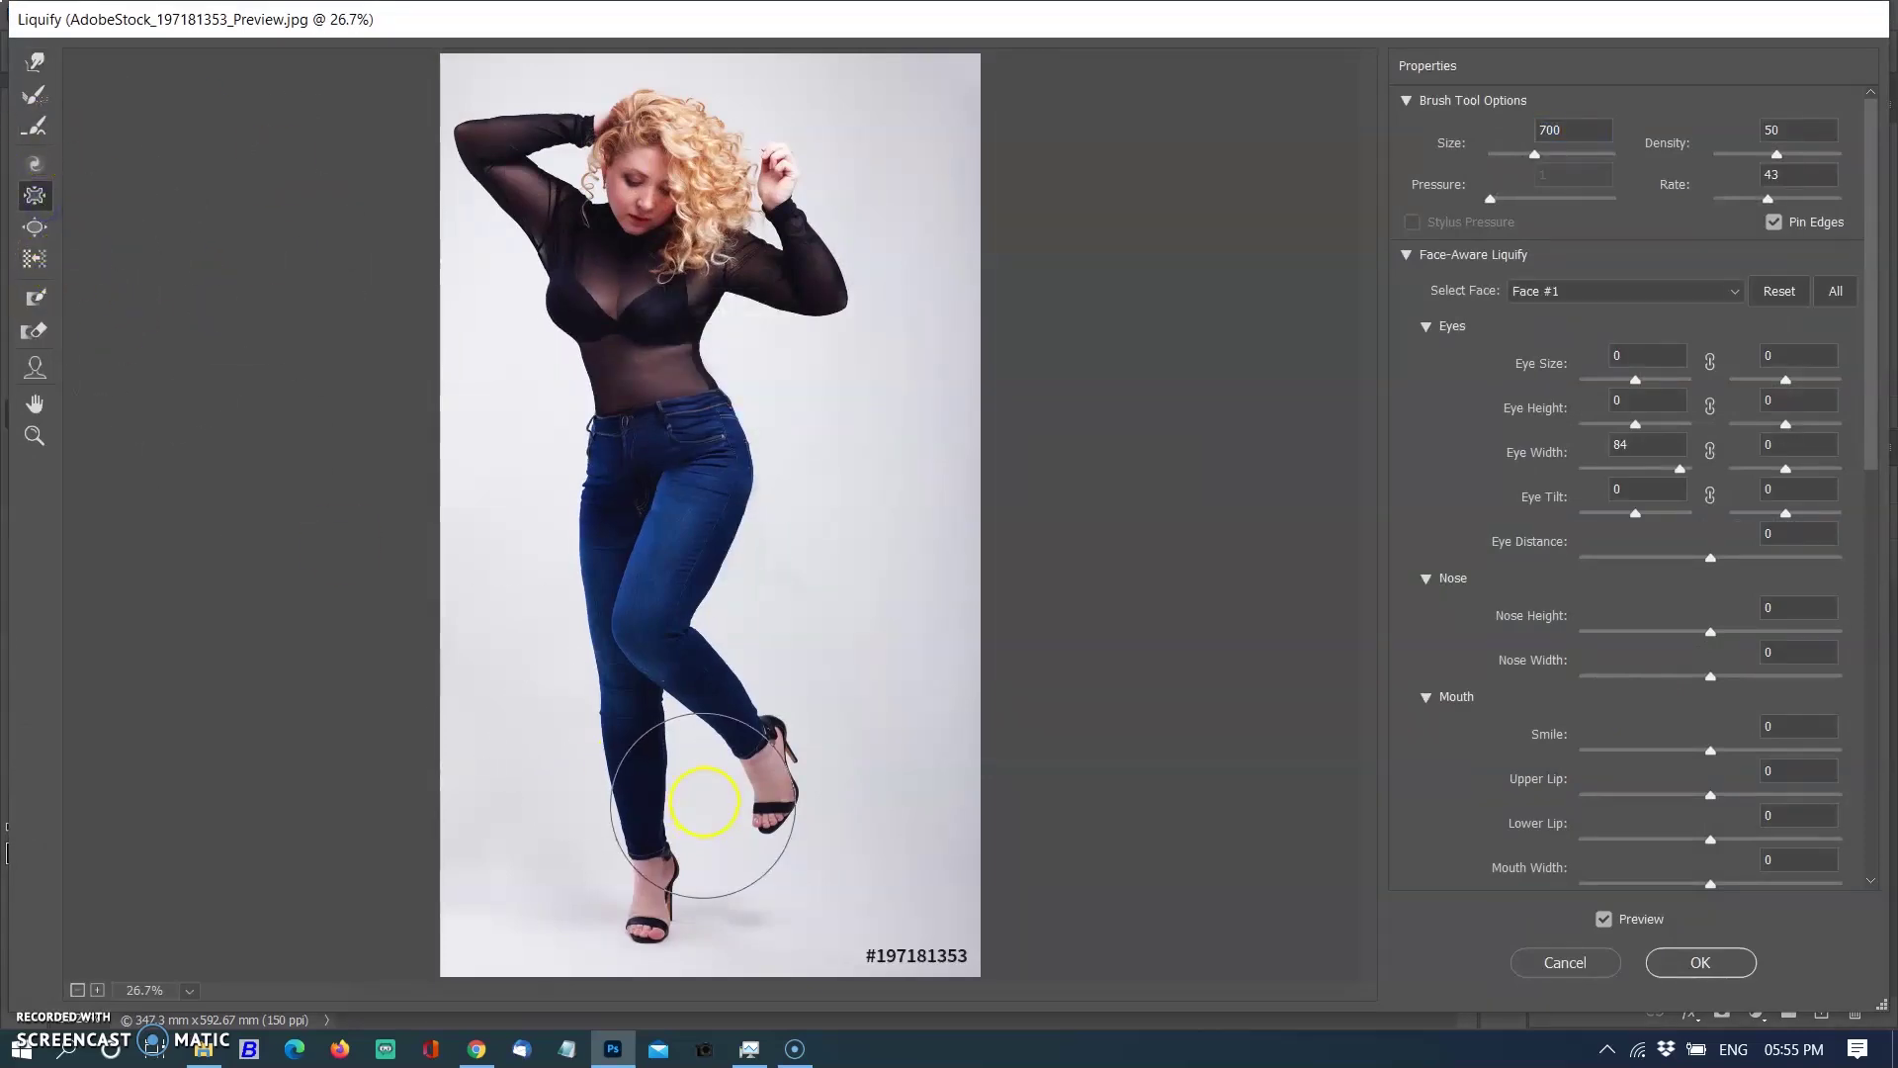
{"action": "key", "text": "bracketleft"}
{"action": "key", "text": "bracketleft"}
{"action": "key", "text": "bracketleft"}
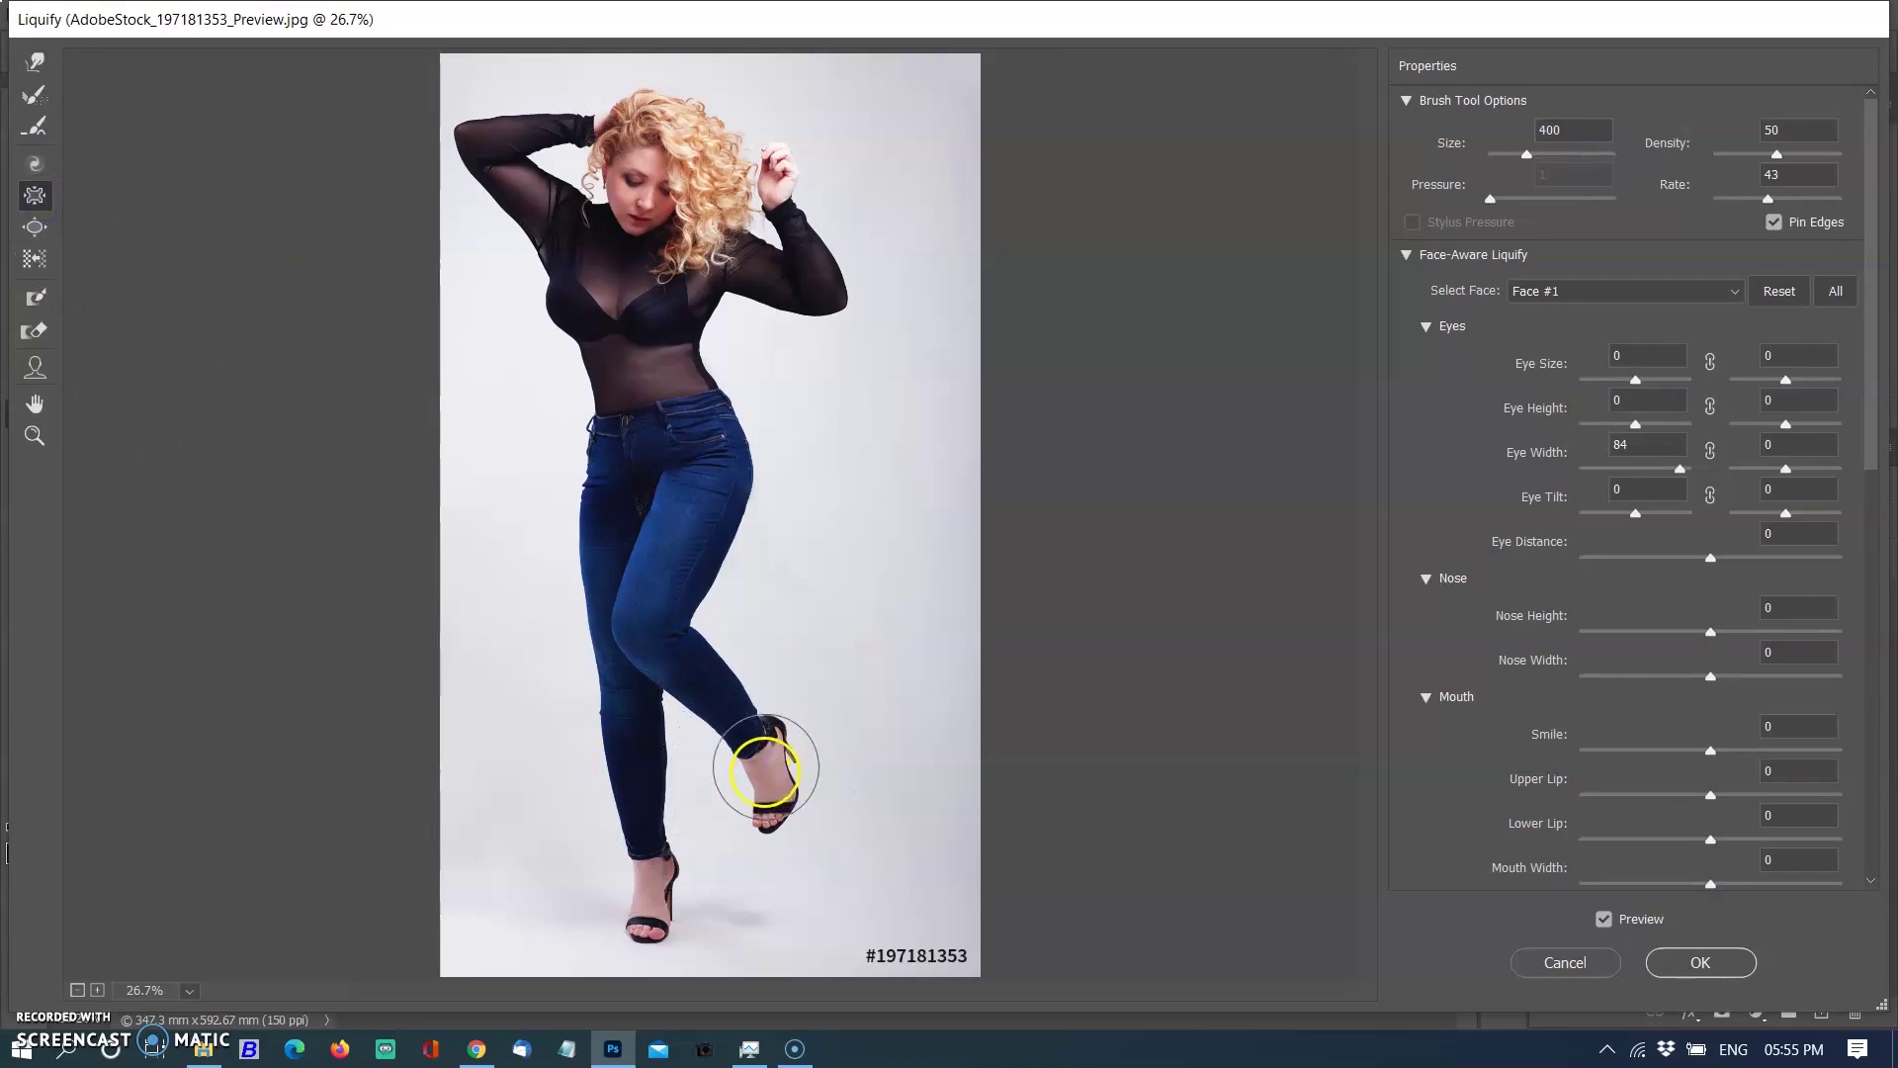
{"action": "left_click", "coordinate": [769, 747]}
{"action": "left_click", "coordinate": [644, 911]}
Pucker the face slightly and shrink the raised hand beside the hair with the brush size set to 500
{"action": "left_click_drag", "start_coordinate": [646, 176], "coordinate": [649, 184]}
{"action": "key", "text": "bracketright"}
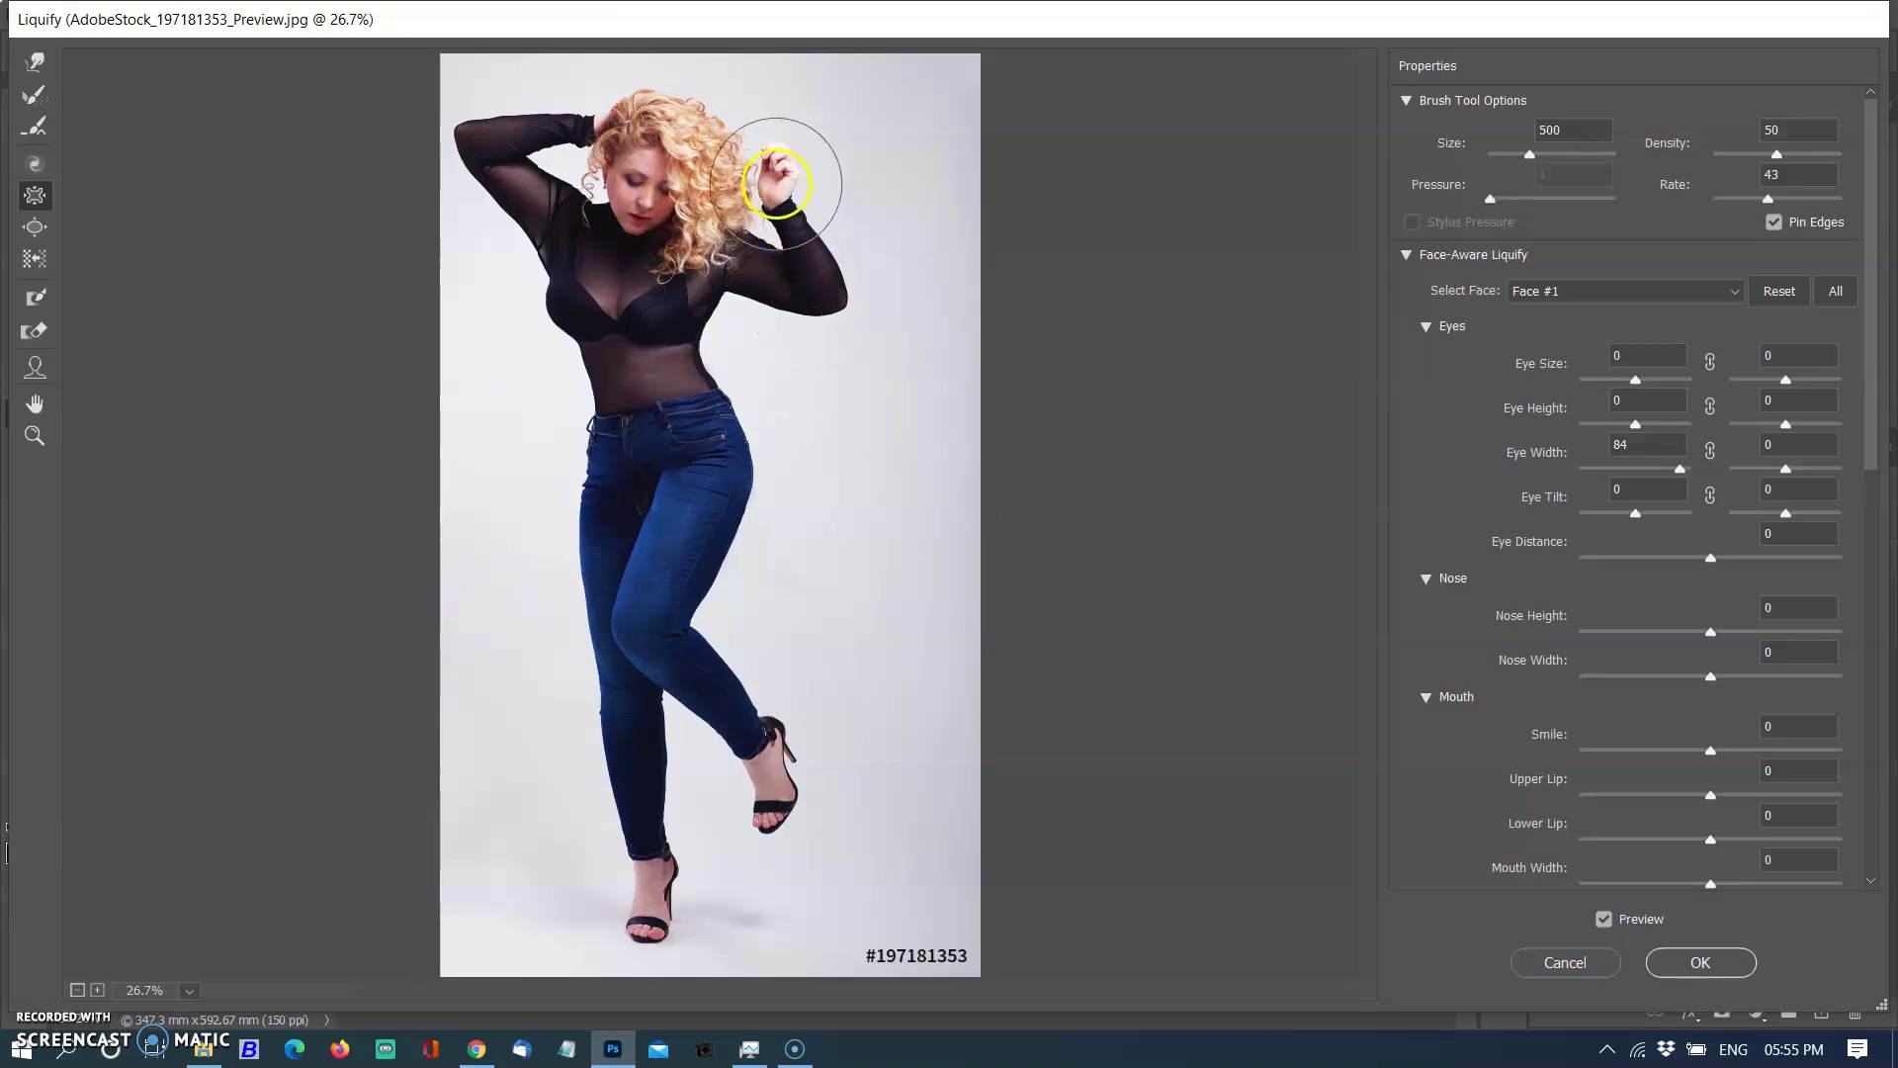
{"action": "left_click_drag", "start_coordinate": [776, 183], "coordinate": [776, 184]}
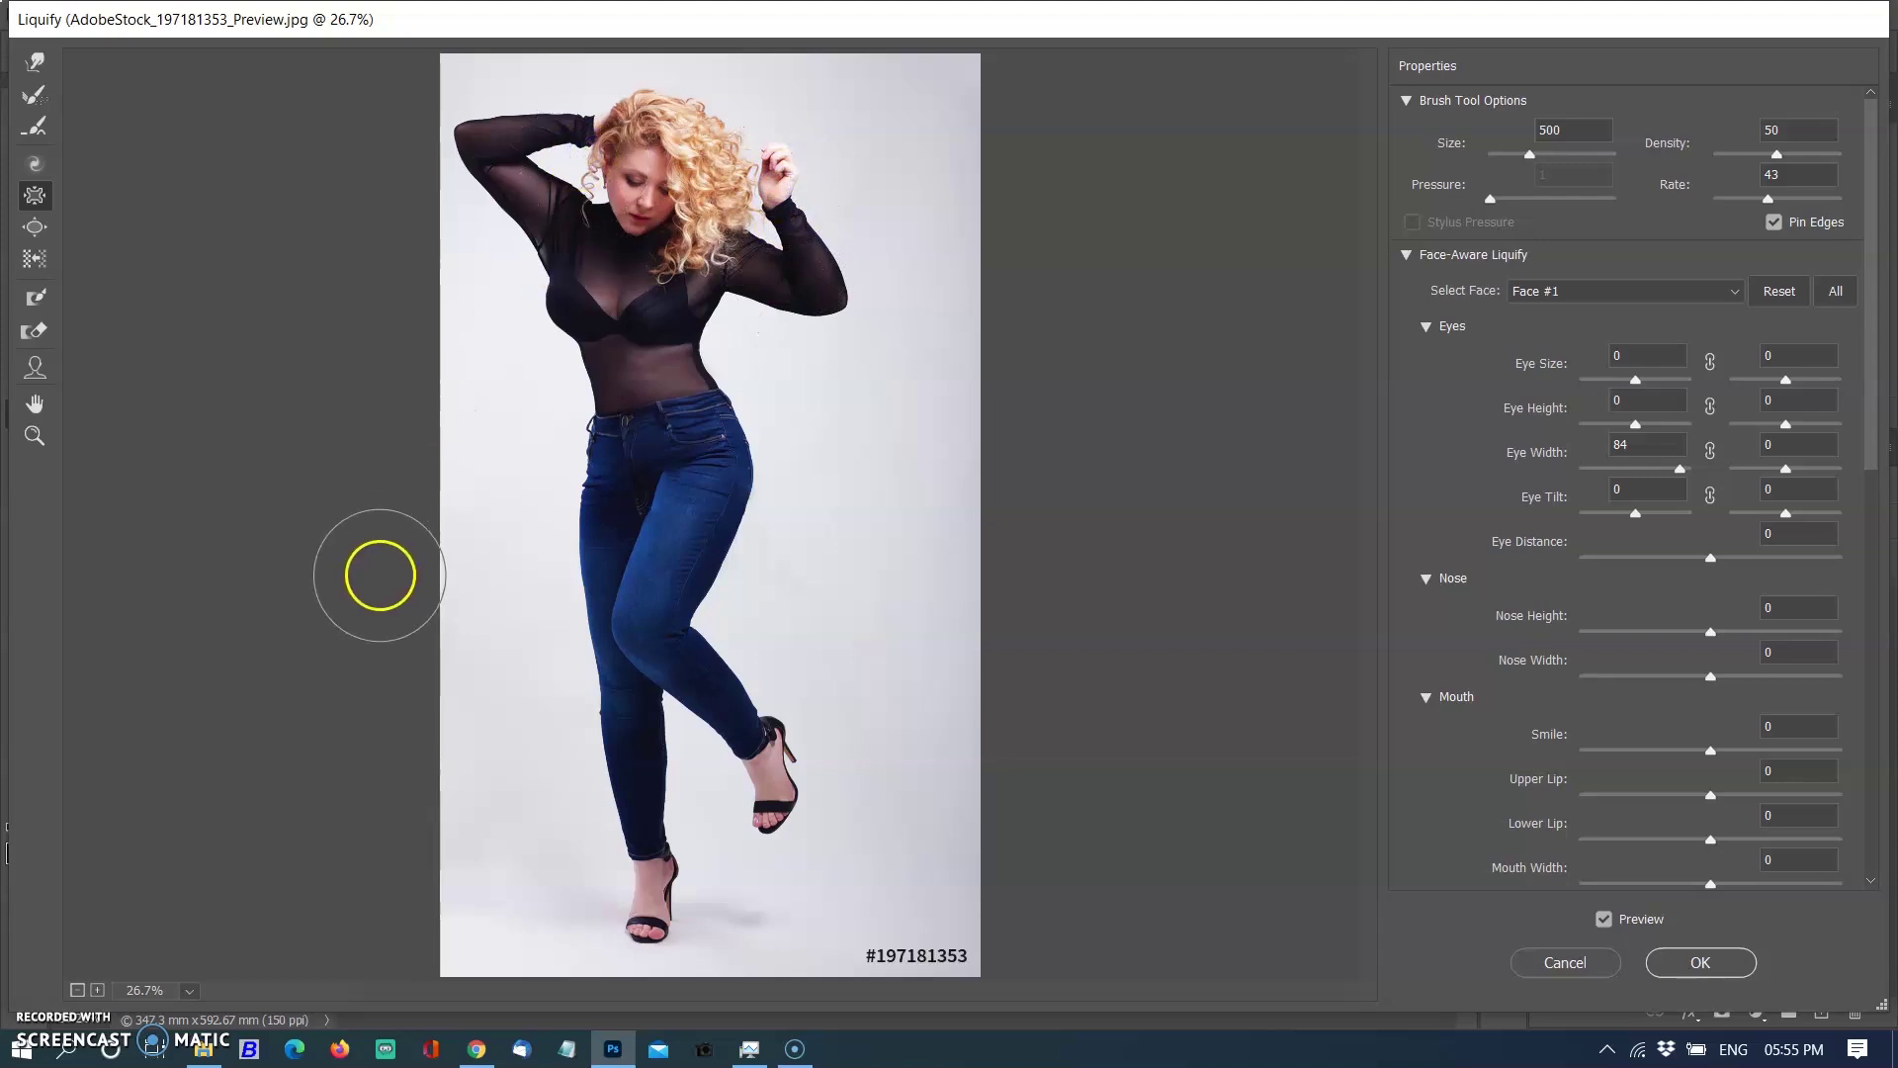
Apply the updated Liquify filter and compare the photo with Layer 1 hidden and shown
{"action": "left_click", "coordinate": [1673, 971]}
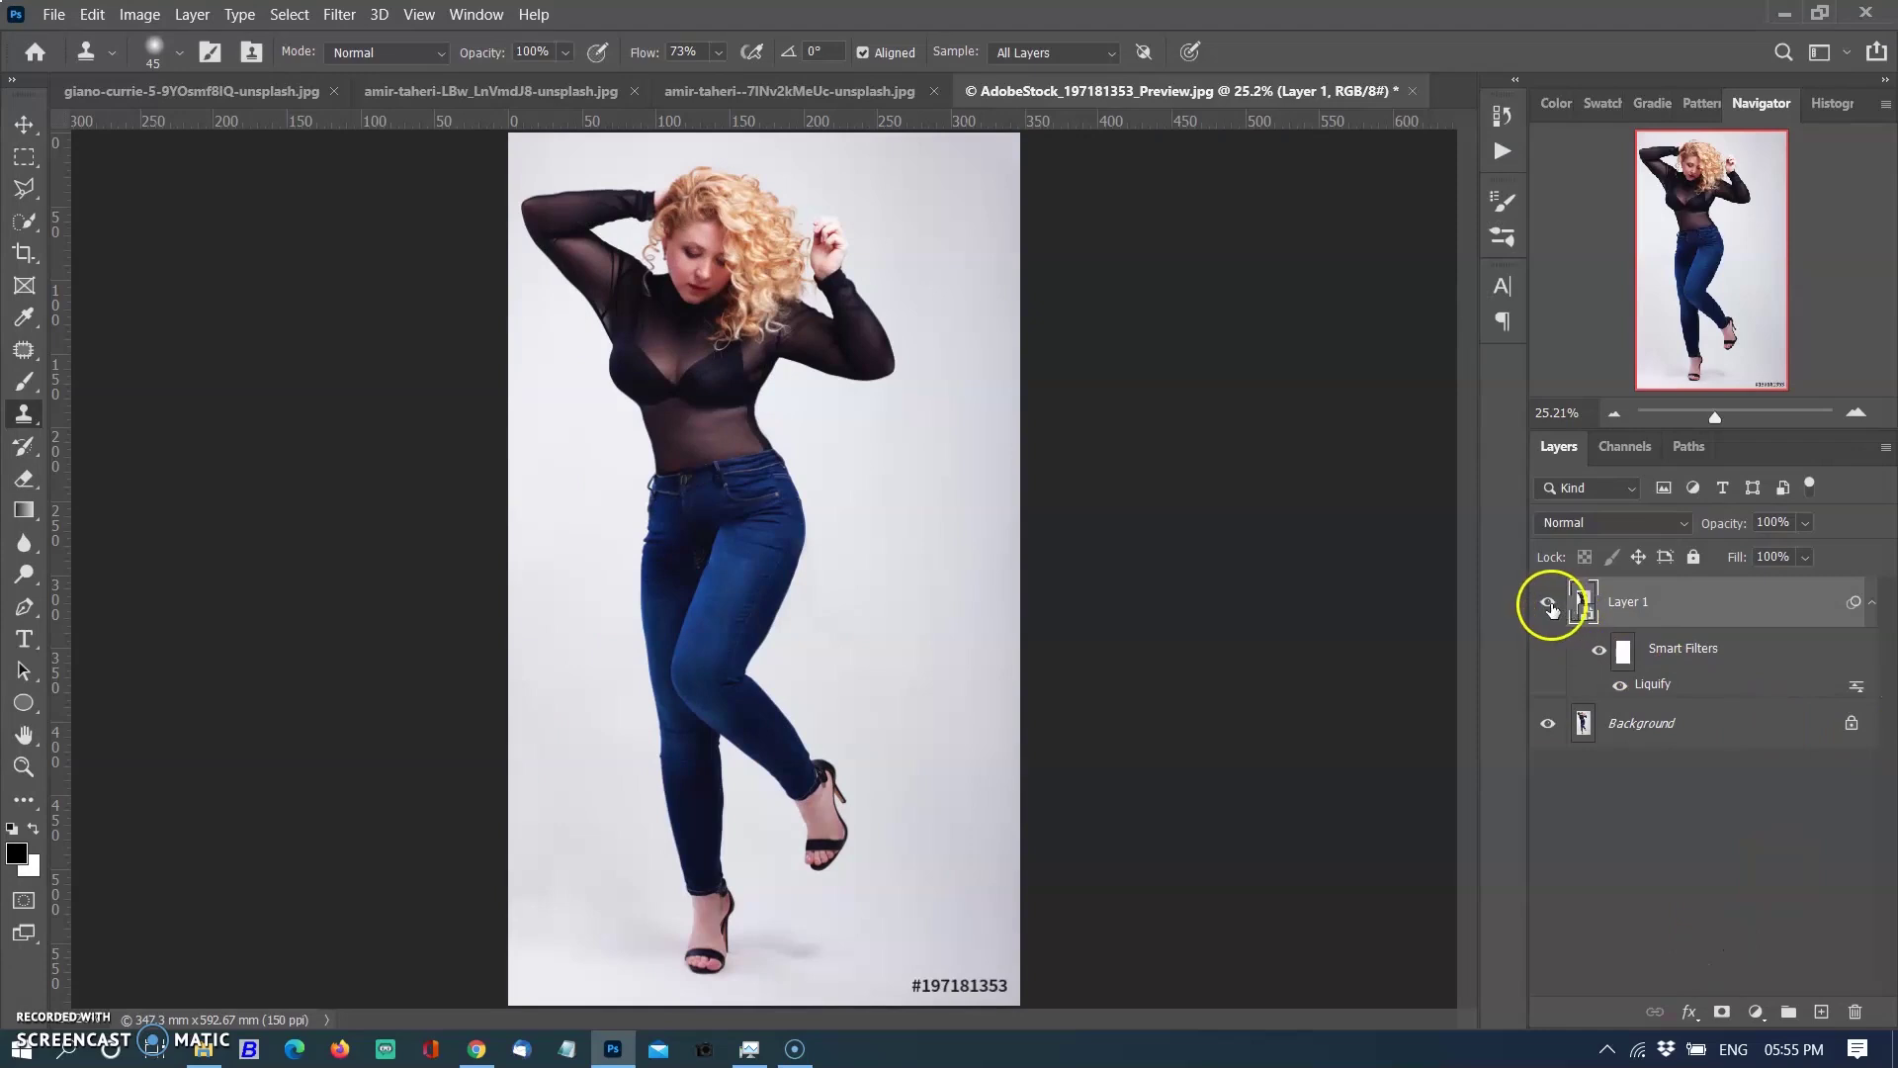
{"action": "left_click", "coordinate": [1550, 604]}
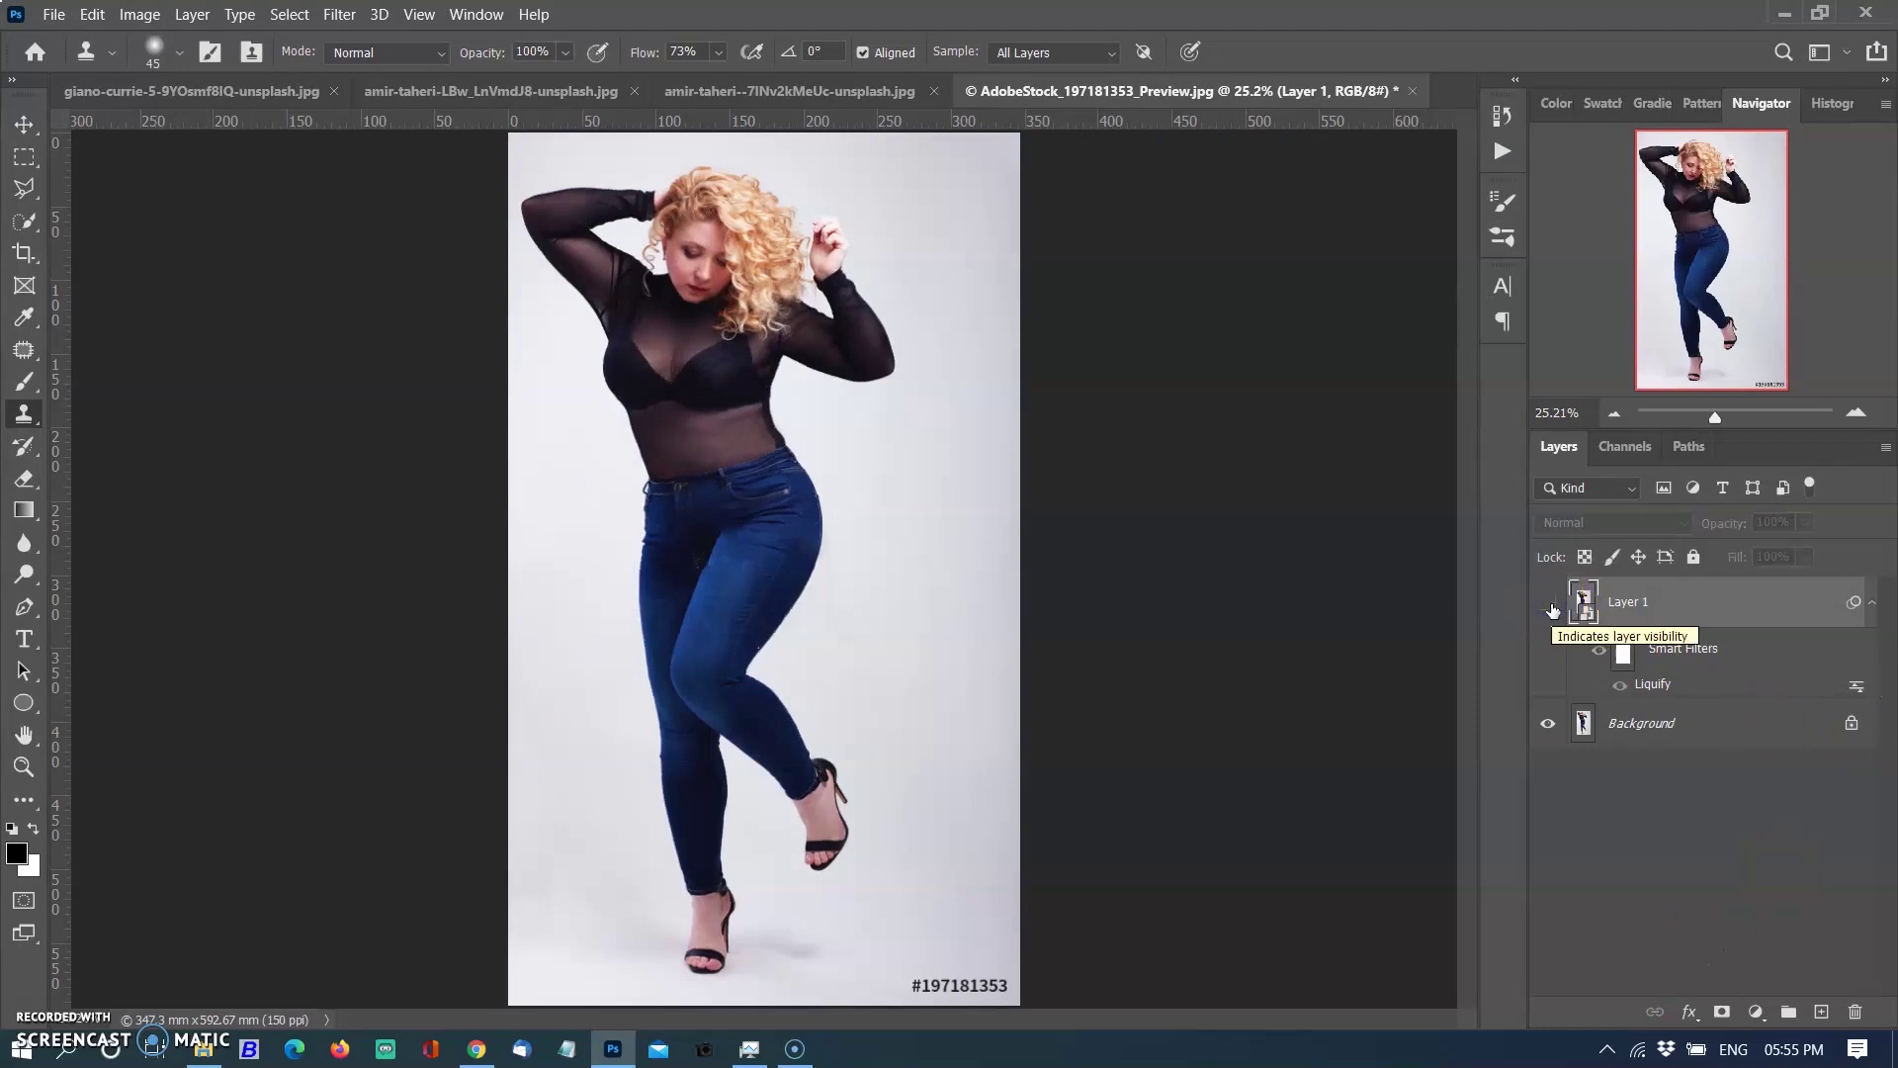
{"action": "left_click", "coordinate": [1549, 605]}
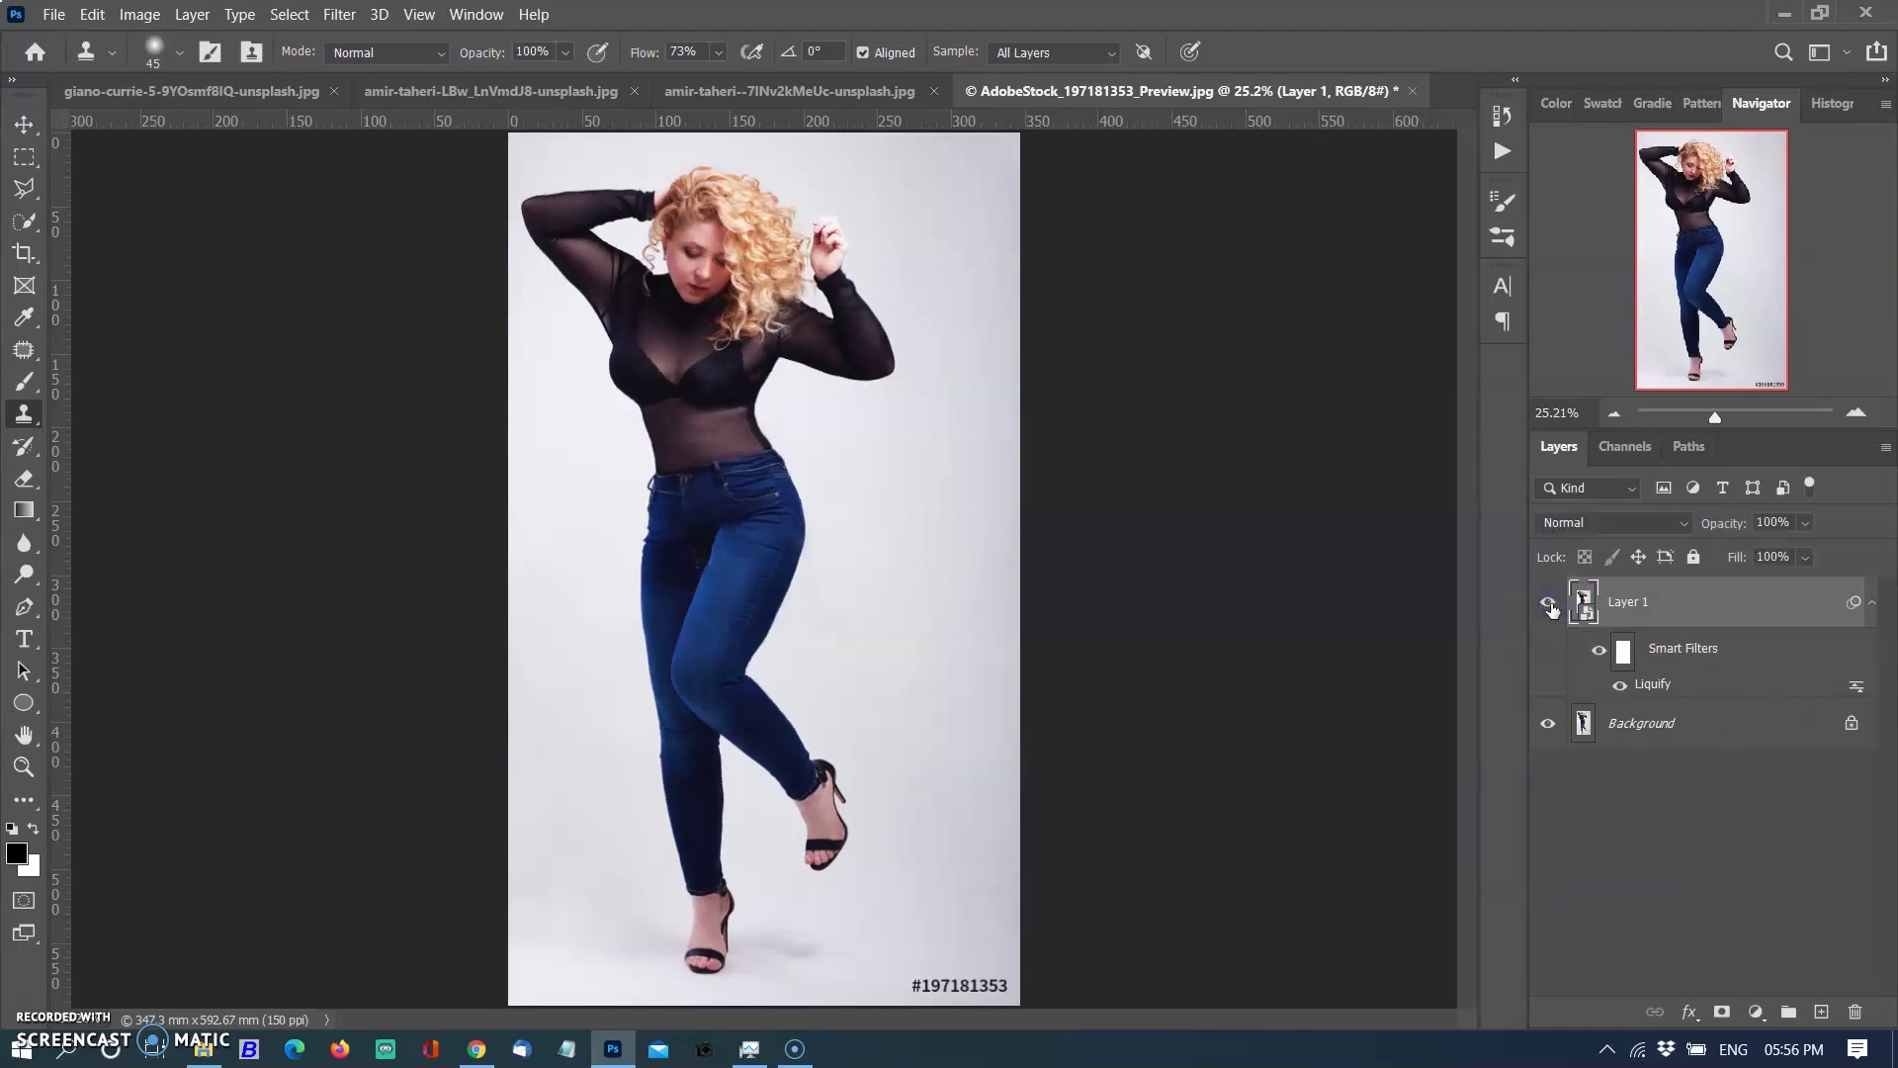